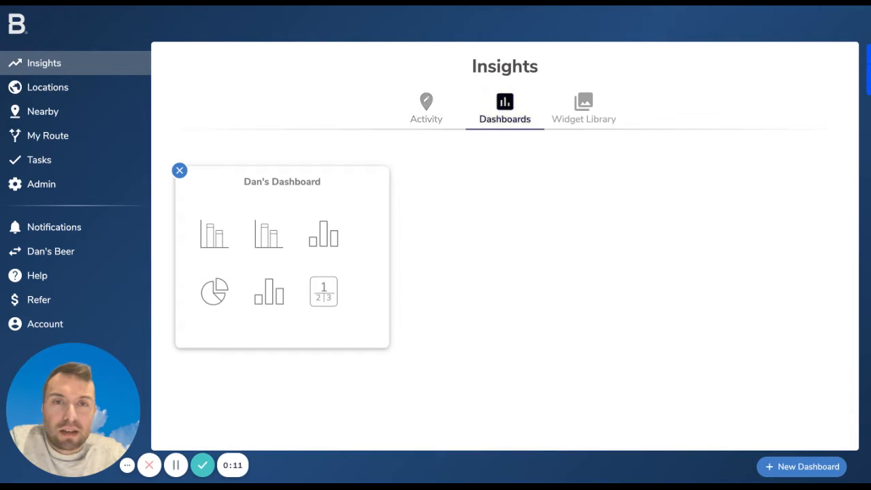
# Open the activity feed and read the answers of the latest Pub Visit survey for The Assembly Inn
pyautogui.click(427, 109)
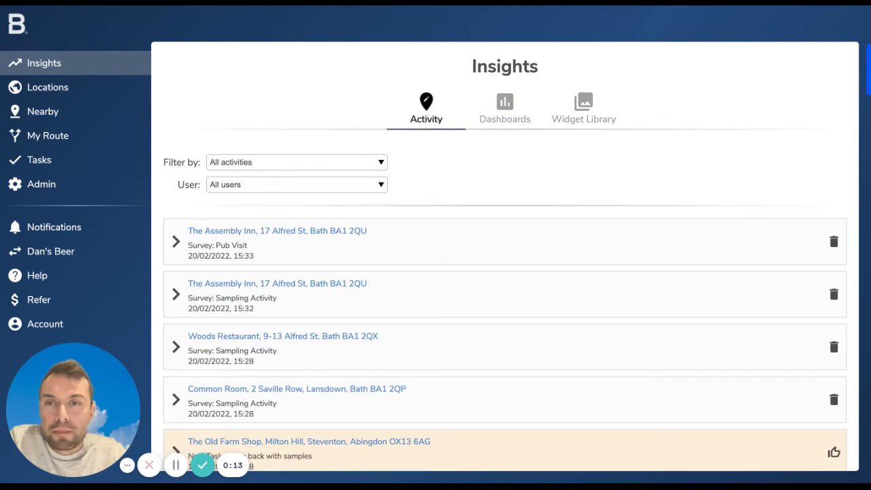
pyautogui.click(177, 242)
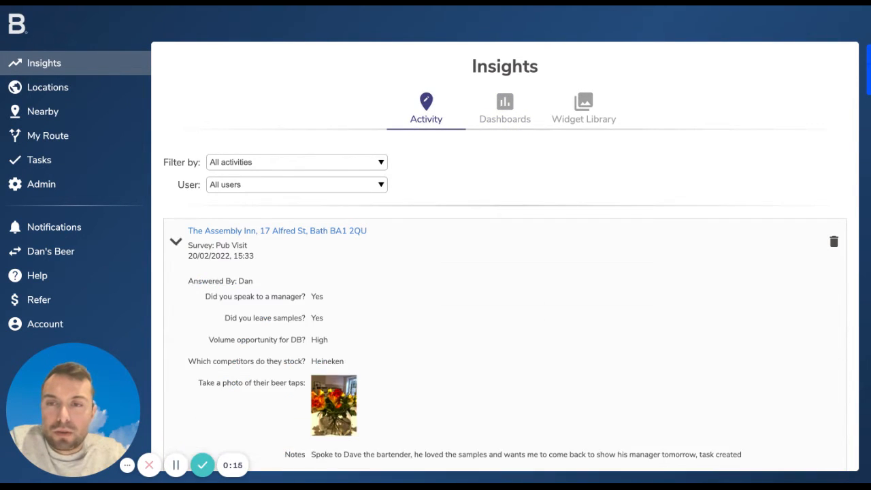
pyautogui.scroll(-2, 506, 272)
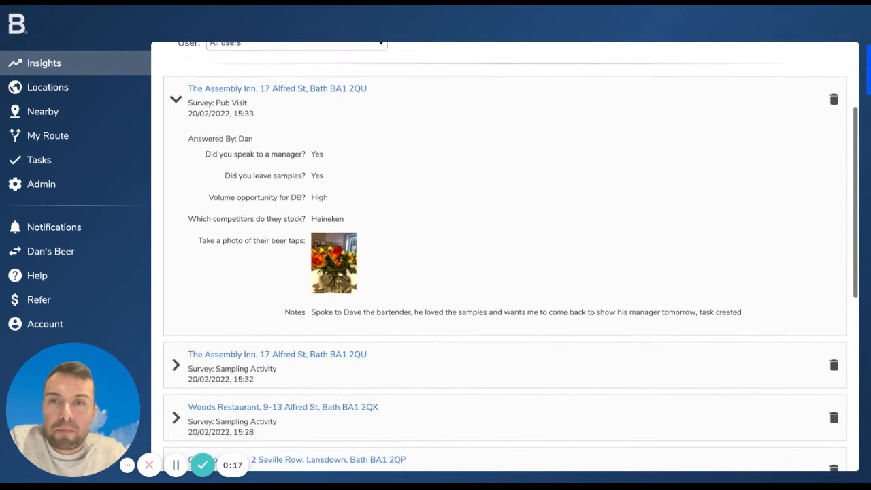
pyautogui.scroll(2, 505, 272)
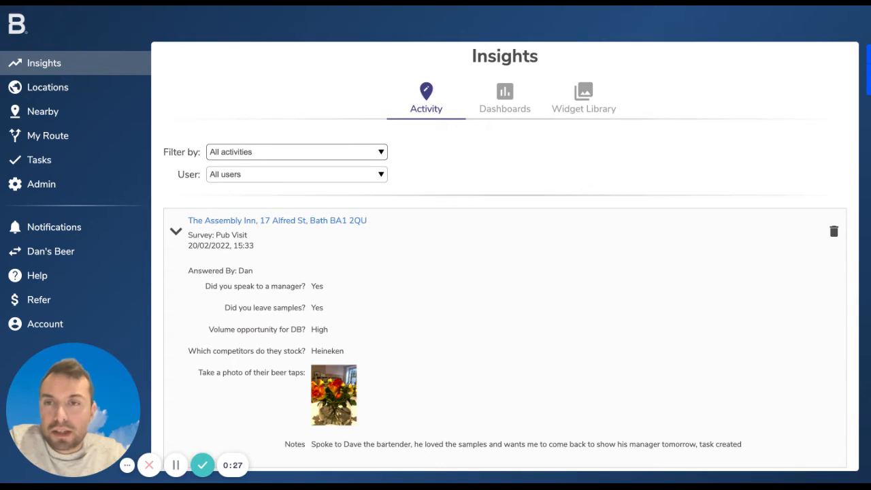
# Filter the activity feed to orders placed by a single user
pyautogui.click(286, 176)
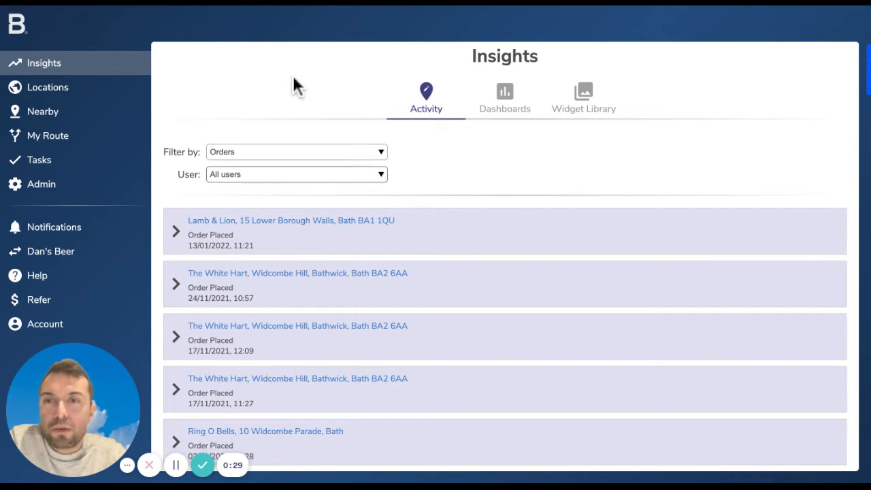
pyautogui.press('Down')
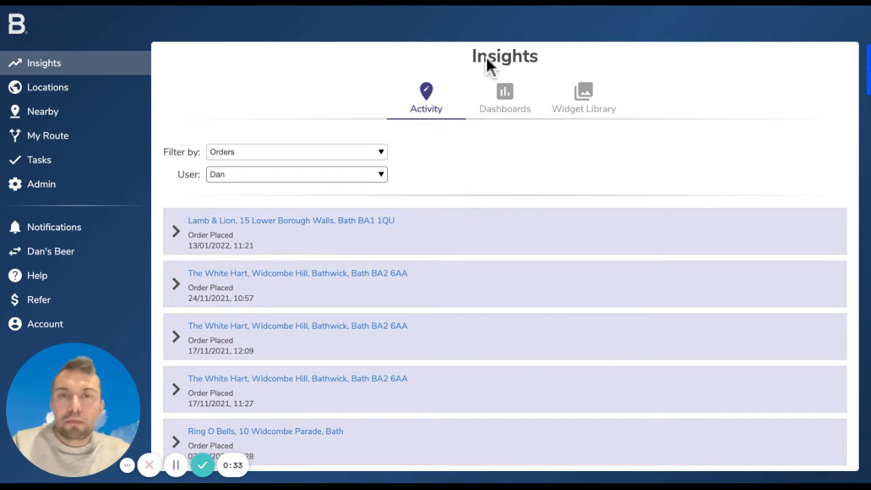
# Open the saved dashboard and review its charts, including Pipeline, Tagged Locations by Type and Samples Given Out
pyautogui.click(504, 99)
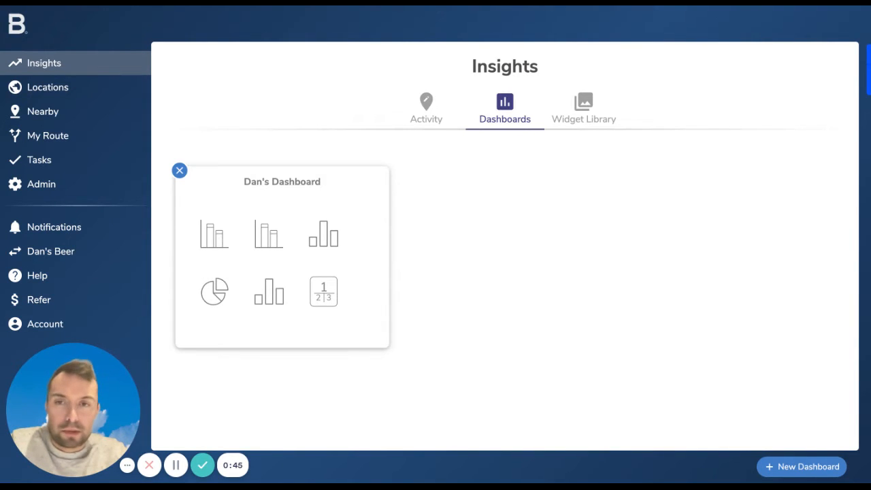
pyautogui.click(307, 269)
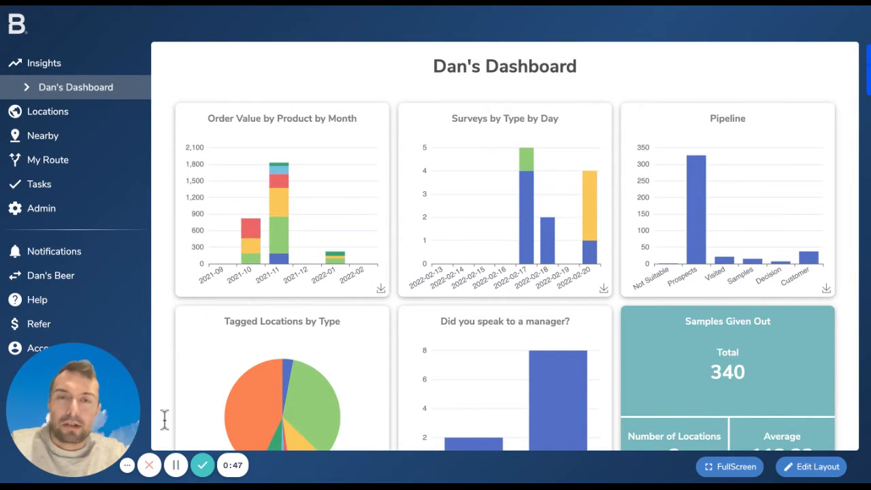
pyautogui.scroll(-1, 164, 419)
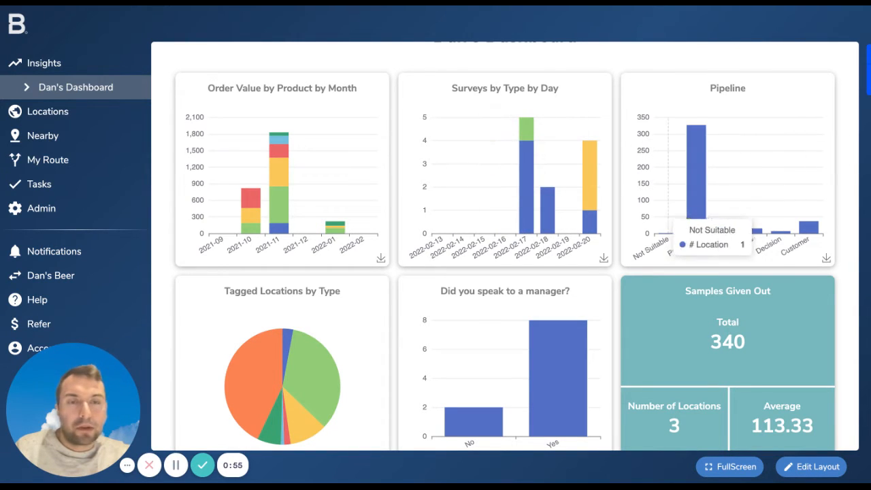
pyautogui.moveTo(694, 219)
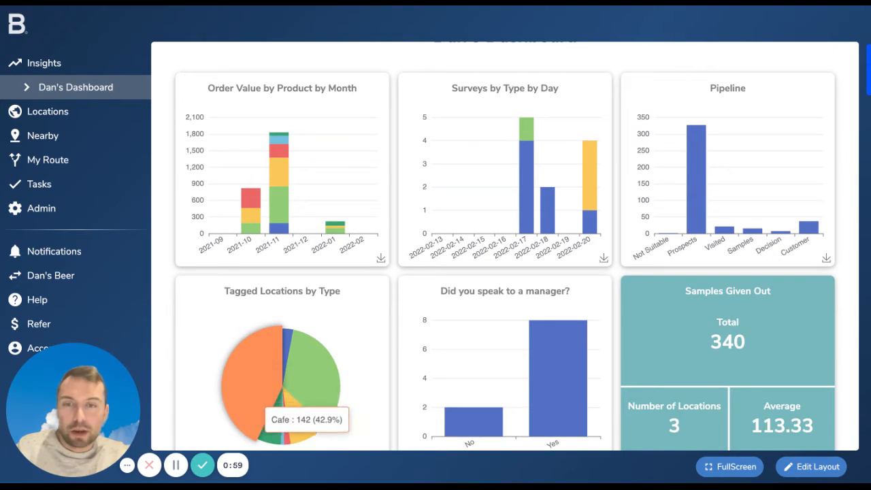
pyautogui.scroll(-1, 446, 389)
pyautogui.scroll(-1, 444, 383)
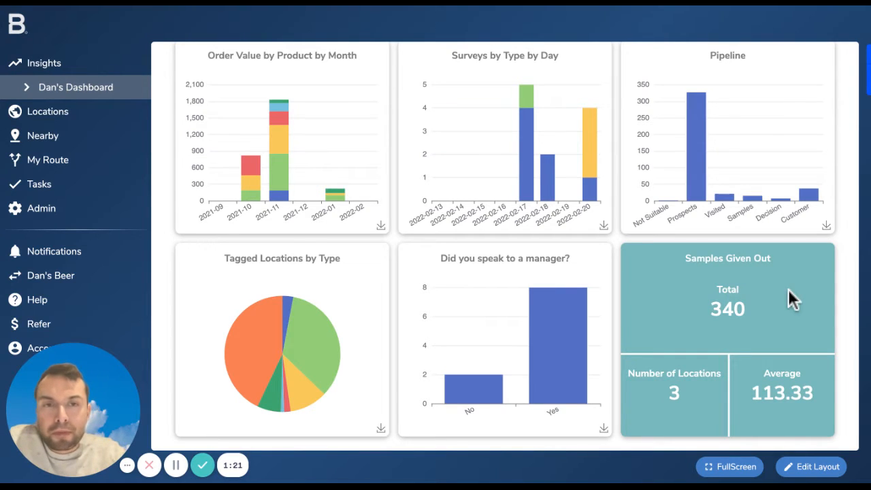
pyautogui.scroll(2, 788, 288)
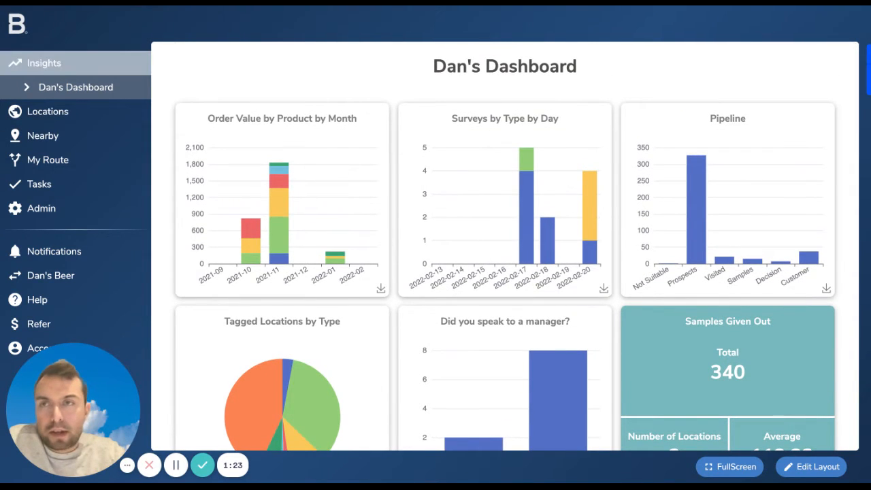
# Browse the widget library and expand the preview of the "# Surveys by User per Day" stock widget
pyautogui.click(44, 62)
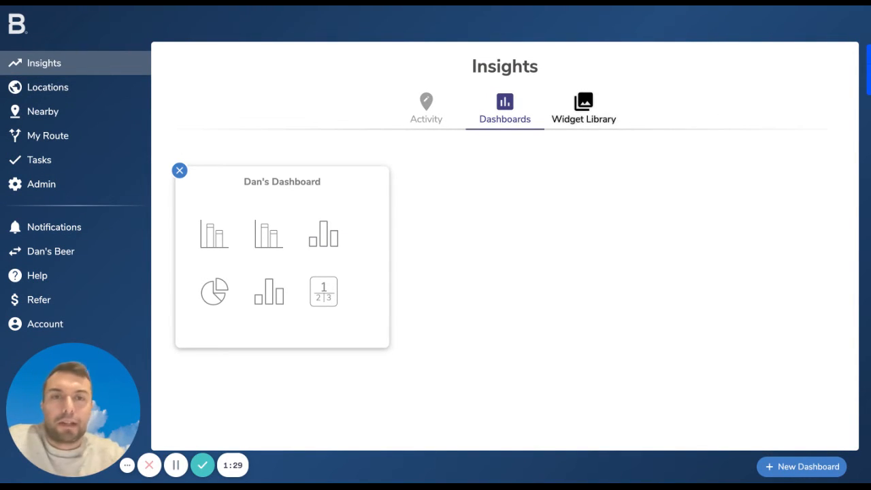
pyautogui.click(584, 109)
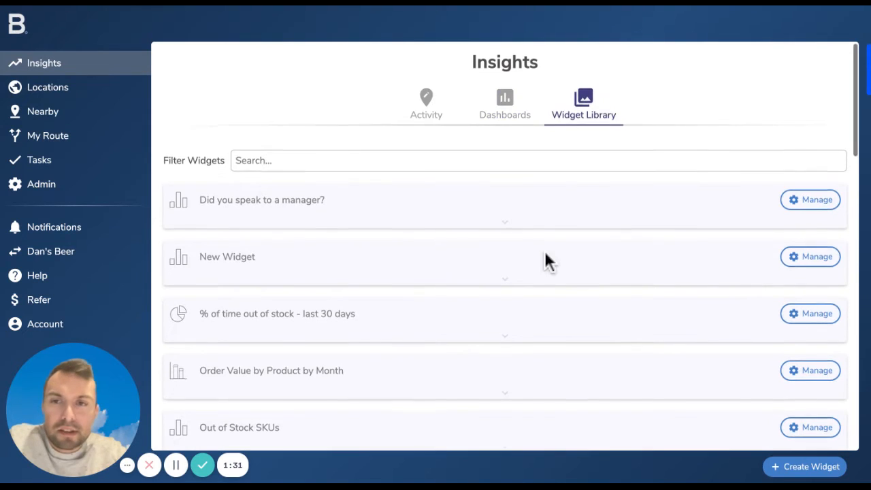
pyautogui.scroll(-10, 547, 261)
pyautogui.scroll(-7, 547, 258)
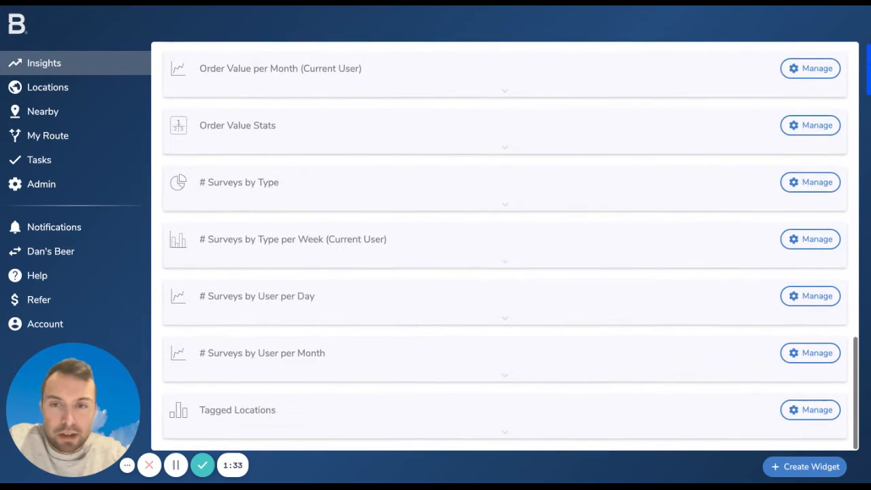
pyautogui.click(573, 401)
pyautogui.scroll(-4, 576, 407)
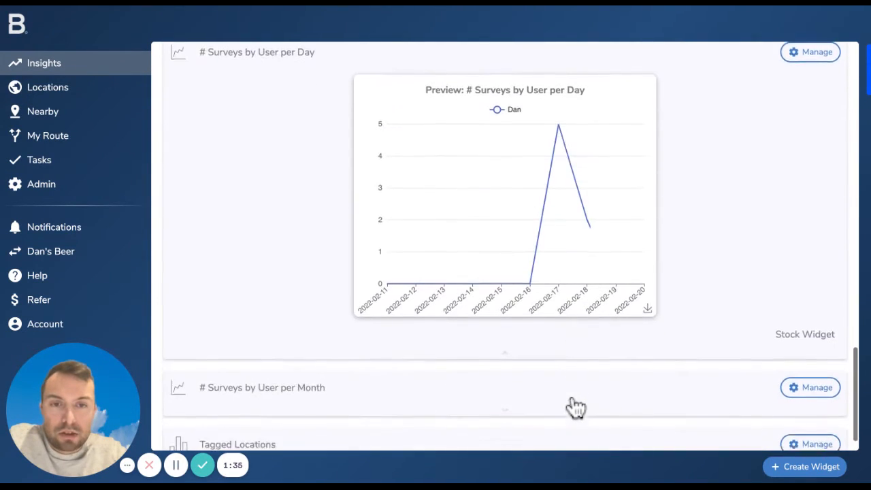
pyautogui.scroll(1, 633, 282)
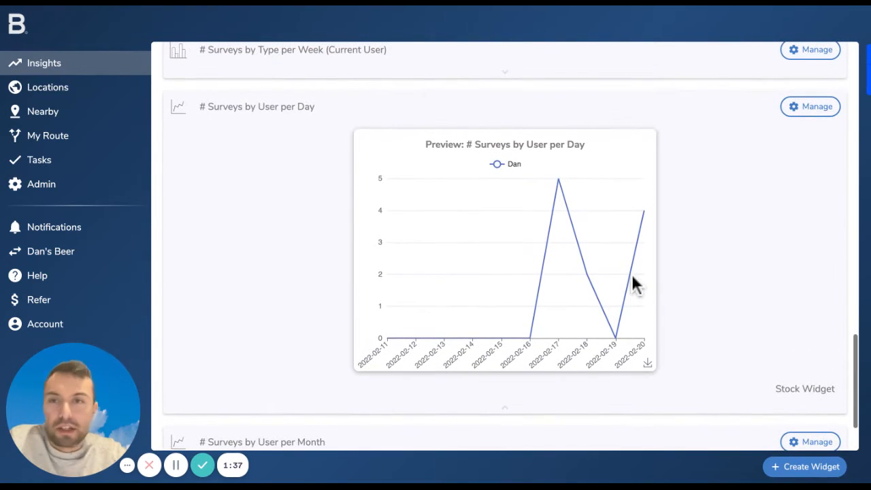
# Check the management options of the "# Surveys by User per Day" and "Did you speak to a manager?" widgets, closing each without changes
pyautogui.click(810, 107)
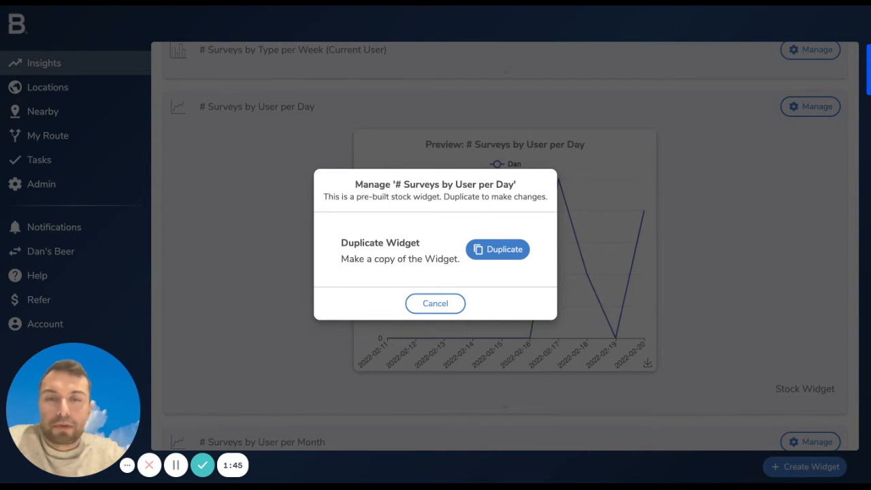
pyautogui.press('Escape')
pyautogui.scroll(8, 505, 245)
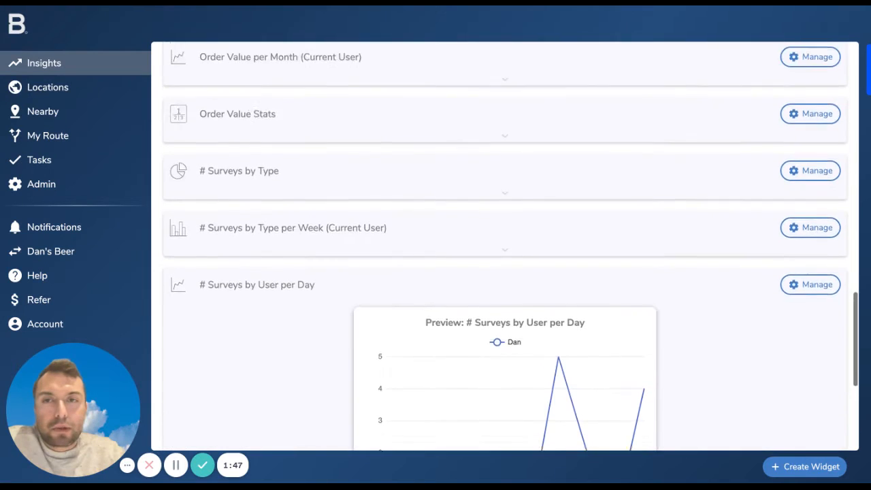
pyautogui.scroll(10, 505, 245)
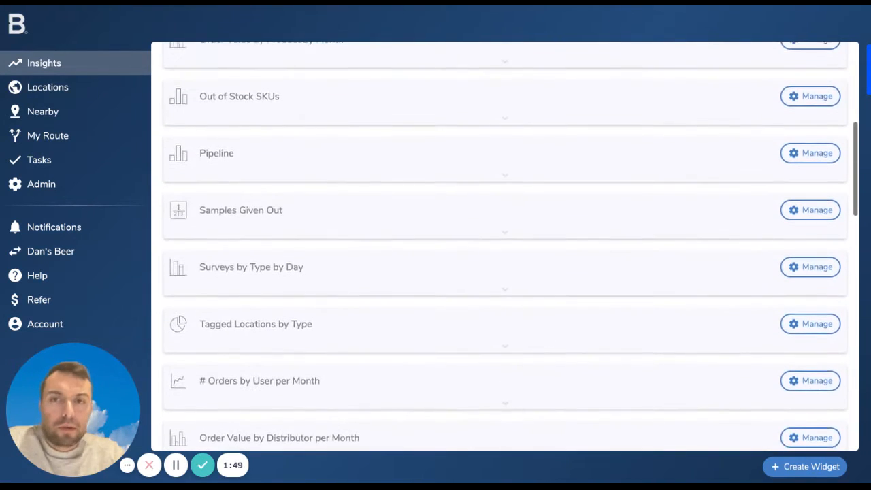
pyautogui.scroll(1, 505, 245)
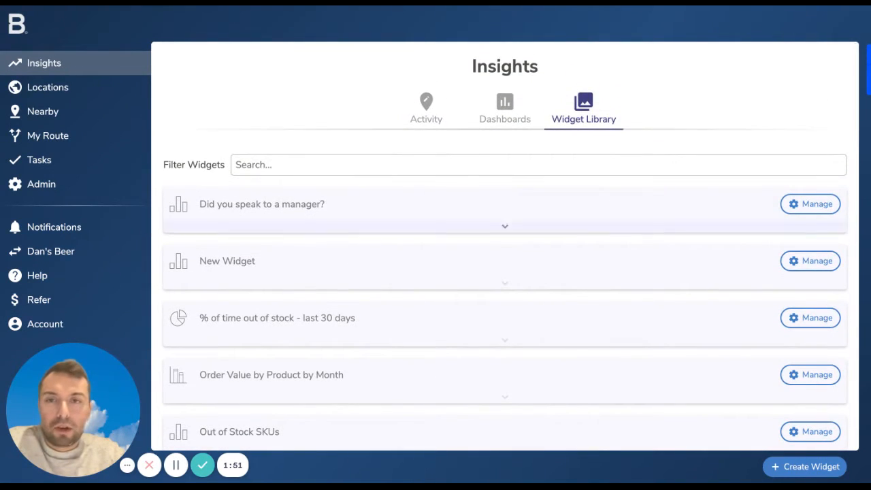
pyautogui.click(810, 203)
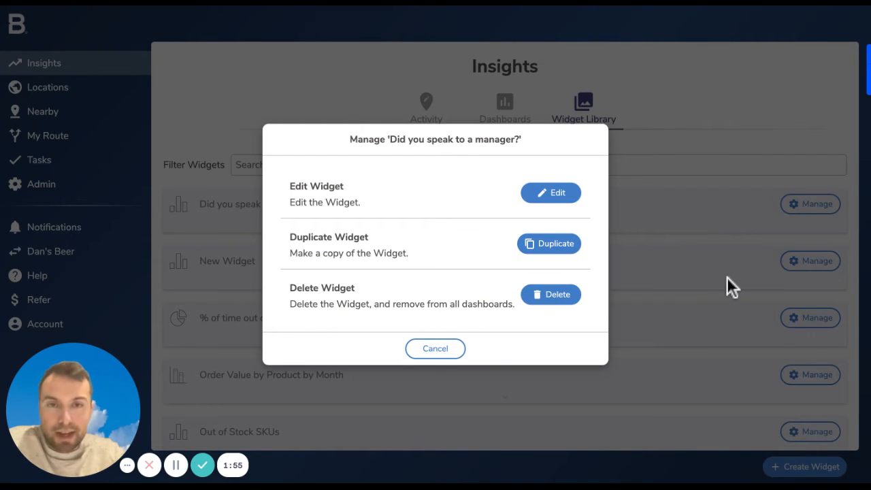
pyautogui.click(441, 473)
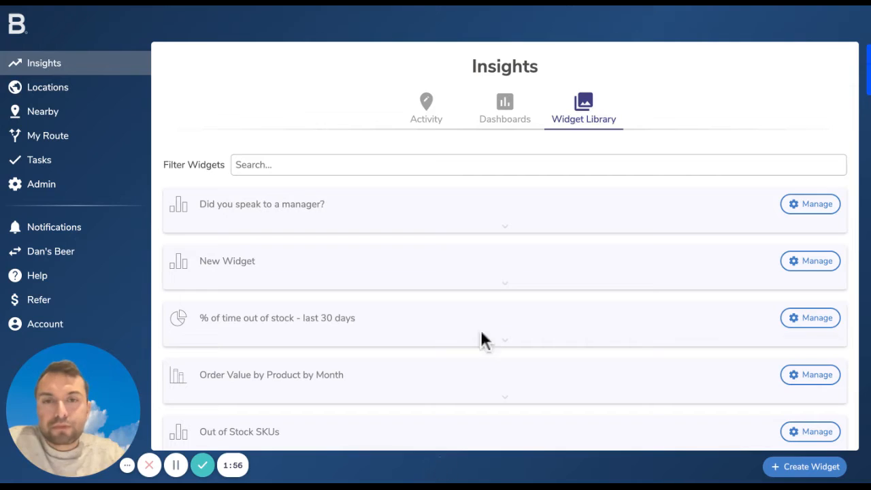
# Expand and examine the previews of "Did you speak to a manager?", "New Widget" and "% of time out of stock - last 30 days"
pyautogui.click(588, 214)
pyautogui.scroll(-1, 591, 217)
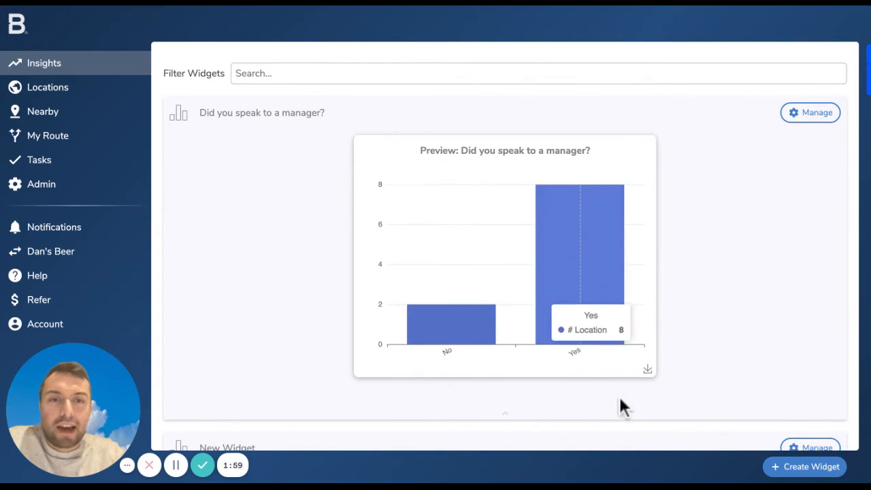
pyautogui.scroll(-3, 589, 425)
pyautogui.click(605, 382)
pyautogui.scroll(-3, 605, 382)
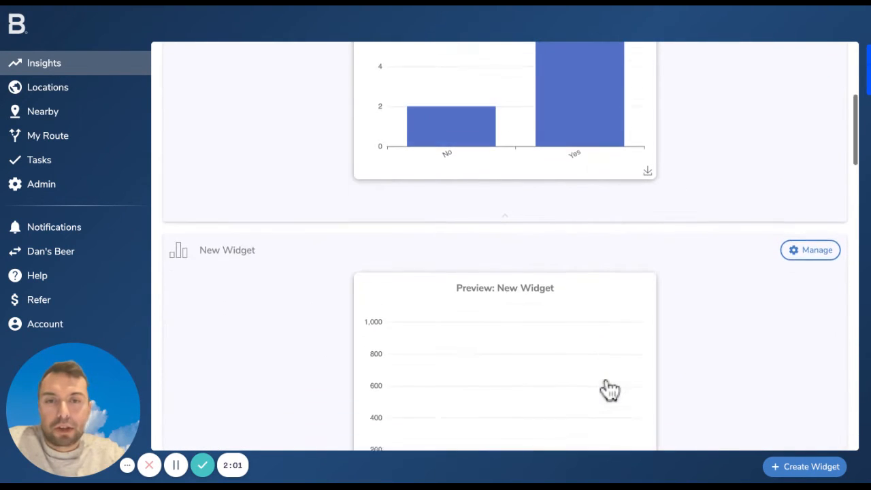
pyautogui.scroll(-2, 610, 390)
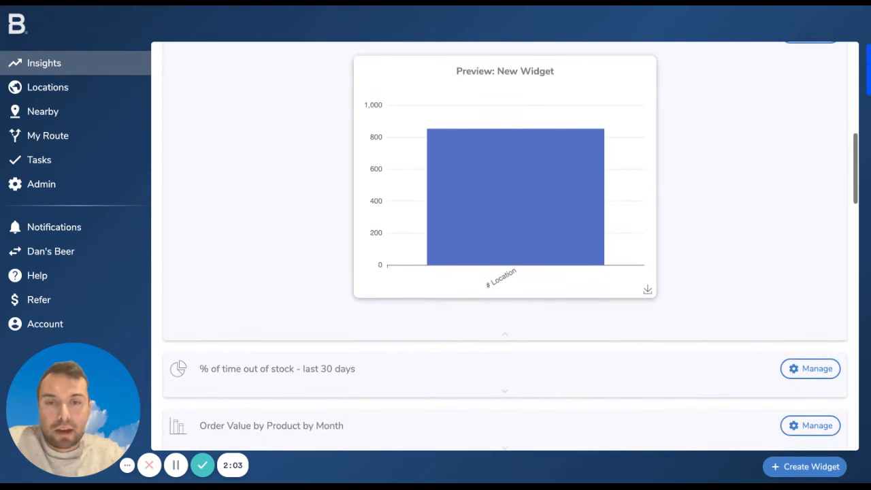
pyautogui.scroll(-3, 505, 245)
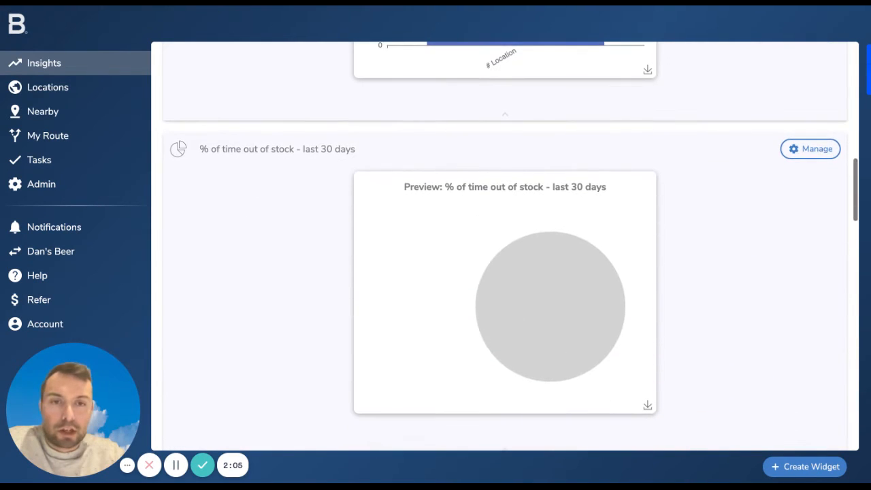
pyautogui.scroll(3, 505, 245)
pyautogui.scroll(8, 505, 245)
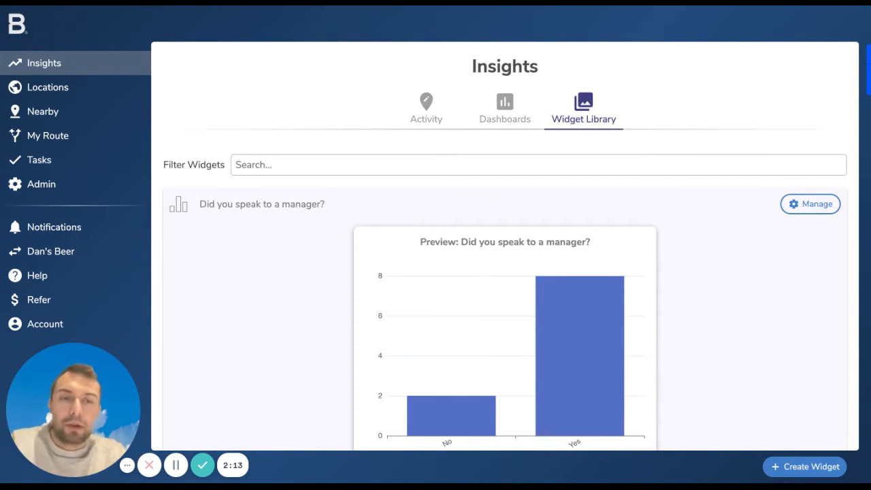
# Start creating a new widget and examine the form's Name, Description, Data Source, Series, Filters, Columns and Chart sections
pyautogui.click(806, 467)
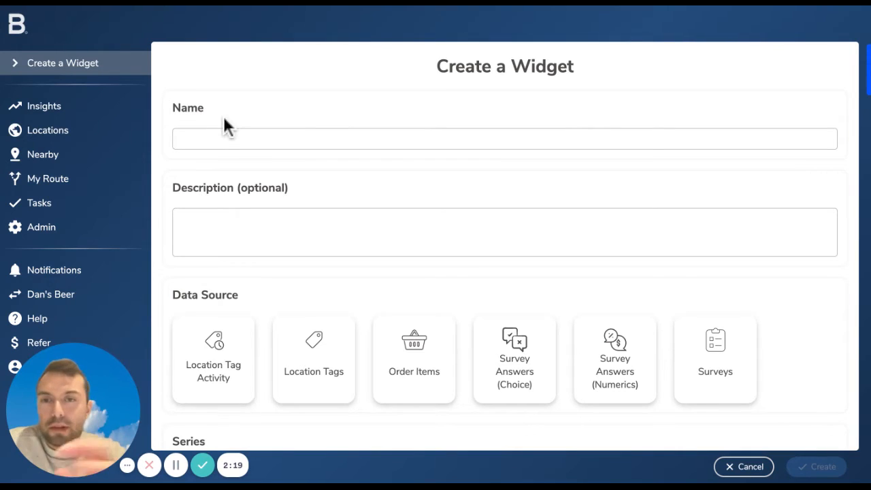
pyautogui.scroll(-1, 227, 126)
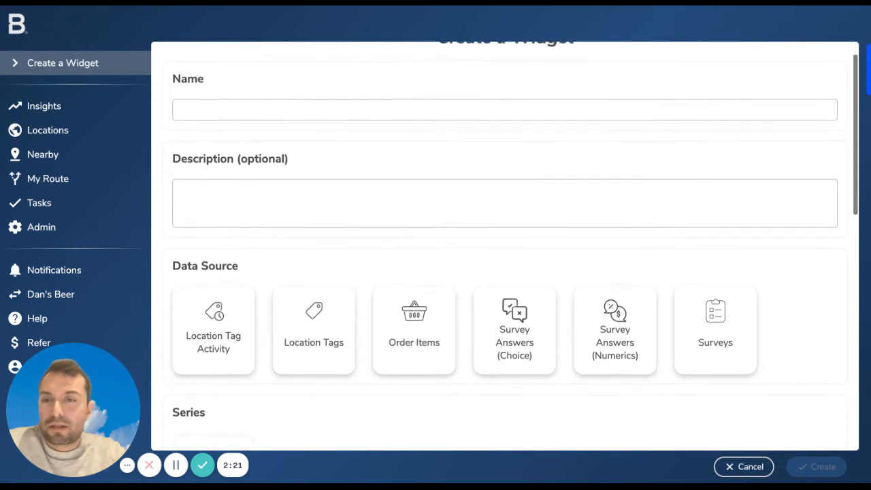
pyautogui.scroll(-4, 313, 218)
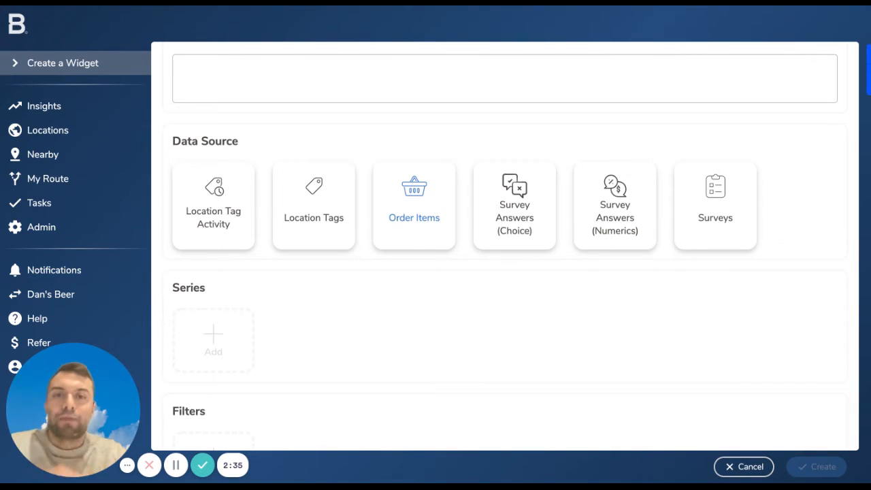
pyautogui.click(504, 191)
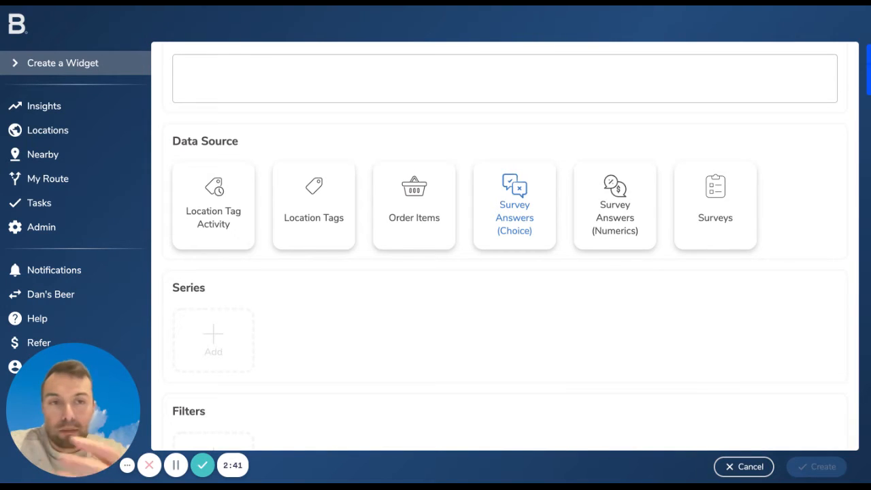
pyautogui.scroll(-1, 515, 247)
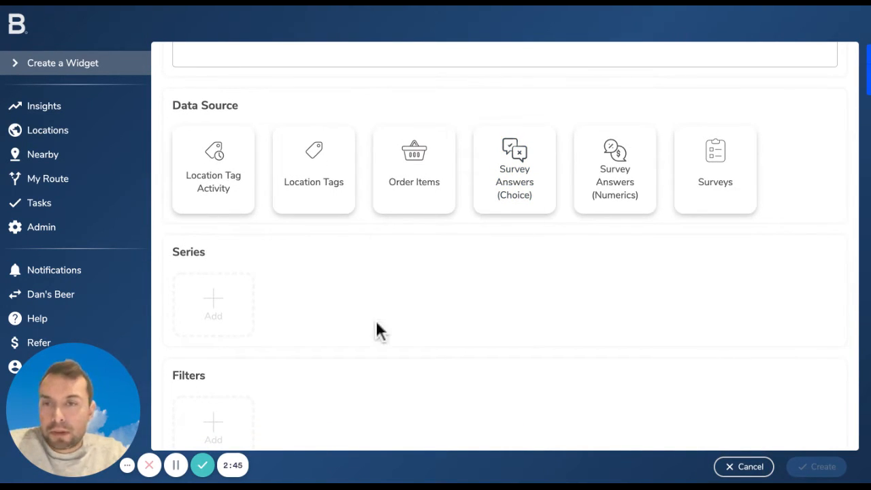
pyautogui.scroll(-2, 379, 331)
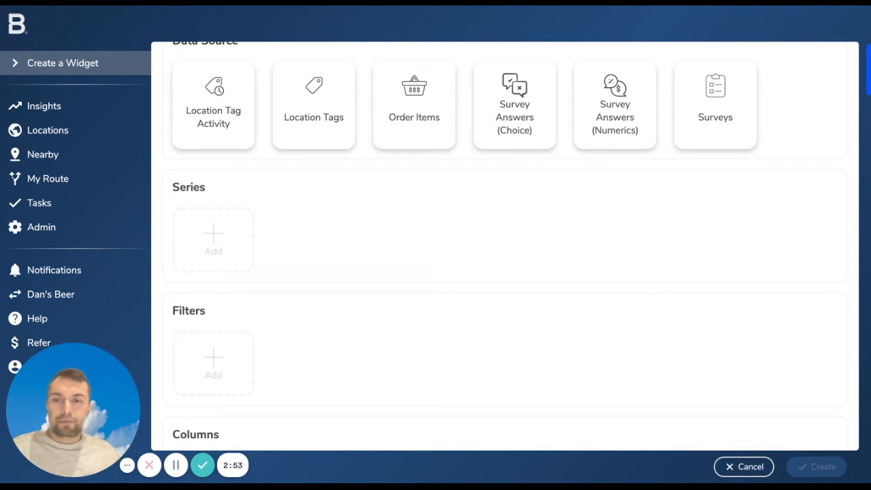
pyautogui.scroll(-3, 179, 204)
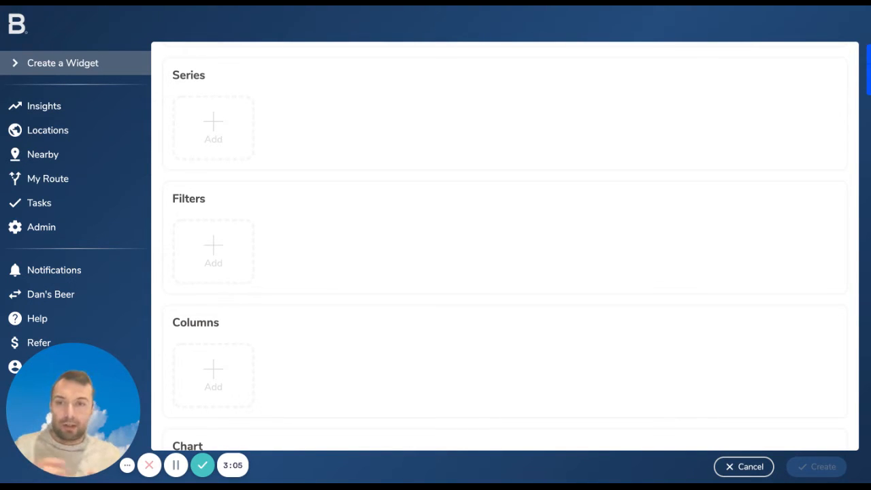
pyautogui.scroll(-3, 238, 251)
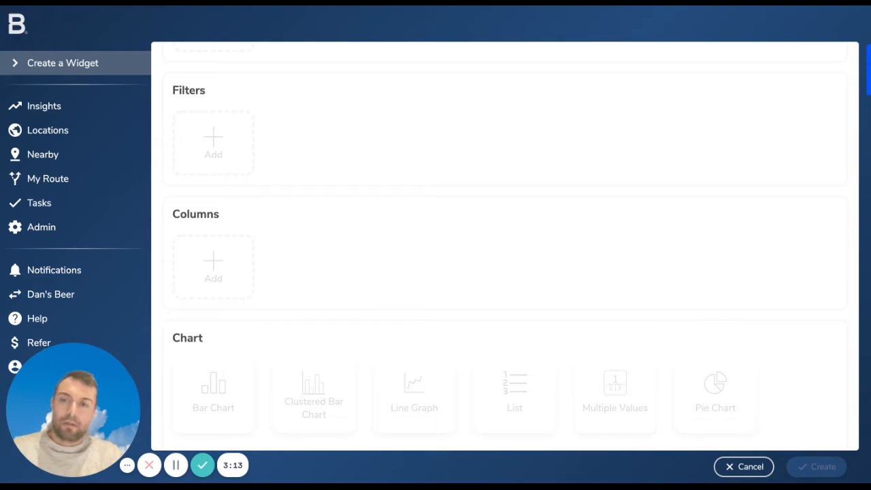
pyautogui.scroll(-1, 506, 245)
pyautogui.scroll(-3, 505, 245)
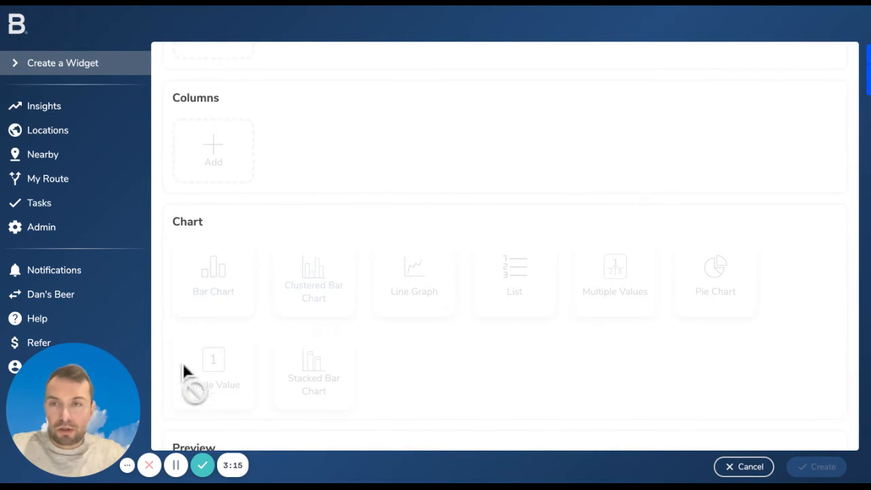
pyautogui.scroll(-1, 341, 427)
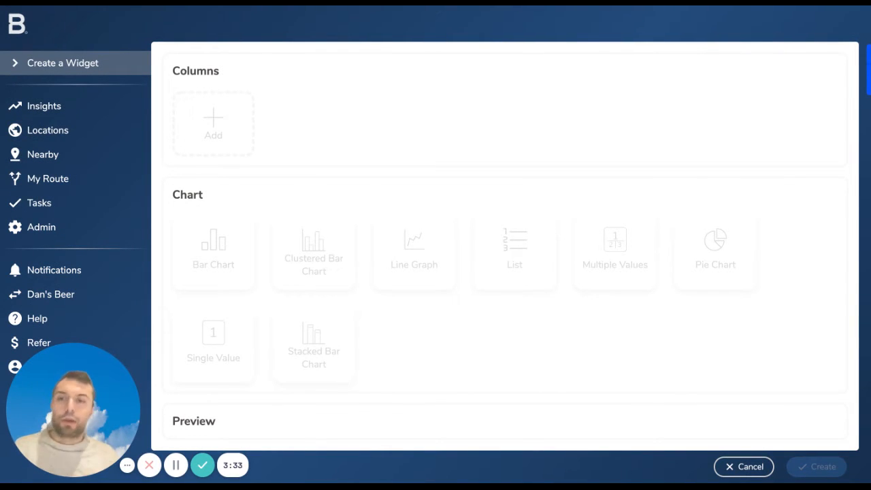
# Choose Location Tag Activity as the new widget's data source
pyautogui.scroll(5, 505, 245)
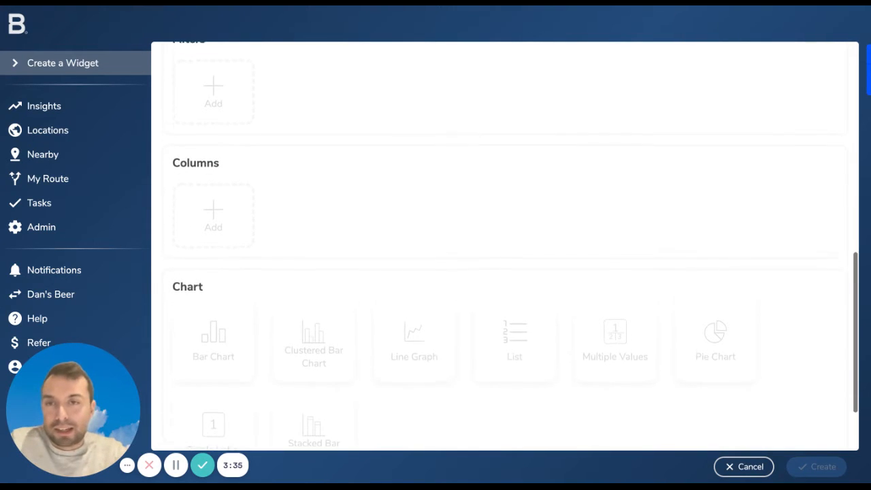
pyautogui.scroll(8, 506, 245)
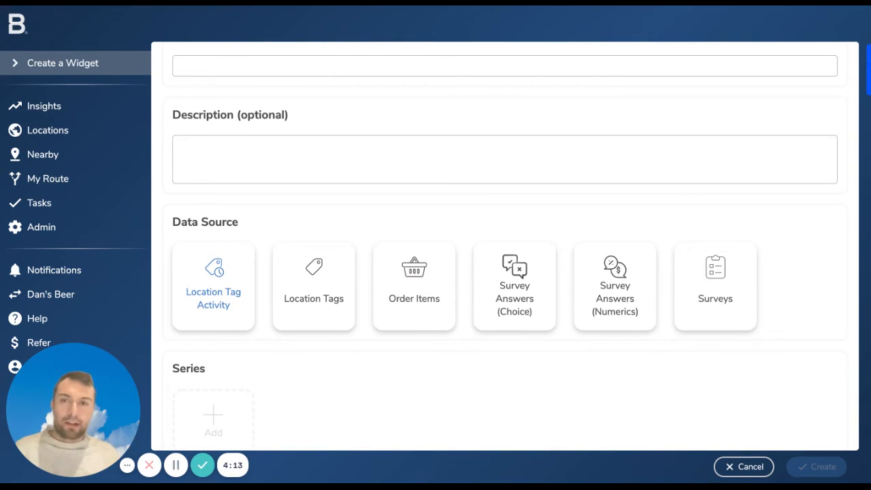
pyautogui.scroll(1, 515, 247)
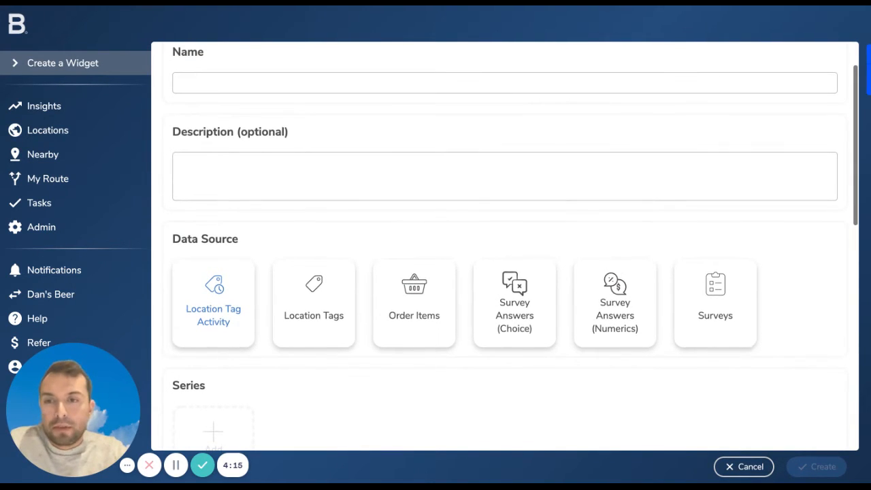
pyautogui.click(214, 320)
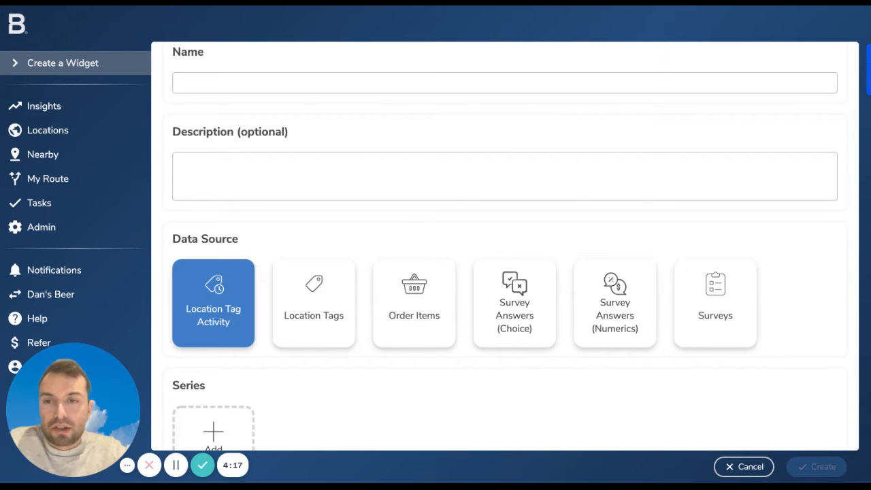
# Add an Activity Date series with a Month interval, starting at the end of month and going back 4 times
pyautogui.scroll(-2, 214, 327)
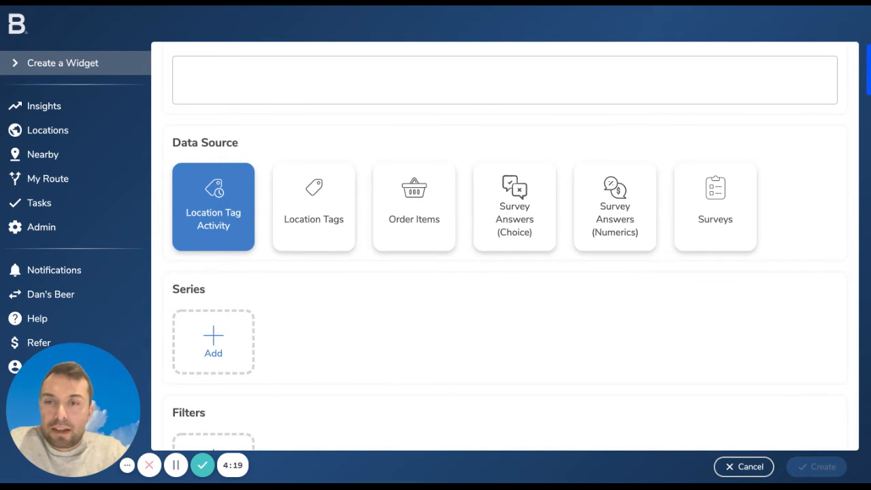
pyautogui.scroll(-1, 505, 245)
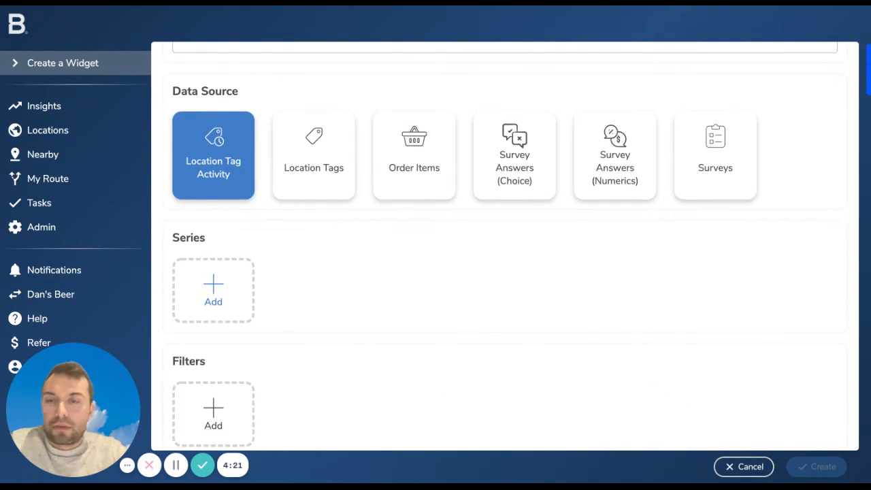
pyautogui.click(214, 291)
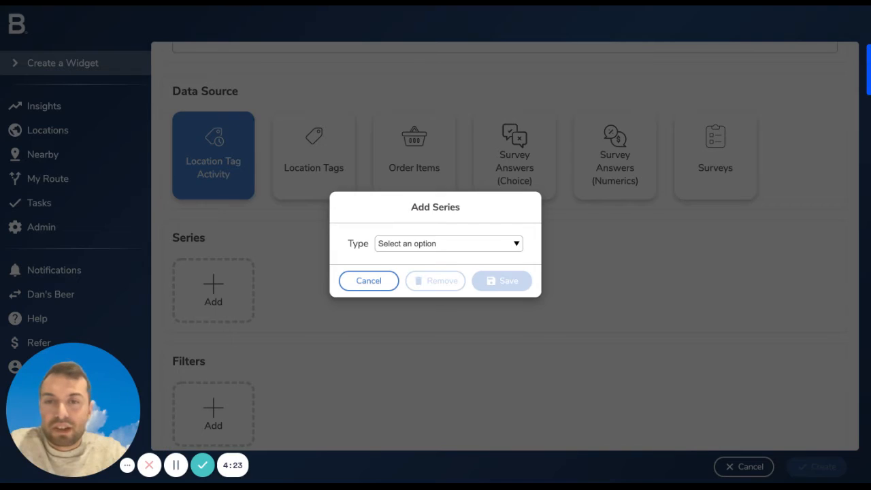
pyautogui.click(409, 238)
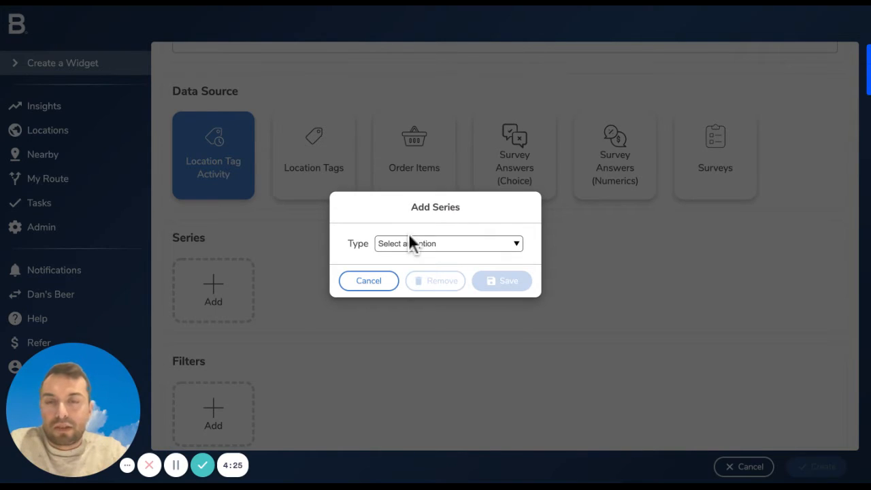
pyautogui.click(414, 256)
pyautogui.press('Tab')
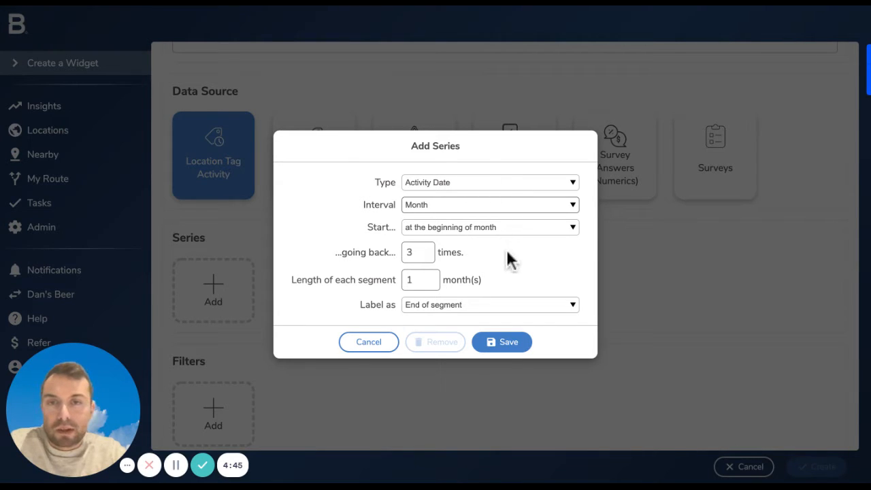
pyautogui.press('Tab')
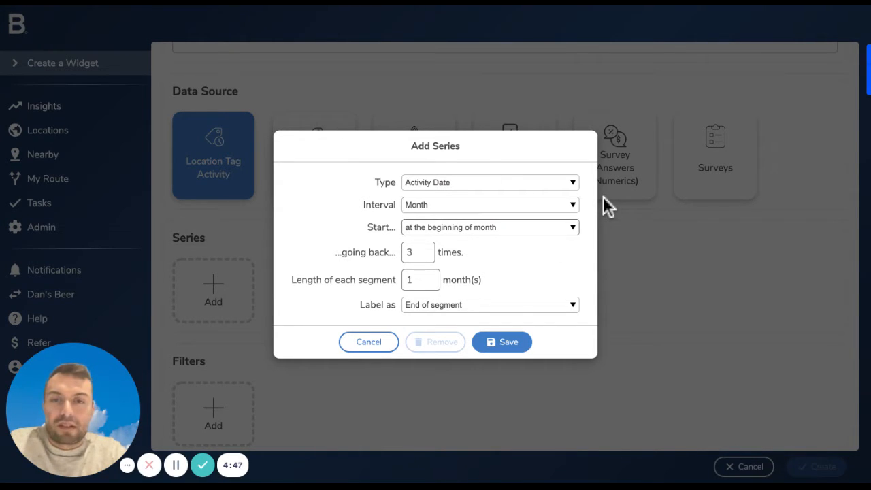
pyautogui.press('Down')
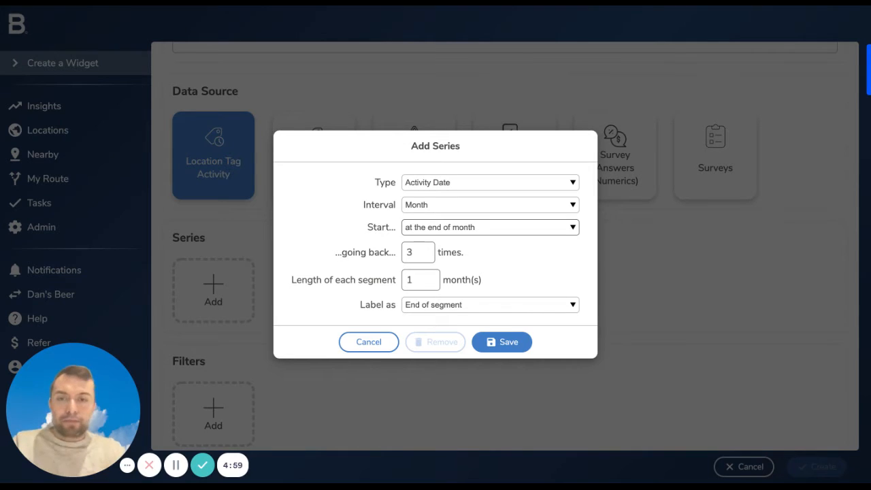
pyautogui.click(425, 250)
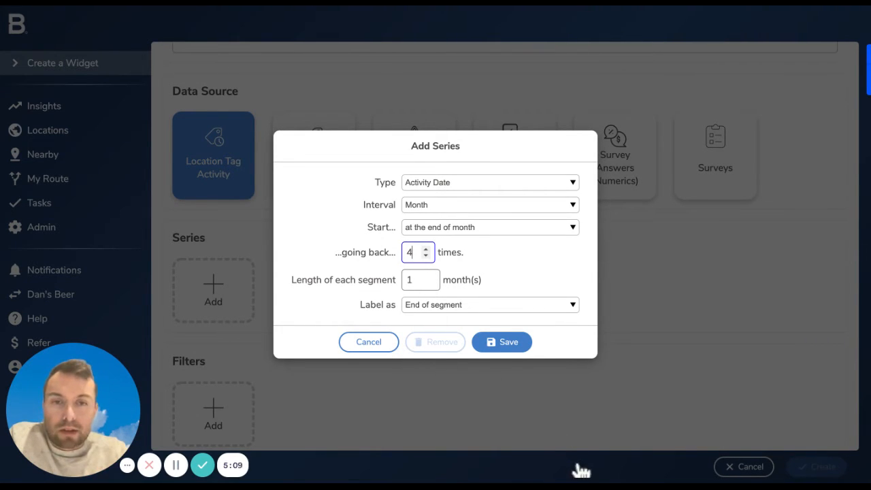
pyautogui.press('Return')
# Add a Tag filter covering the Type tags Cafe, Convenience, Deli, Farm Shops, Gym, Hotel, Pub and Restaurant
pyautogui.scroll(-3, 579, 469)
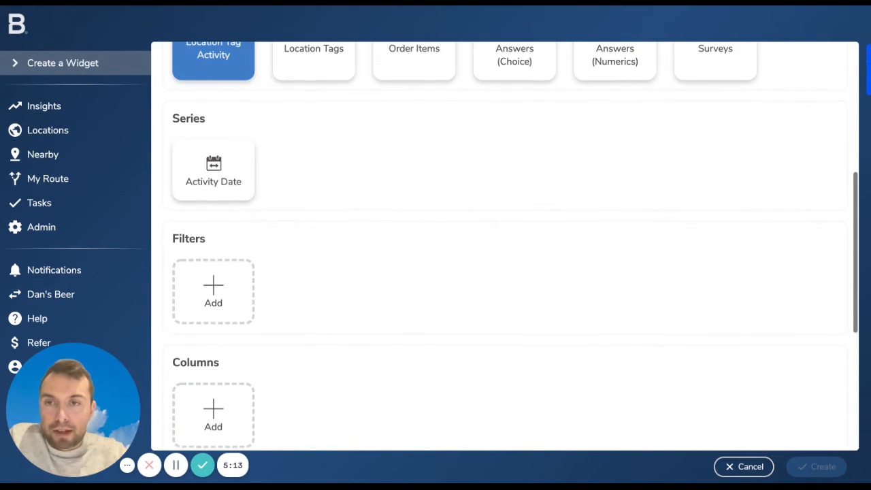
pyautogui.scroll(-2, 192, 365)
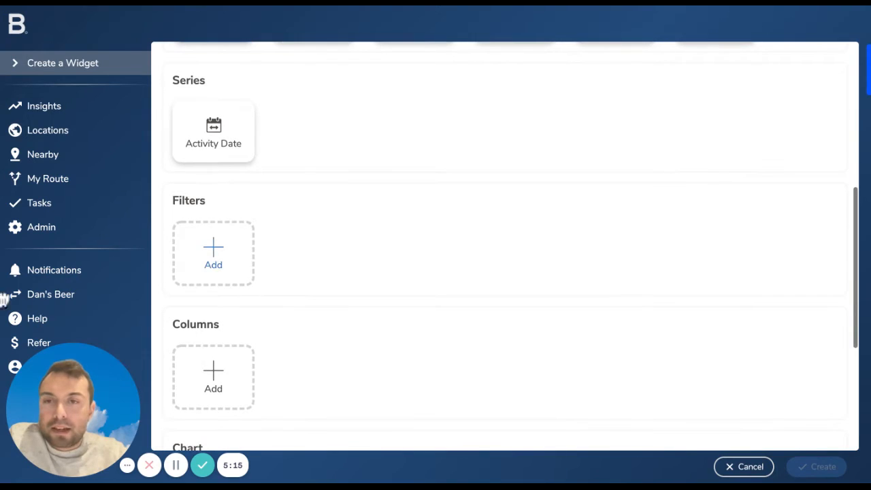
pyautogui.click(213, 256)
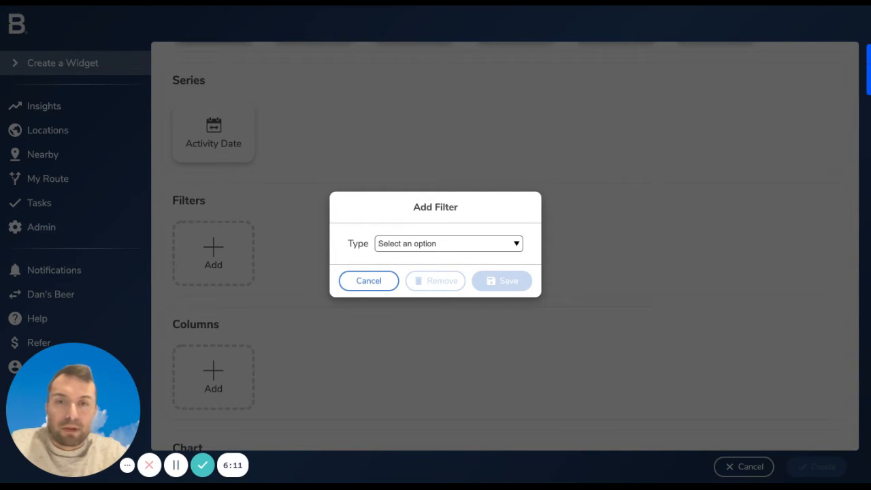
pyautogui.click(429, 324)
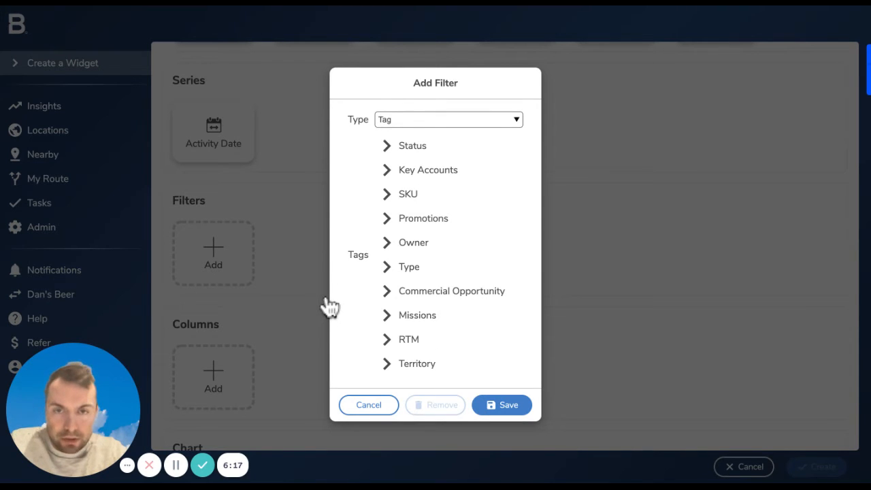
pyautogui.click(402, 266)
pyautogui.click(334, 262)
pyautogui.click(334, 275)
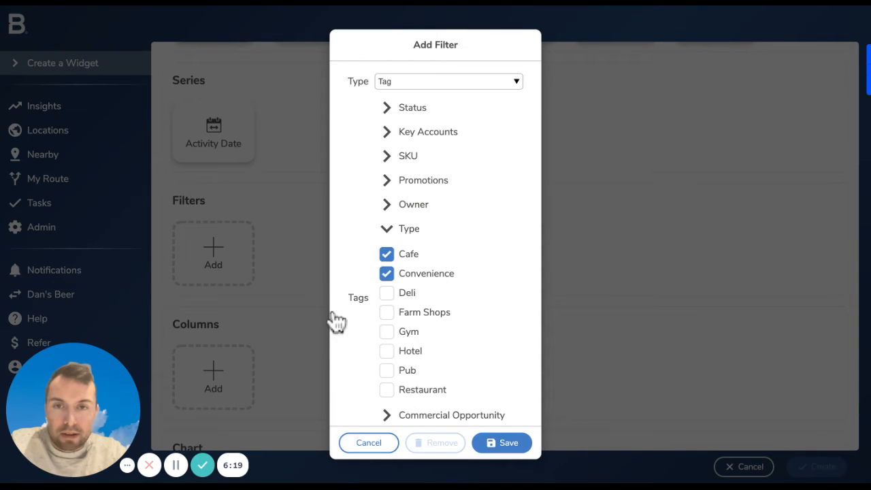
pyautogui.click(334, 292)
pyautogui.scroll(-3, 335, 354)
pyautogui.click(334, 225)
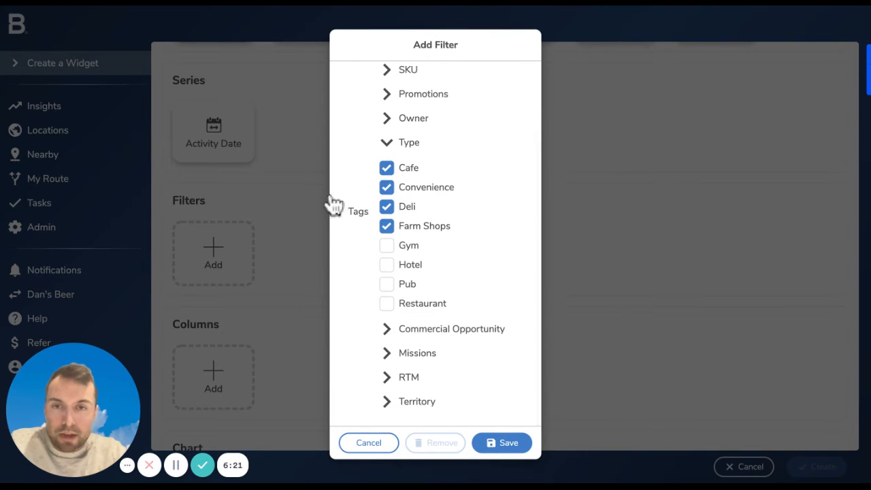
pyautogui.click(334, 245)
pyautogui.click(386, 265)
pyautogui.click(386, 285)
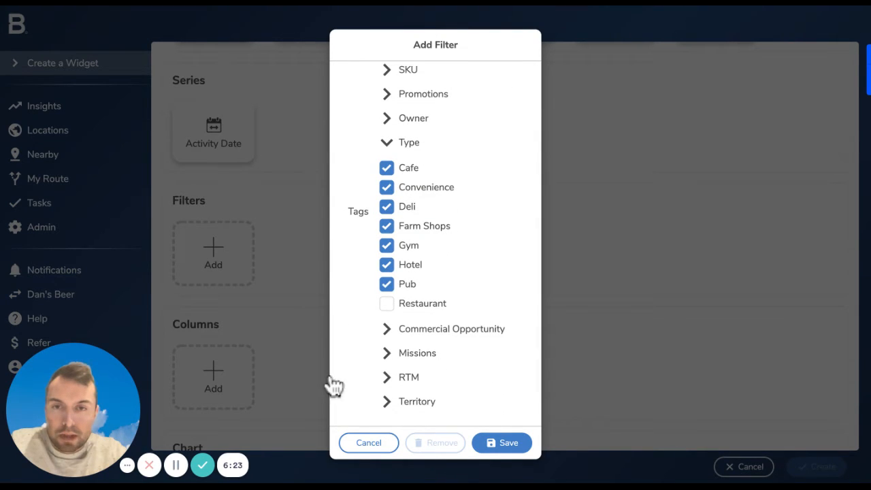
pyautogui.click(386, 304)
pyautogui.click(502, 444)
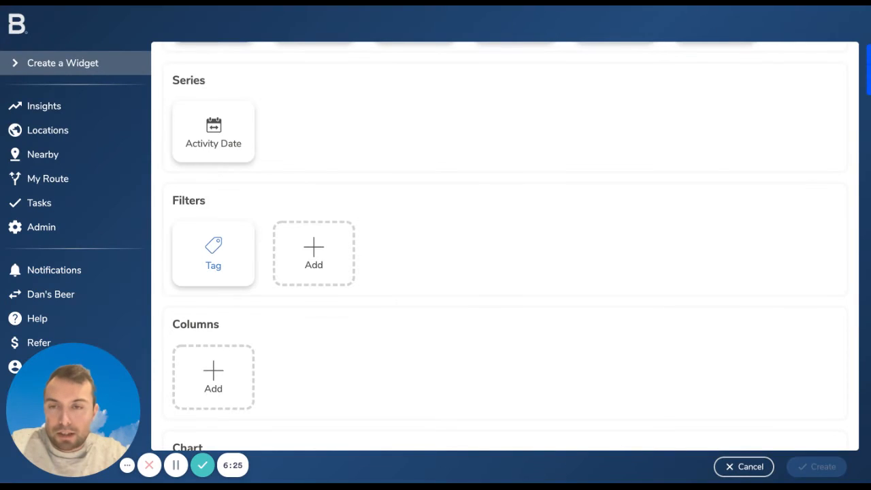
# Add a Tag column to the widget with group as its primary aggregate
pyautogui.scroll(-2, 213, 272)
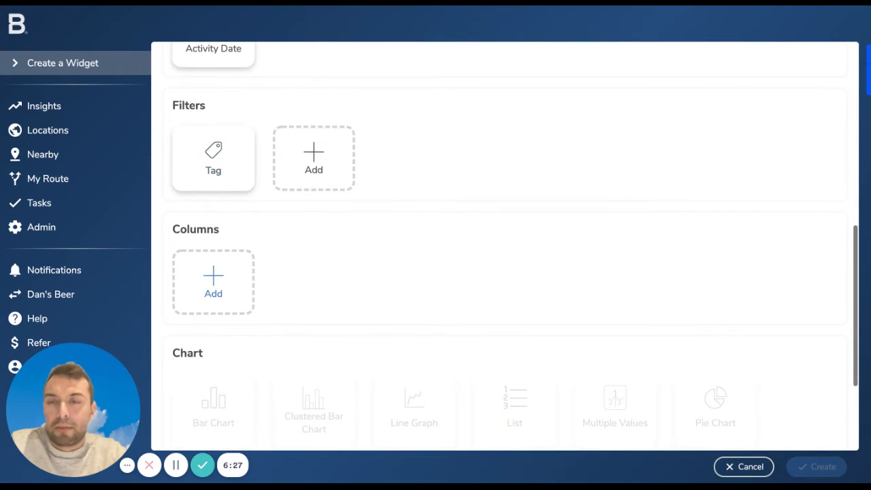
pyautogui.click(213, 281)
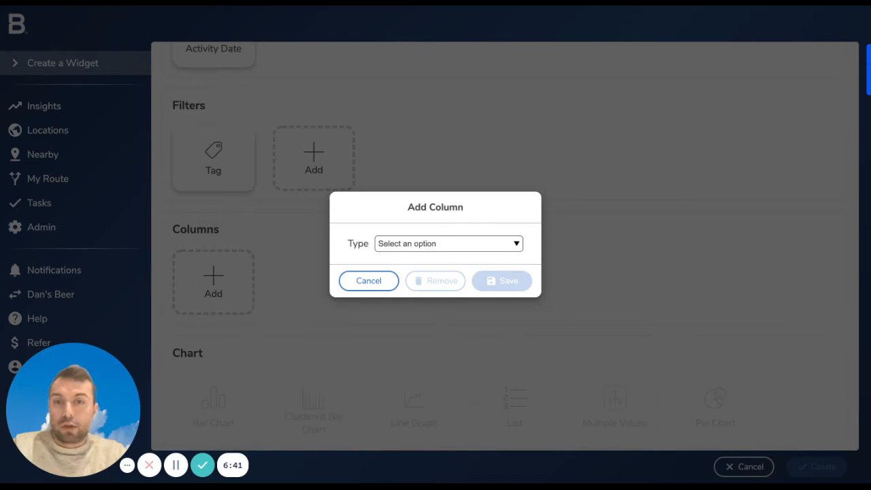
pyautogui.click(393, 289)
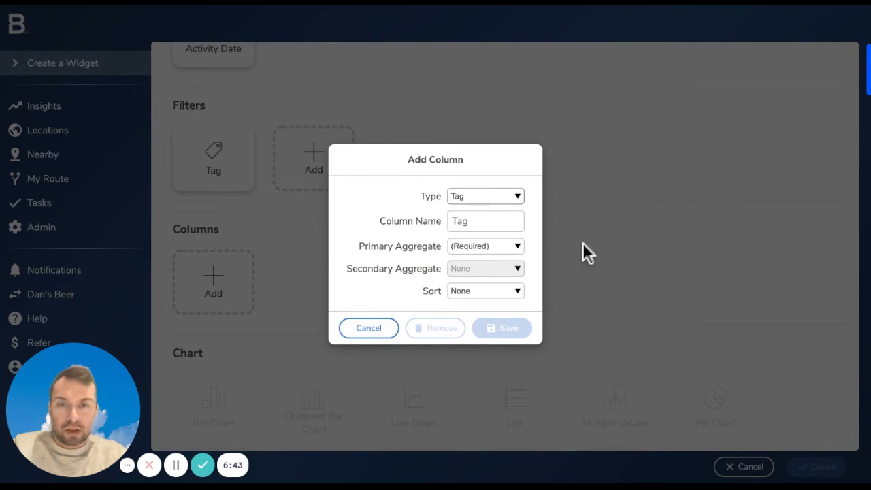
pyautogui.click(486, 246)
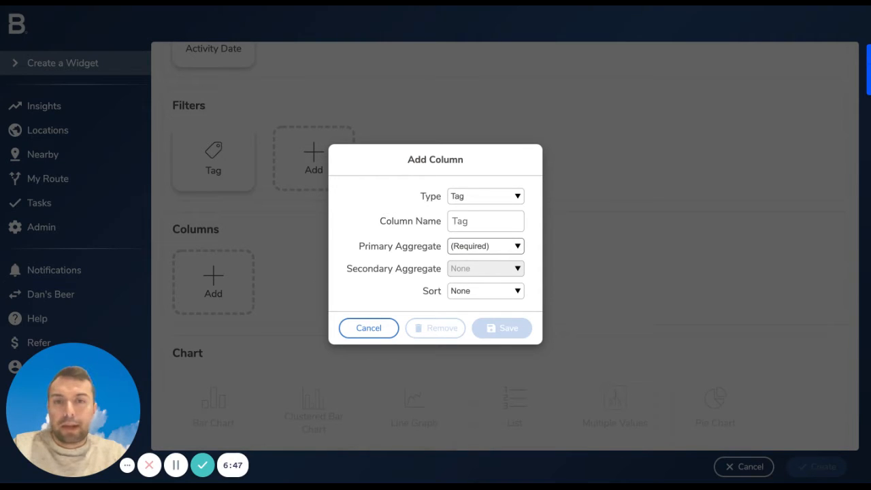
pyautogui.click(560, 312)
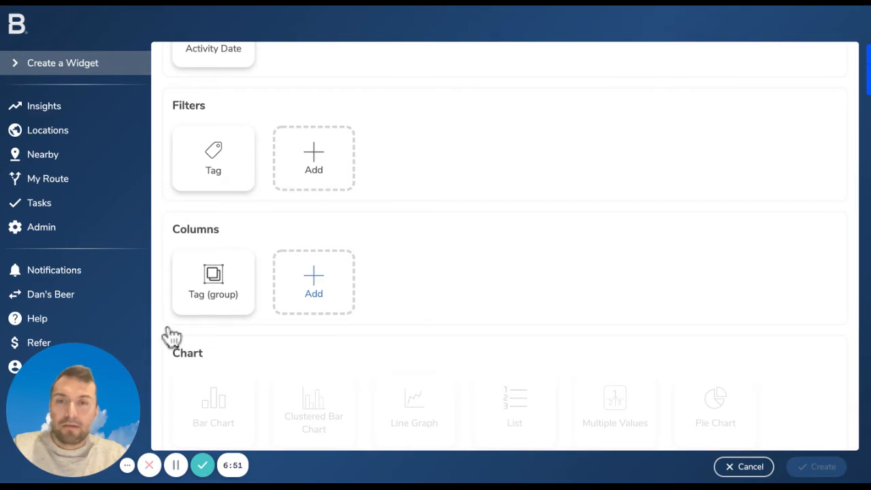
# Add a Location column to the widget with Count unique as its primary aggregate
pyautogui.click(298, 279)
pyautogui.click(407, 242)
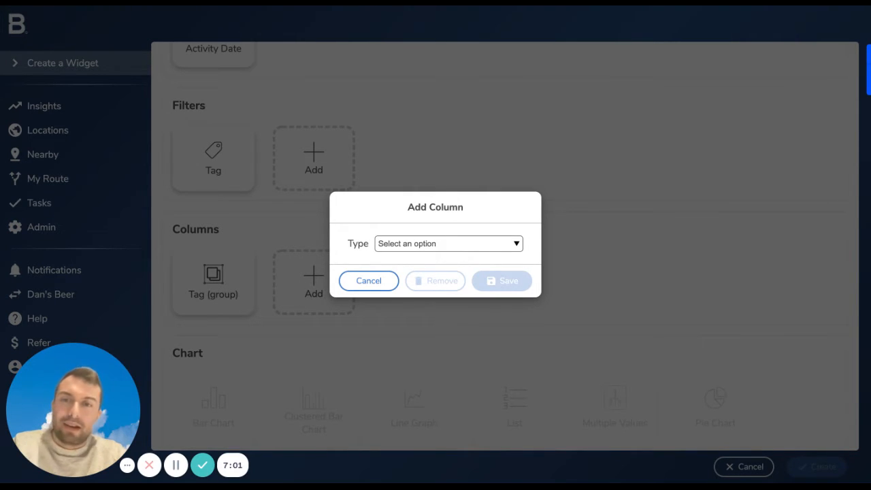
pyautogui.click(436, 275)
pyautogui.click(521, 246)
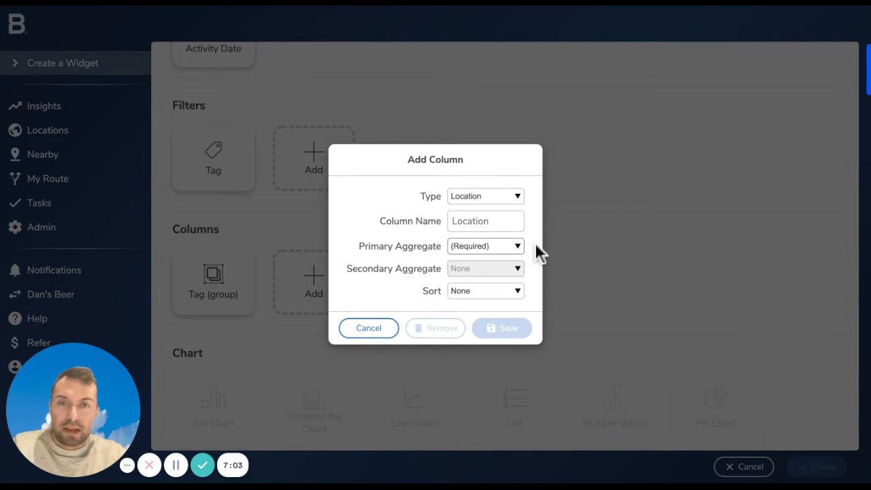
pyautogui.click(536, 247)
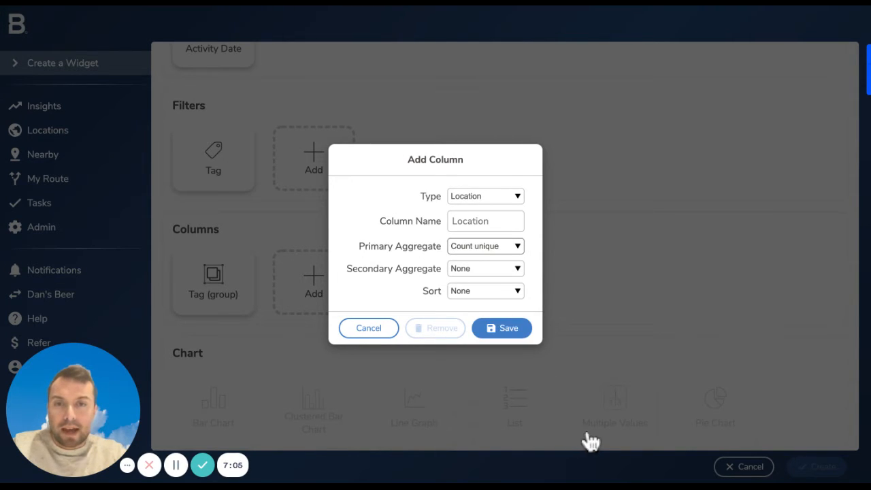
pyautogui.click(502, 329)
# Choose Stacked Bar Chart as the widget's chart type and inspect the 2021-11 bar's breakdown in the preview
pyautogui.scroll(-3, 590, 441)
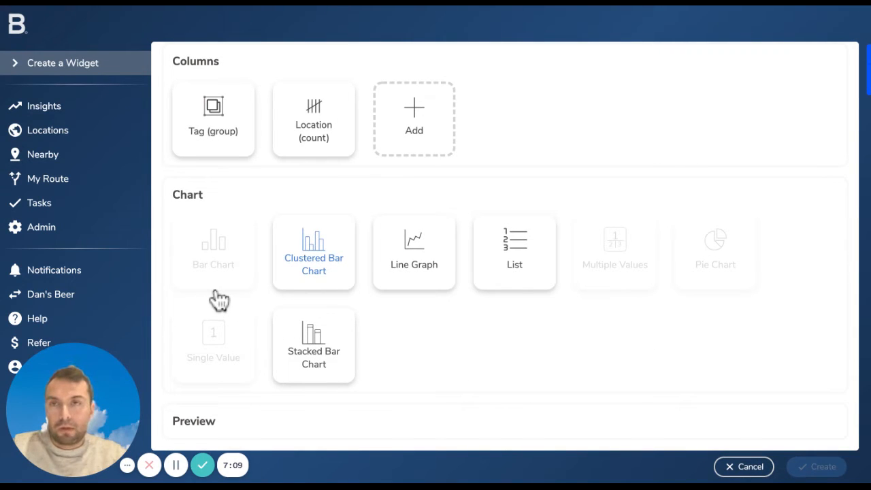
pyautogui.scroll(1, 504, 246)
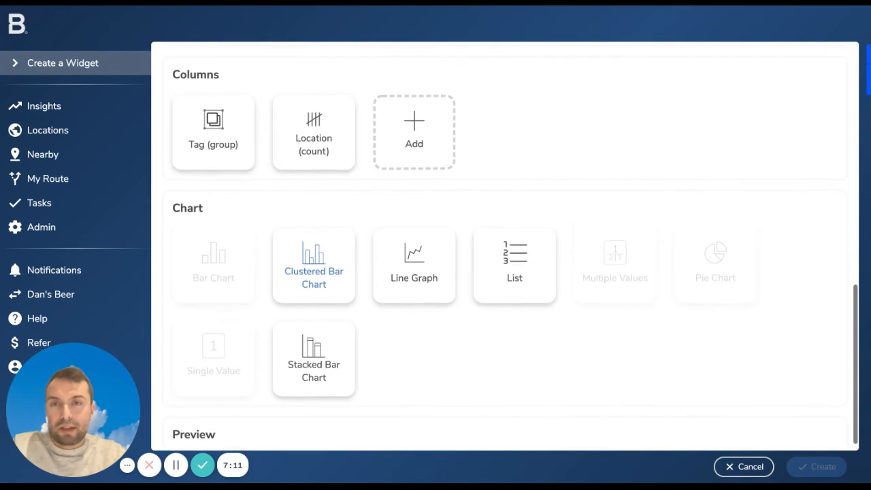
pyautogui.scroll(-1, 505, 246)
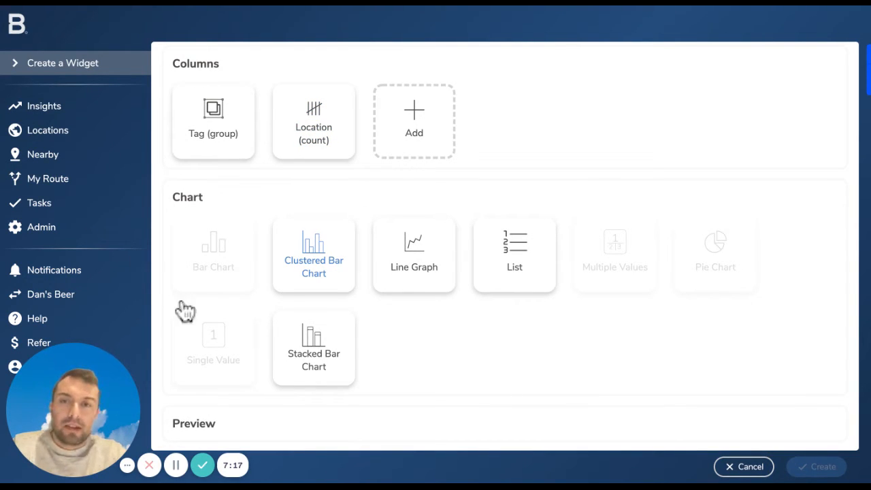
pyautogui.click(314, 349)
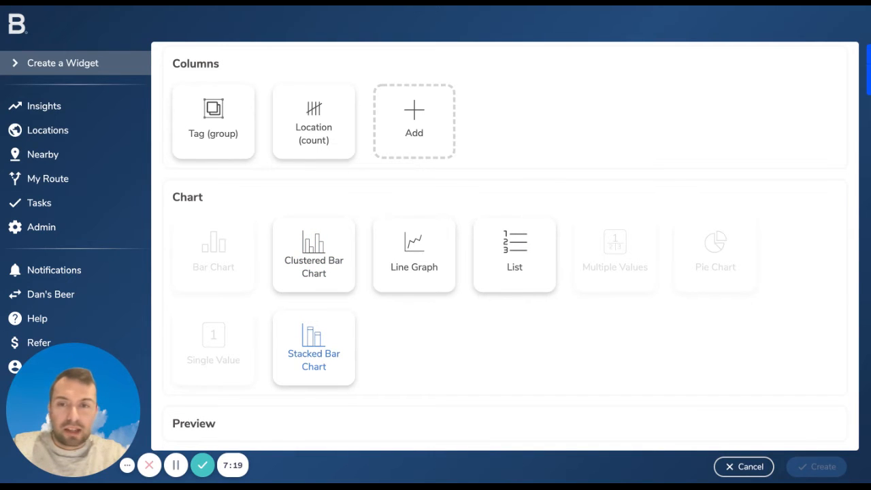
pyautogui.click(314, 349)
pyautogui.scroll(-3, 314, 348)
pyautogui.scroll(-2, 506, 245)
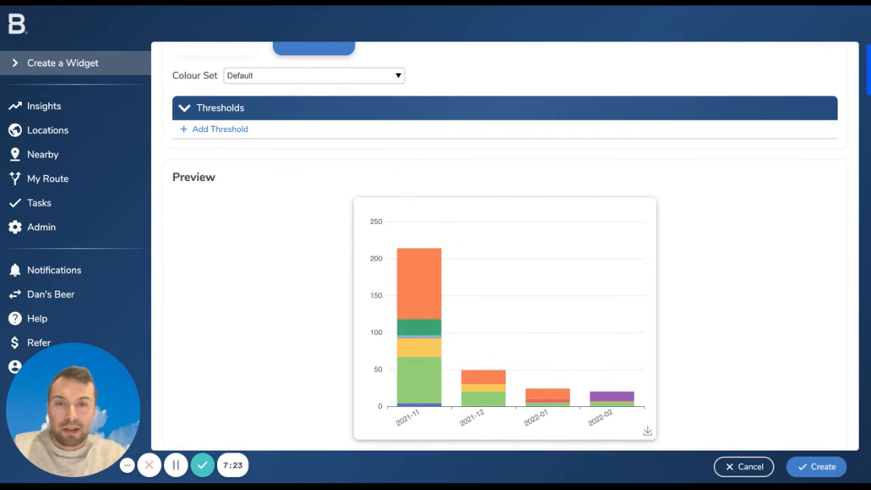
pyautogui.scroll(-1, 505, 272)
pyautogui.moveTo(410, 380)
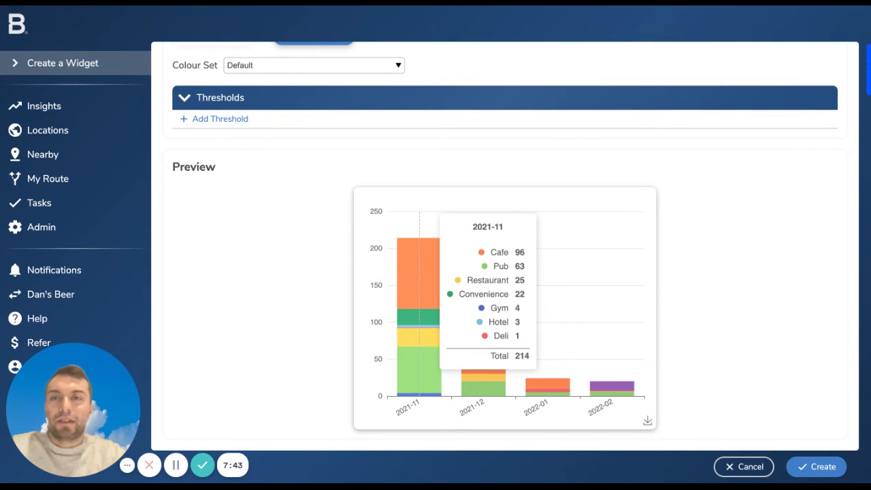
pyautogui.scroll(3, 232, 287)
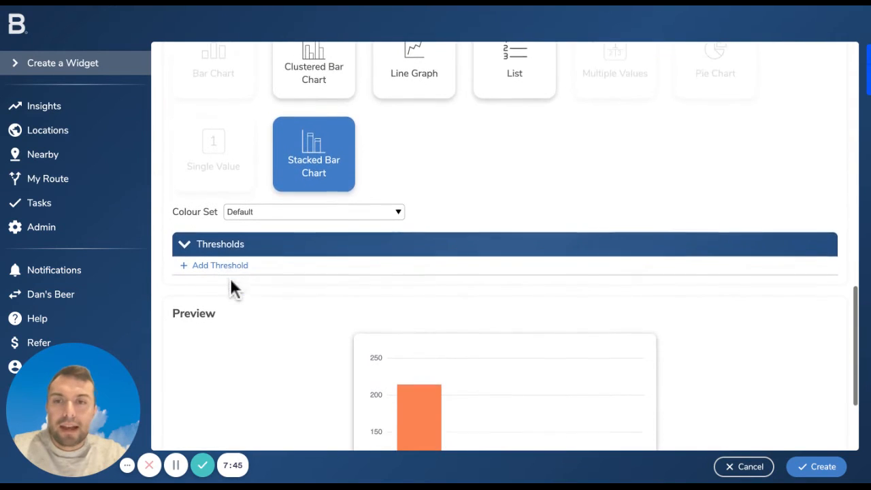
pyautogui.scroll(-1, 83, 286)
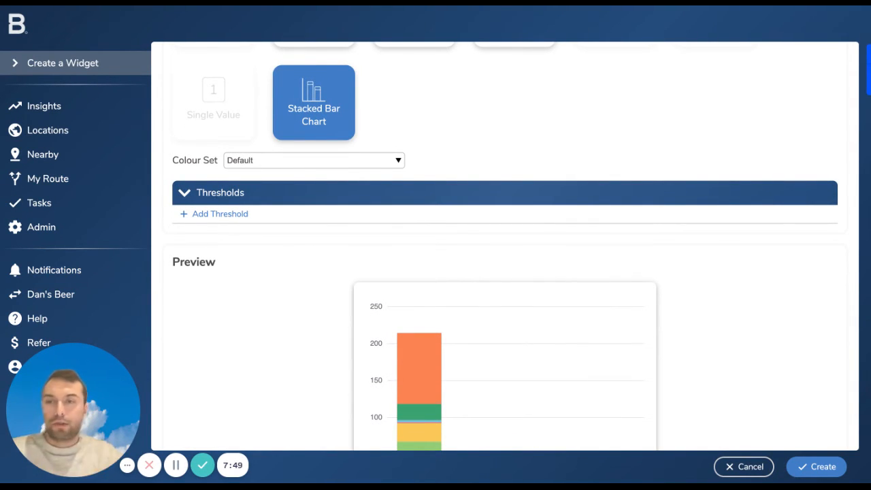
pyautogui.click(220, 213)
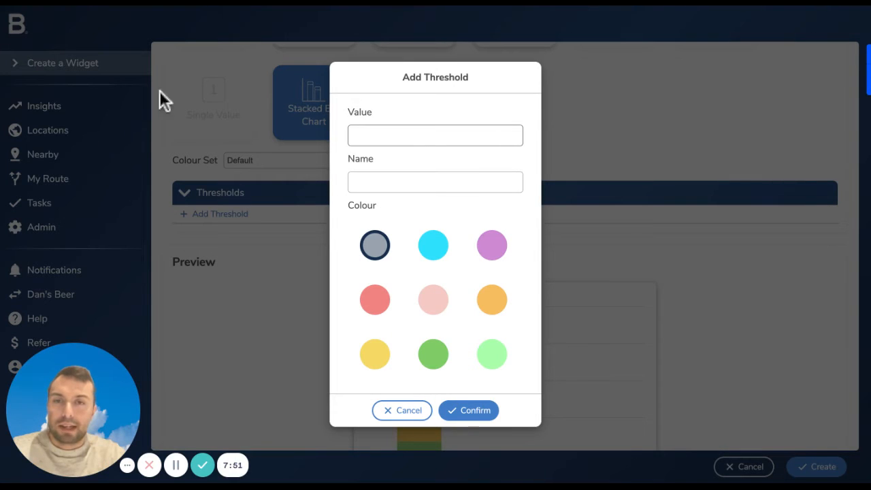
pyautogui.click(429, 135)
pyautogui.click(402, 410)
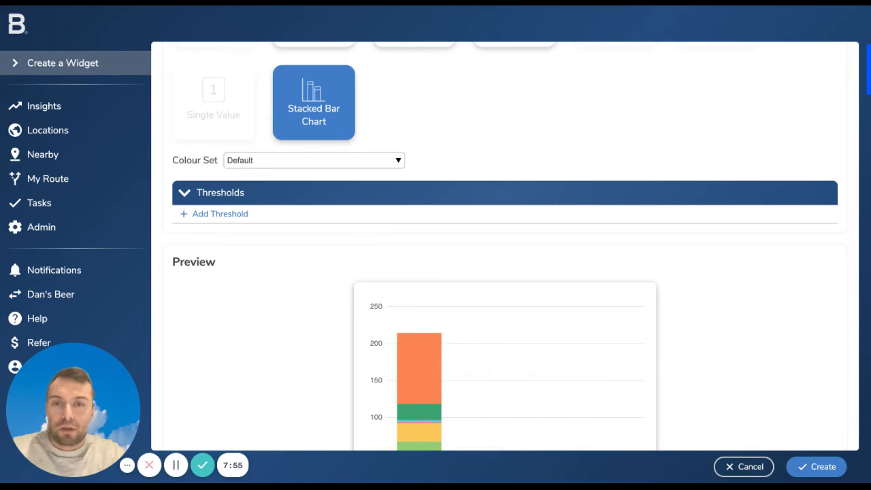
# Add a red threshold named High at value 200 to the stacked bar chart and check the preview
pyautogui.click(220, 214)
pyautogui.click(429, 136)
pyautogui.write('200')
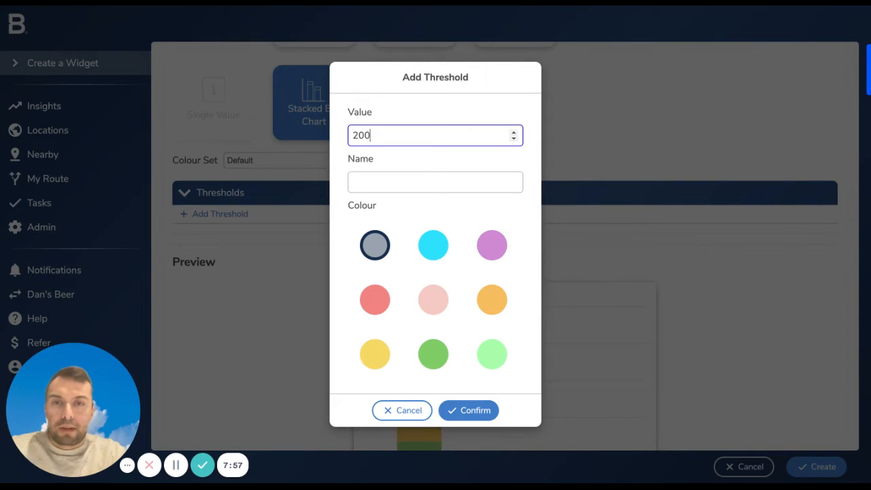
pyautogui.press('Tab')
pyautogui.write('High')
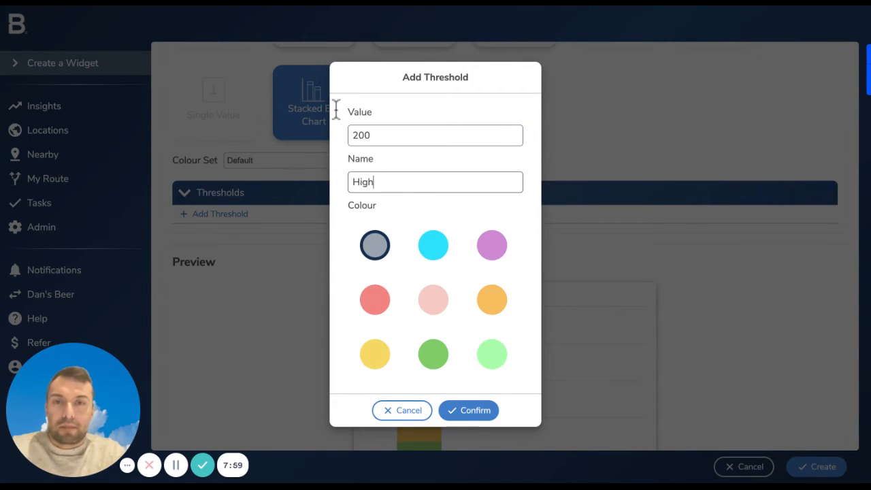
pyautogui.click(376, 300)
pyautogui.click(469, 410)
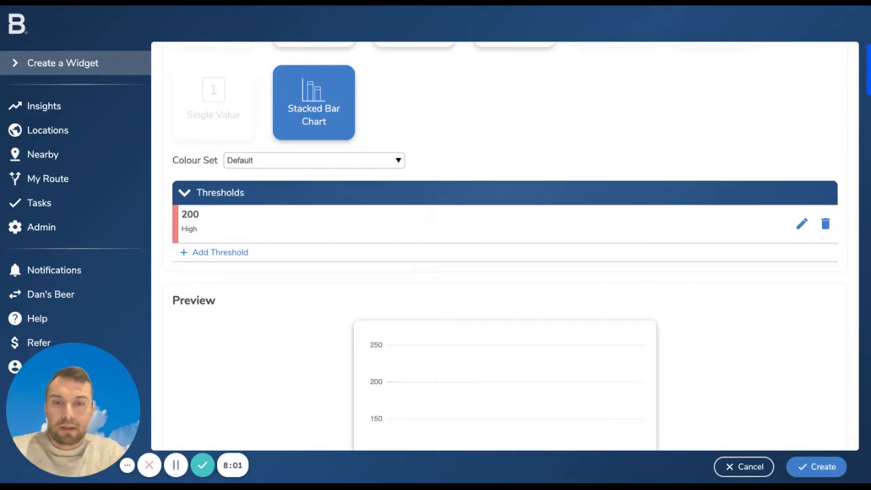
pyautogui.scroll(-3, 477, 395)
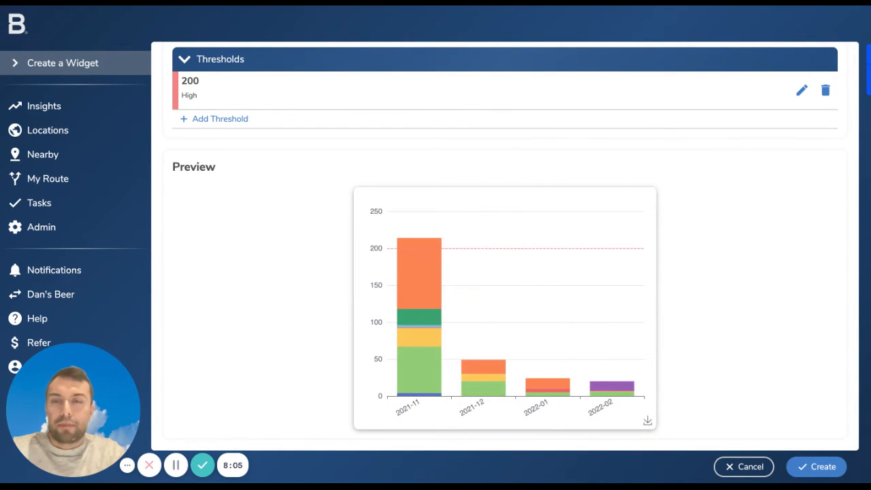
# Add a second threshold named Low at value 100 in dark green
pyautogui.scroll(1, 505, 245)
pyautogui.click(220, 131)
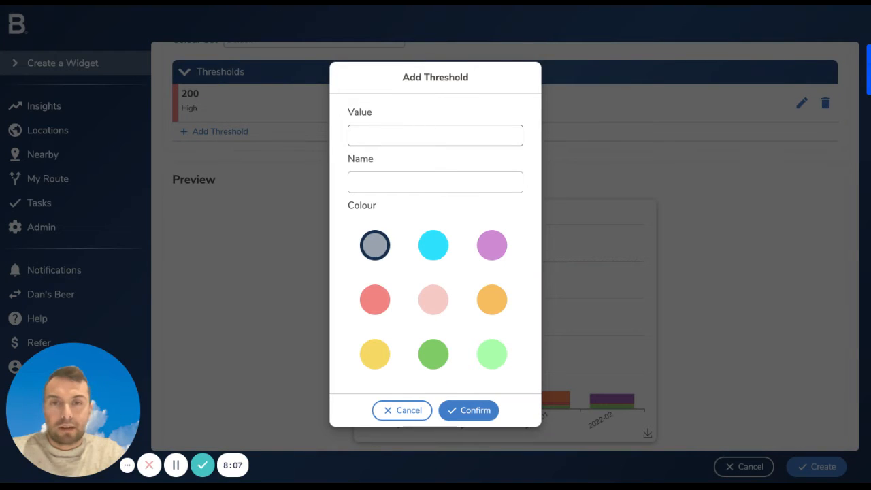
pyautogui.write('100')
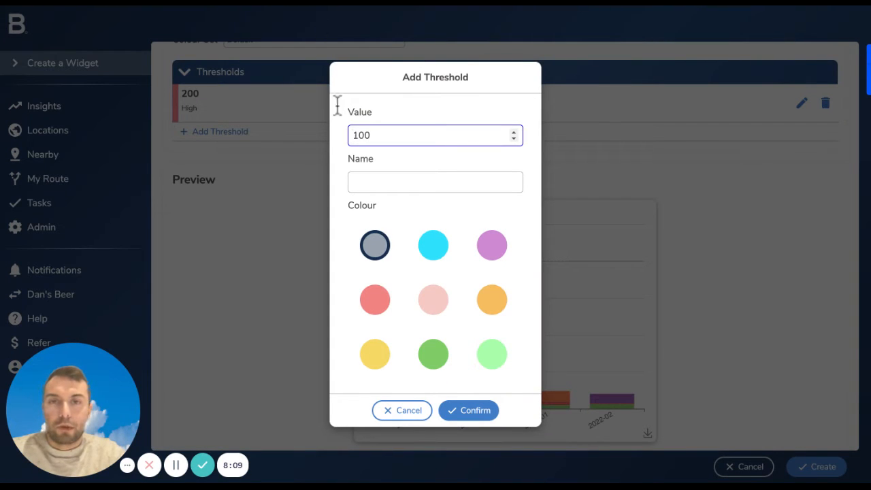
pyautogui.press('Tab')
pyautogui.write('Low')
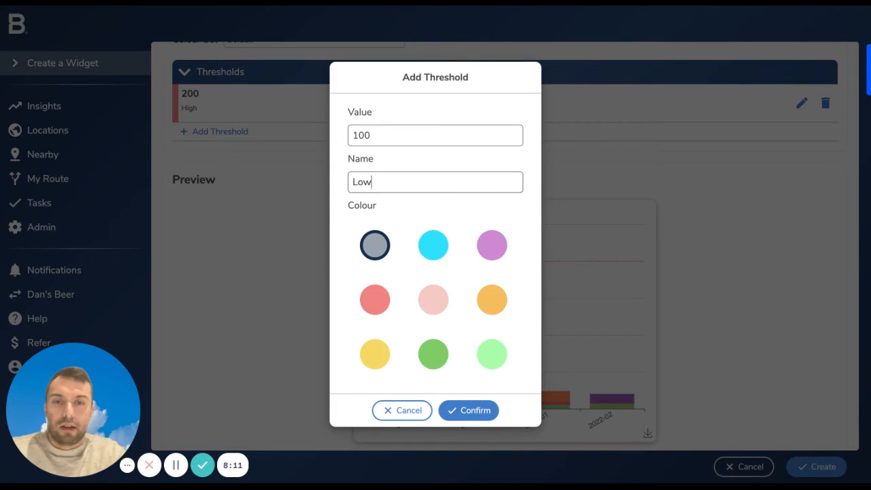
pyautogui.click(433, 355)
pyautogui.click(469, 411)
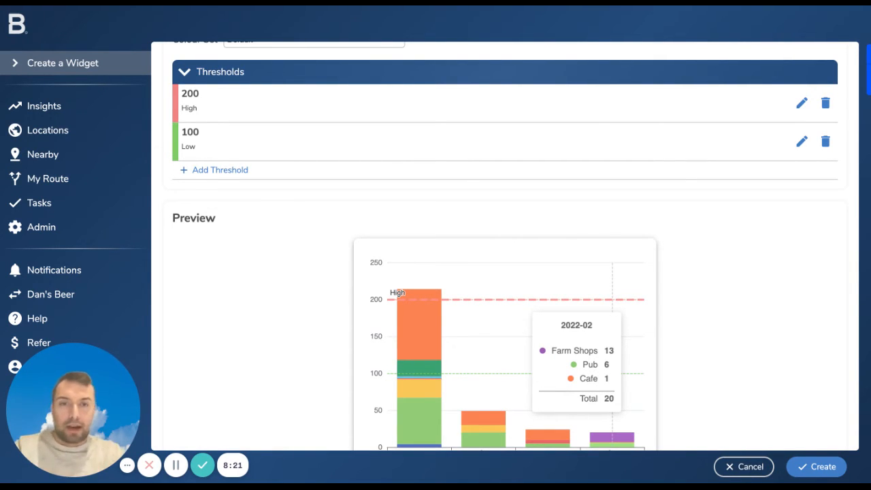
# Switch the chart from the Default colour set to another one and check the bars in the preview
pyautogui.scroll(3, 602, 260)
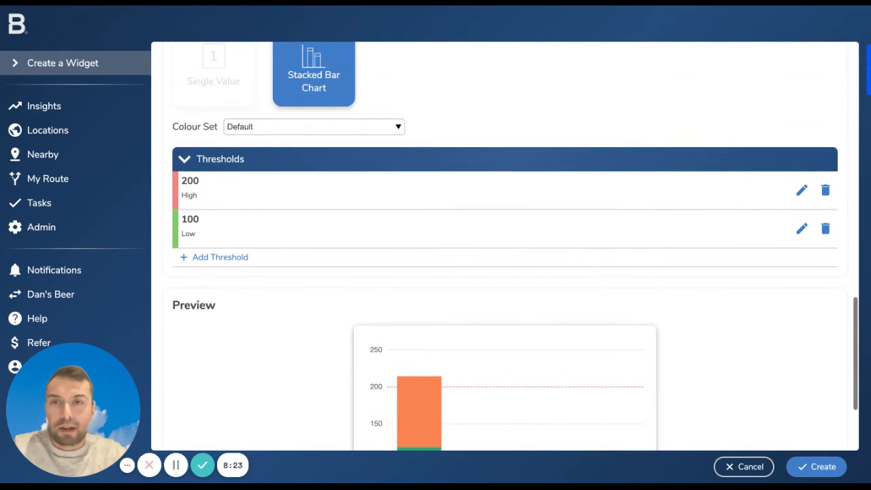
pyautogui.scroll(-1, 602, 260)
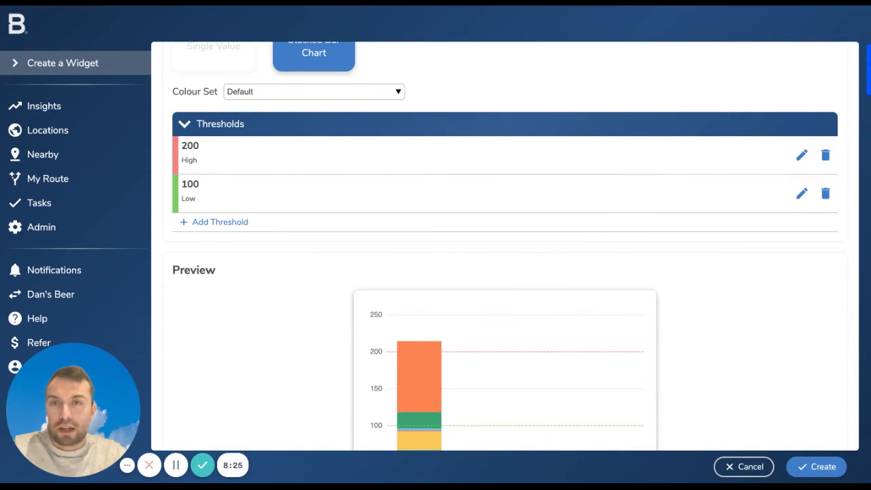
pyautogui.click(314, 92)
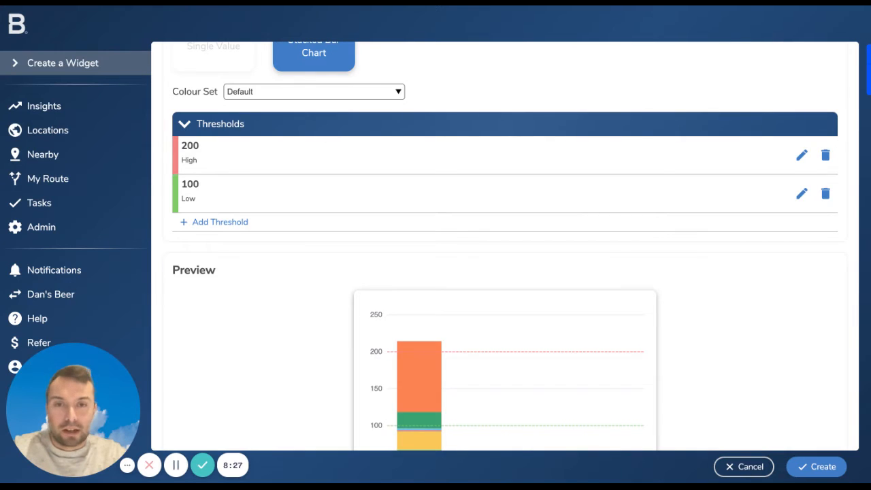
pyautogui.click(307, 105)
pyautogui.scroll(-3, 256, 472)
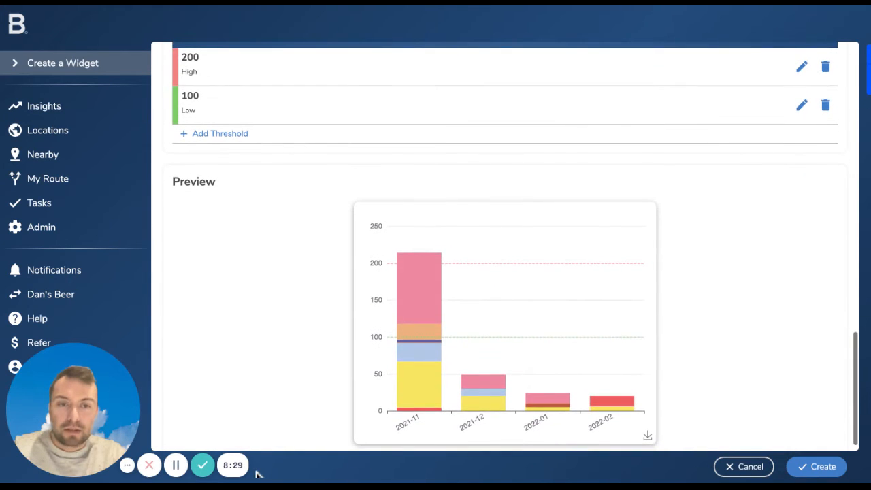
# Discard the Location Tag Activity widget and start a new one with Location Tags as its data source
pyautogui.scroll(10, 257, 474)
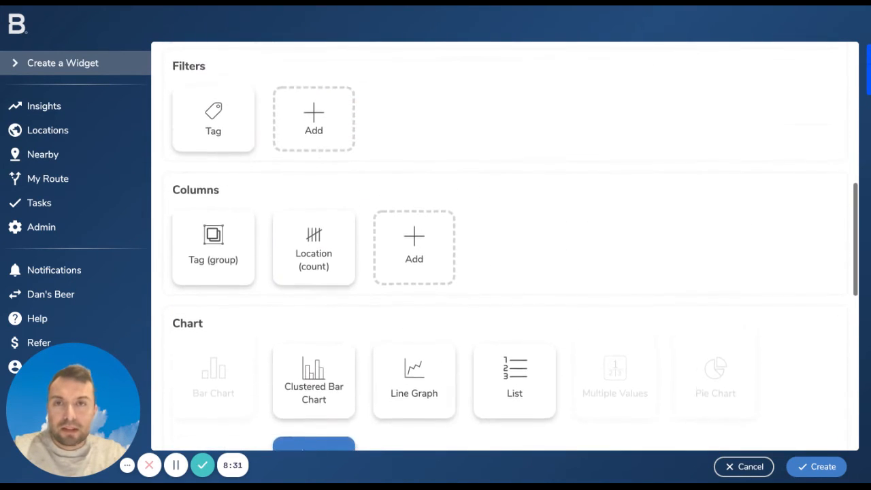
pyautogui.scroll(5, 157, 386)
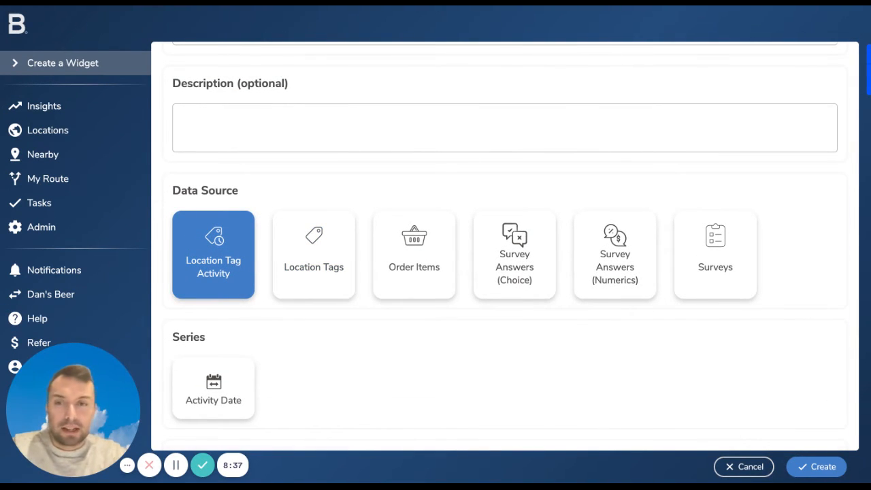
pyautogui.click(744, 468)
pyautogui.click(805, 467)
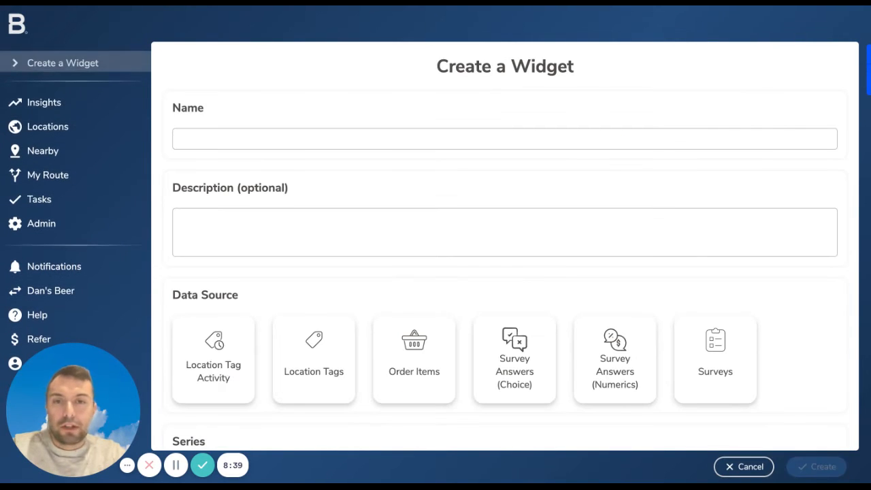
pyautogui.scroll(-1, 395, 448)
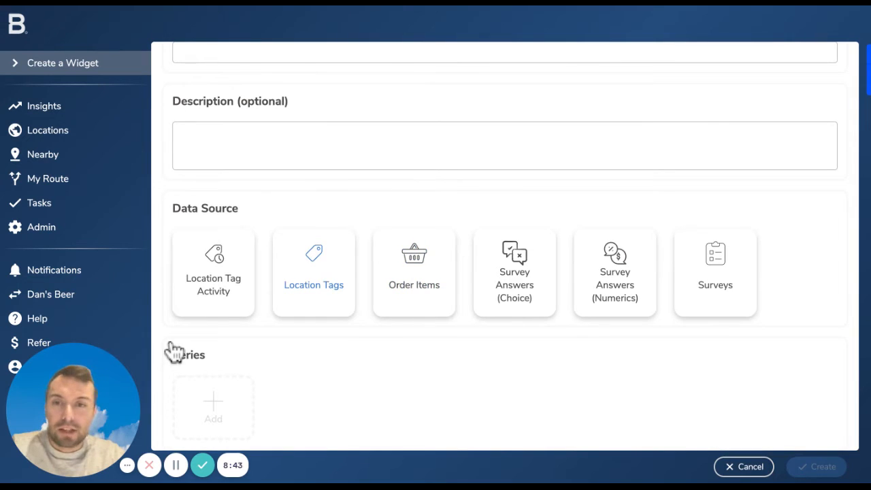
pyautogui.click(314, 273)
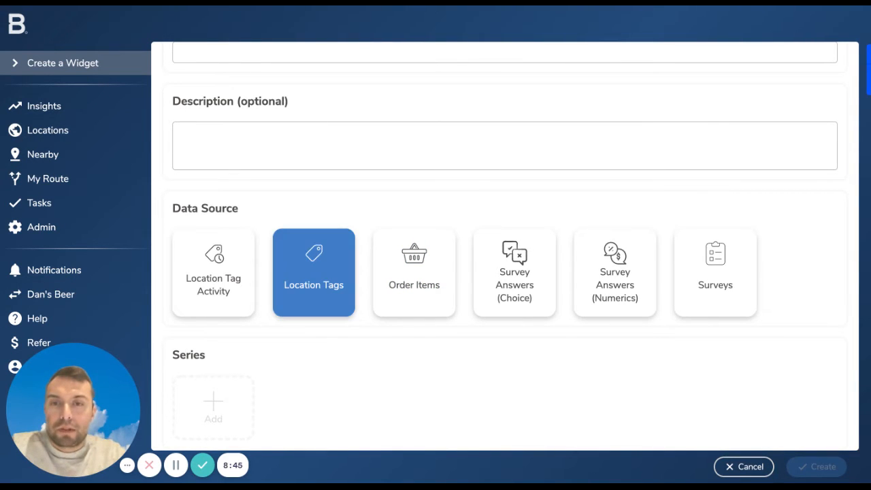
# Add a Tag filter to the Location Tags widget covering the Cafe, Convenience and Deli tags under Type
pyautogui.scroll(-1, 503, 272)
pyautogui.scroll(-1, 504, 272)
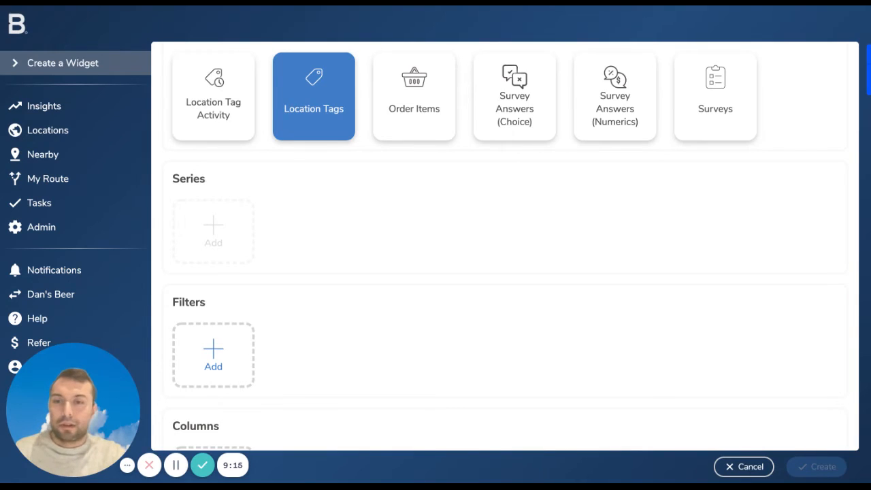
pyautogui.click(213, 355)
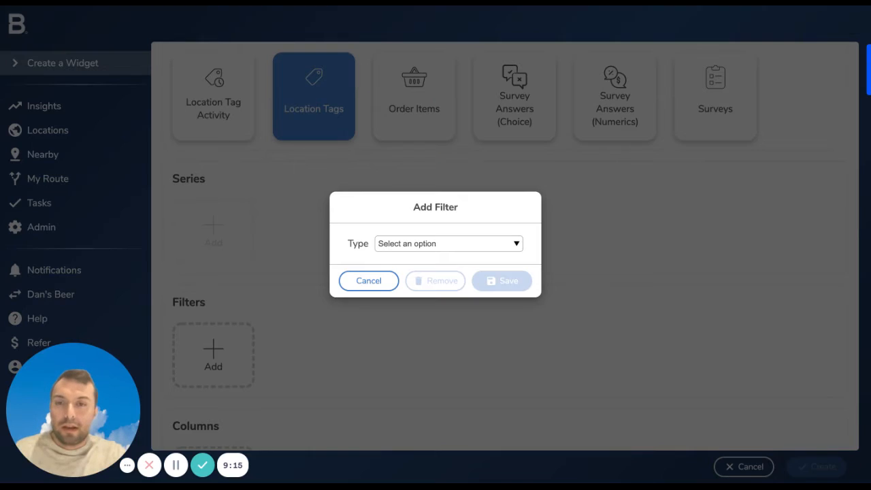
pyautogui.click(446, 241)
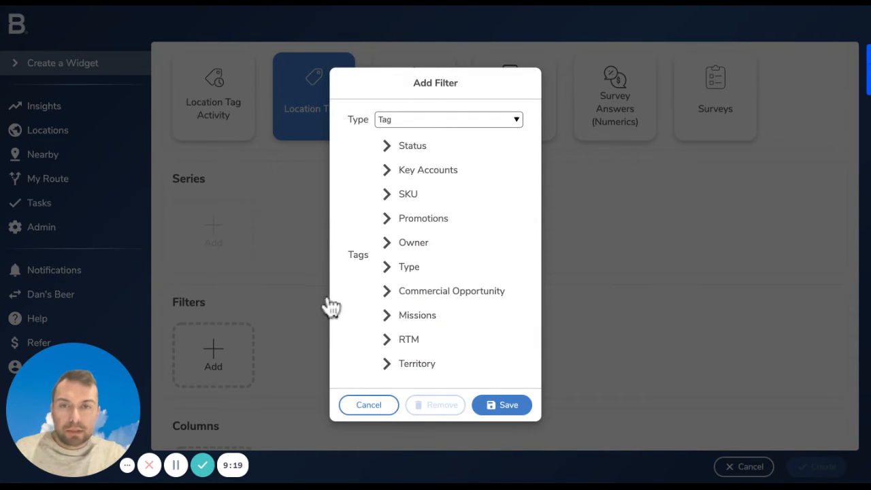
pyautogui.click(386, 266)
pyautogui.click(387, 254)
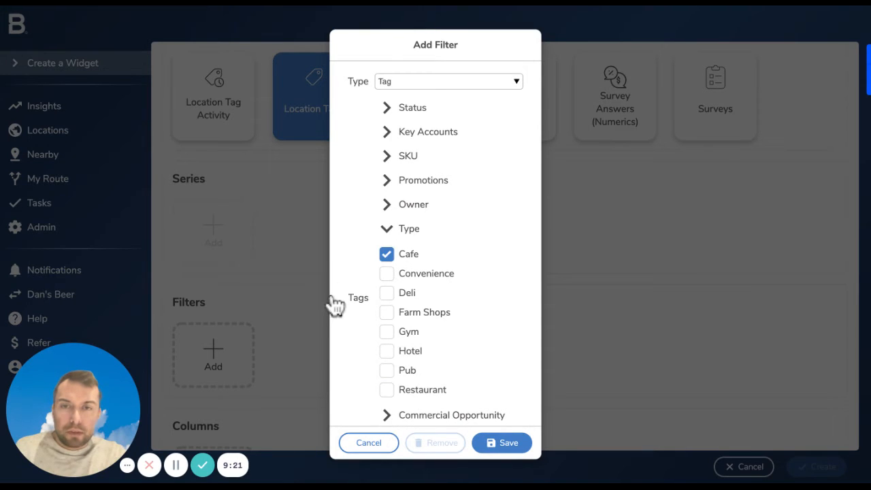
pyautogui.click(387, 274)
pyautogui.click(387, 293)
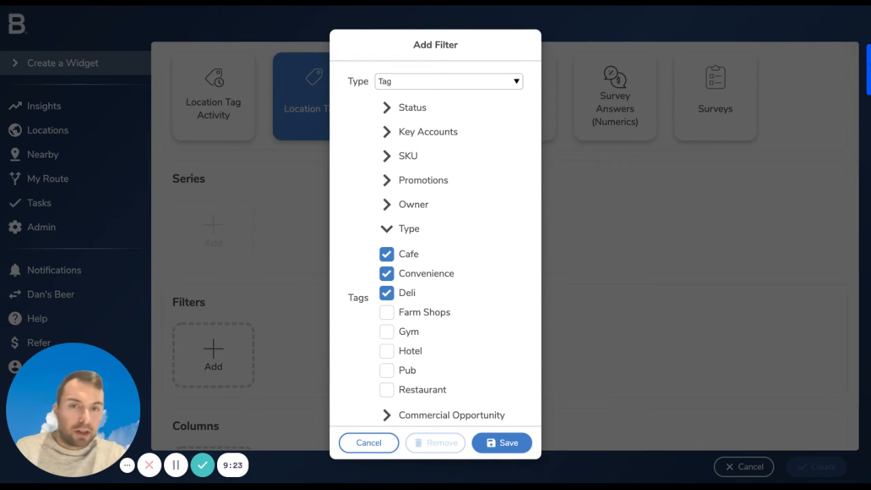
pyautogui.click(502, 442)
# Add a Tag column with group as its primary aggregate
pyautogui.scroll(-5, 501, 435)
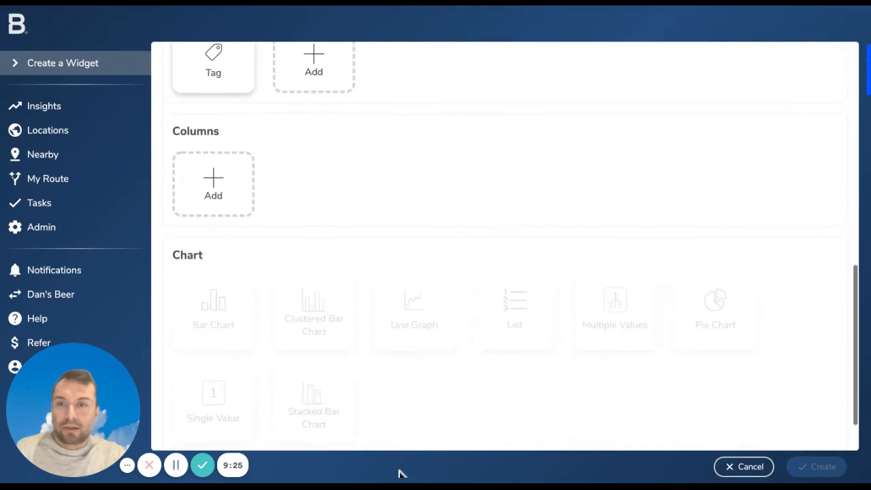
pyautogui.click(214, 129)
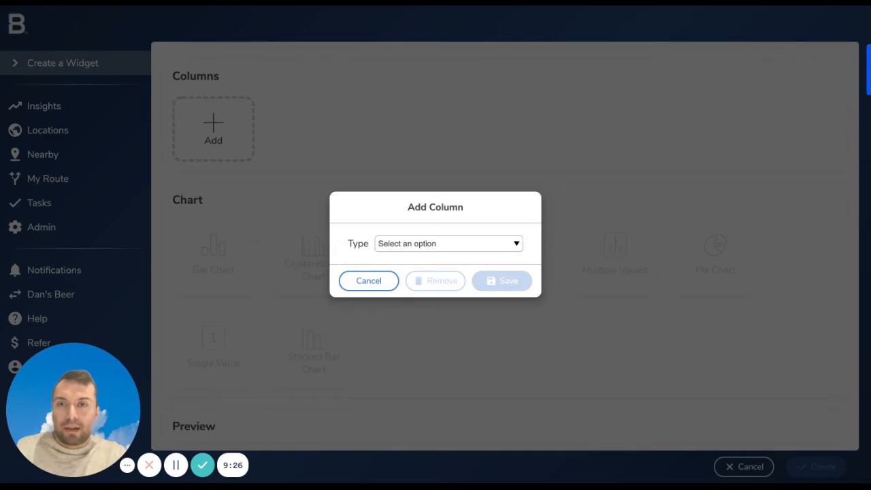
pyautogui.click(375, 244)
pyautogui.click(520, 247)
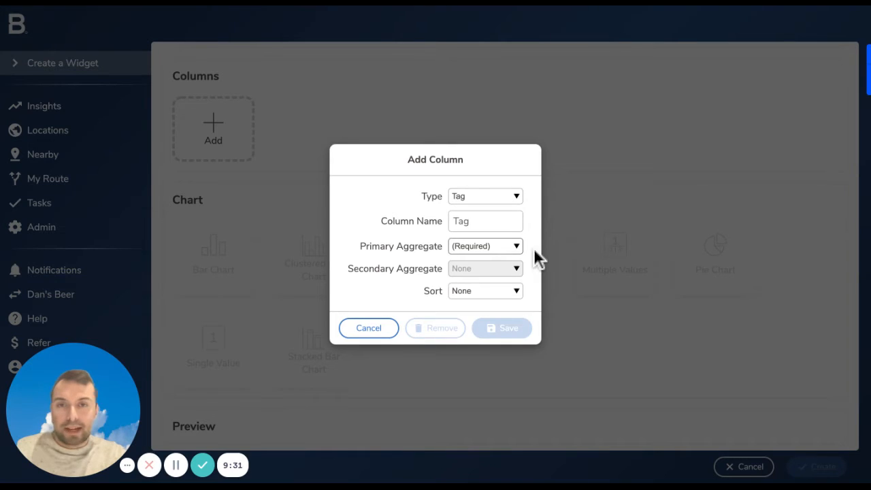
pyautogui.click(492, 257)
pyautogui.click(504, 329)
# Add a Location column with count as its primary aggregate
pyautogui.click(327, 130)
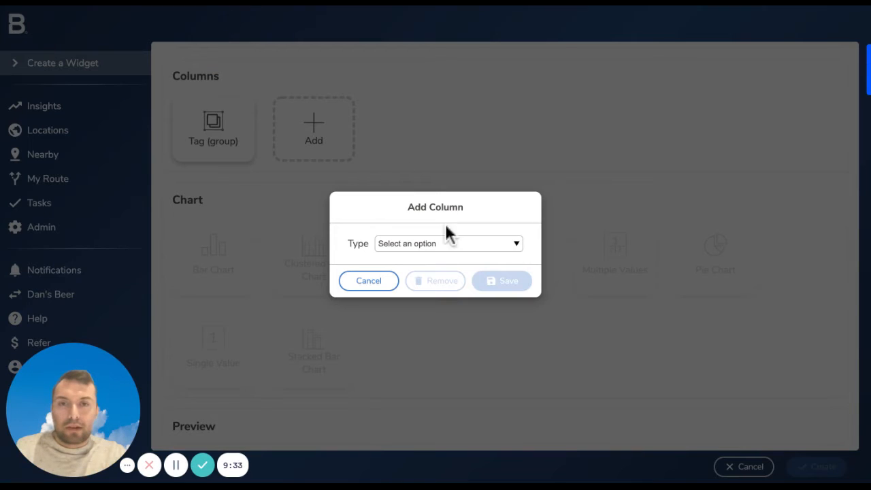
pyautogui.click(452, 244)
pyautogui.click(450, 202)
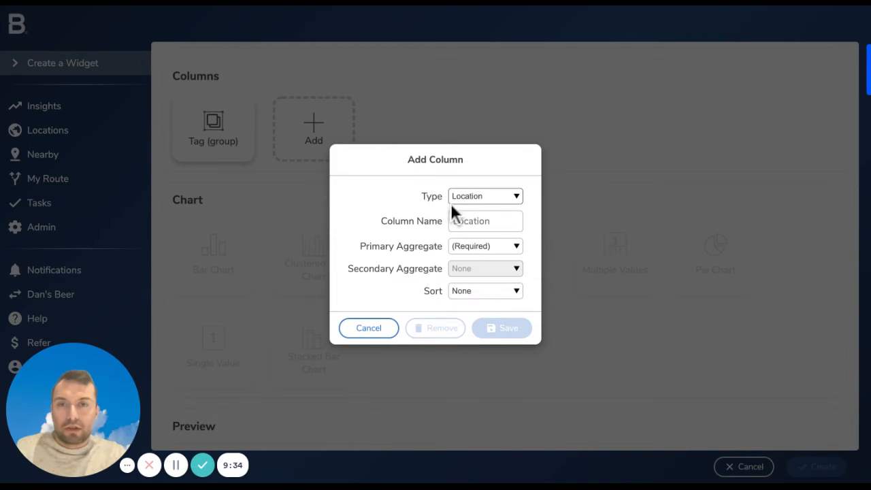
pyautogui.click(519, 248)
pyautogui.click(512, 262)
pyautogui.click(504, 329)
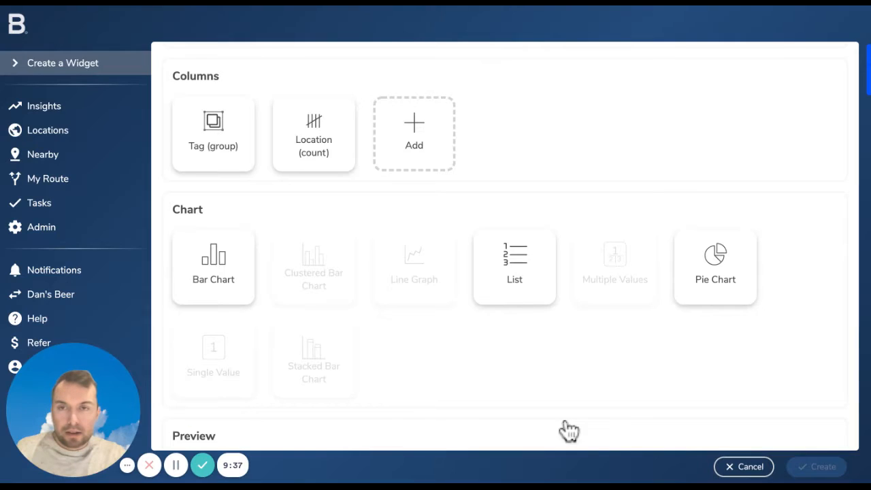
# Display the widget data as a bar chart and inspect the Deli and Convenience bars in the preview
pyautogui.scroll(-1, 170, 371)
pyautogui.click(213, 252)
pyautogui.scroll(-5, 781, 395)
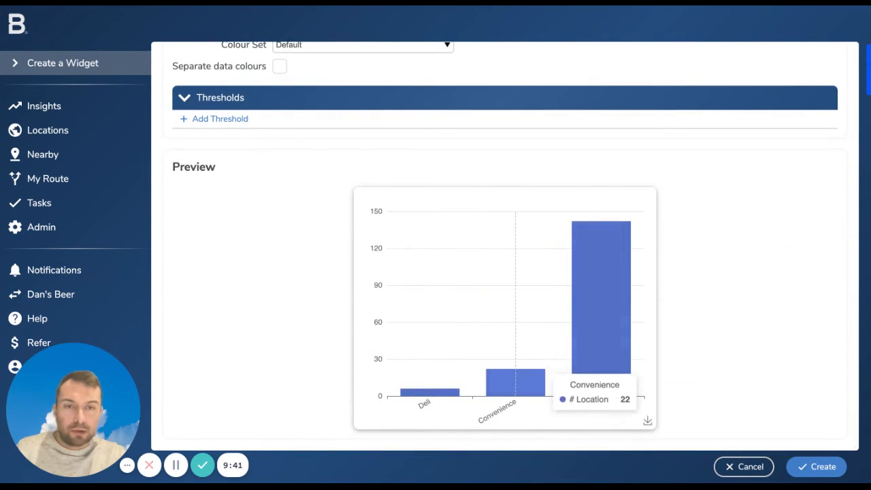
pyautogui.moveTo(446, 361)
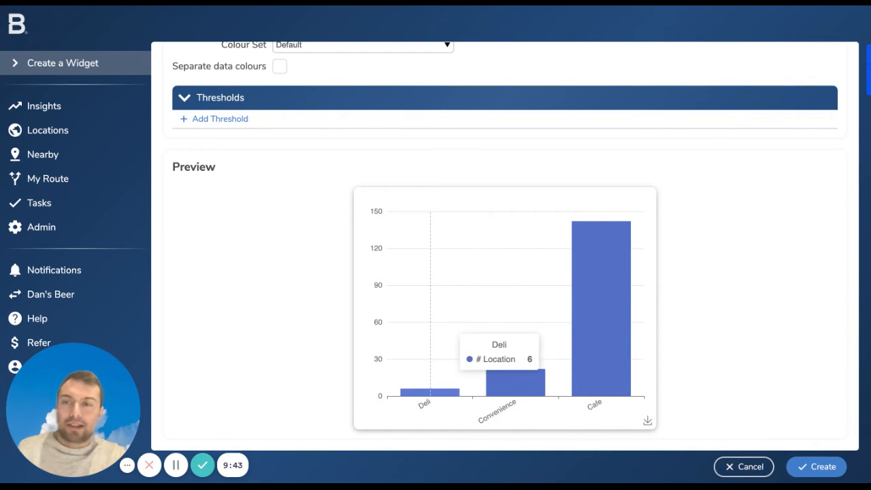
pyautogui.moveTo(524, 408)
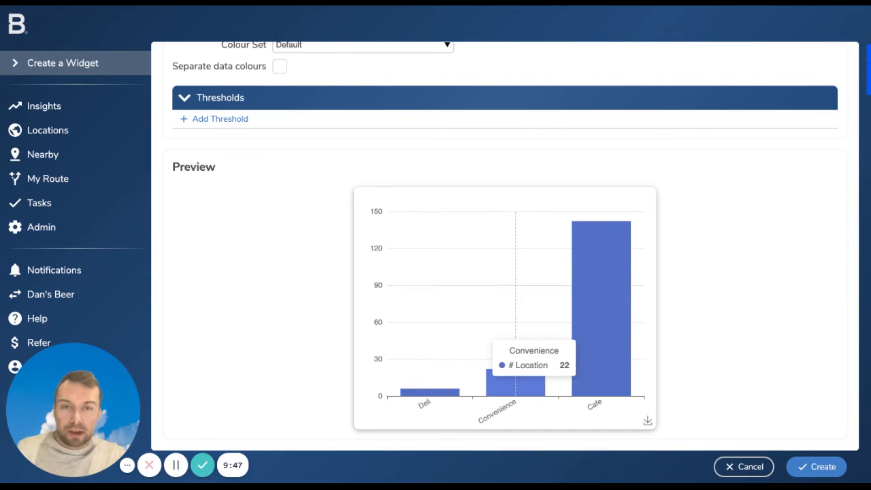
pyautogui.moveTo(443, 393)
# Switch the widget to a pie chart and check its slices in the preview
pyautogui.scroll(3, 763, 136)
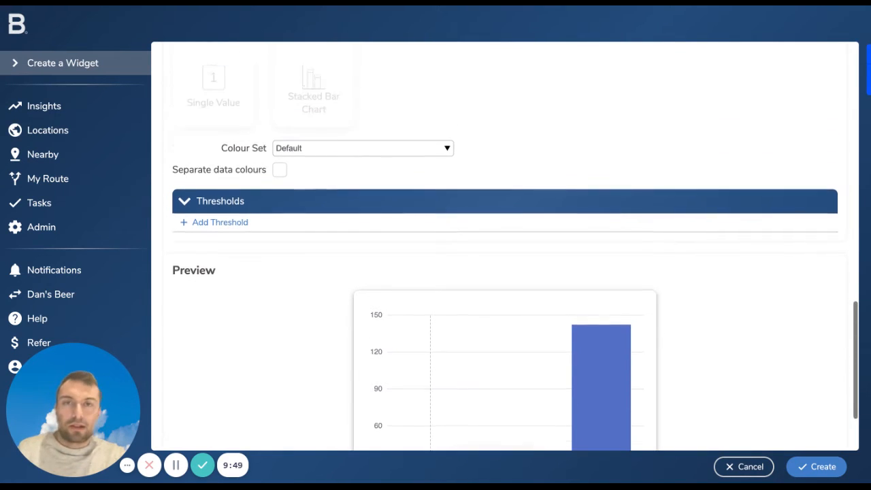
pyautogui.click(715, 88)
pyautogui.scroll(-2, 799, 268)
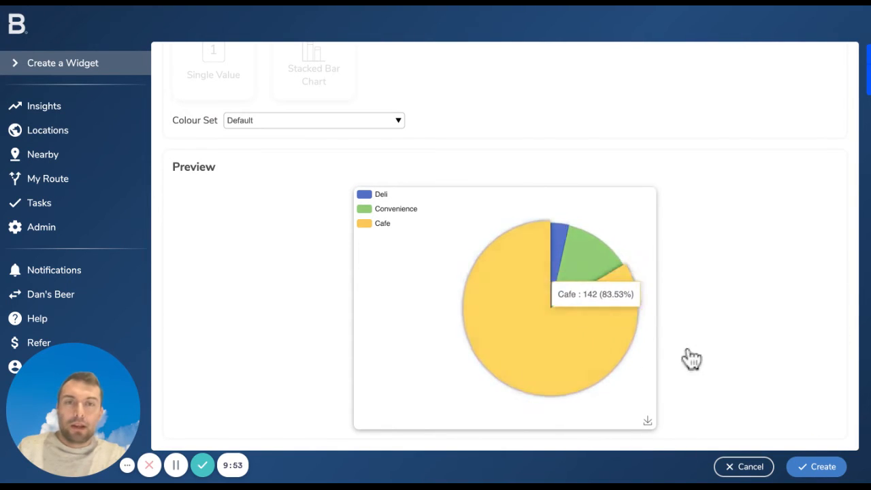
# Discard the Location Tags widget and start a new one with Order Items as its data source
pyautogui.scroll(4, 775, 318)
pyautogui.scroll(7, 773, 318)
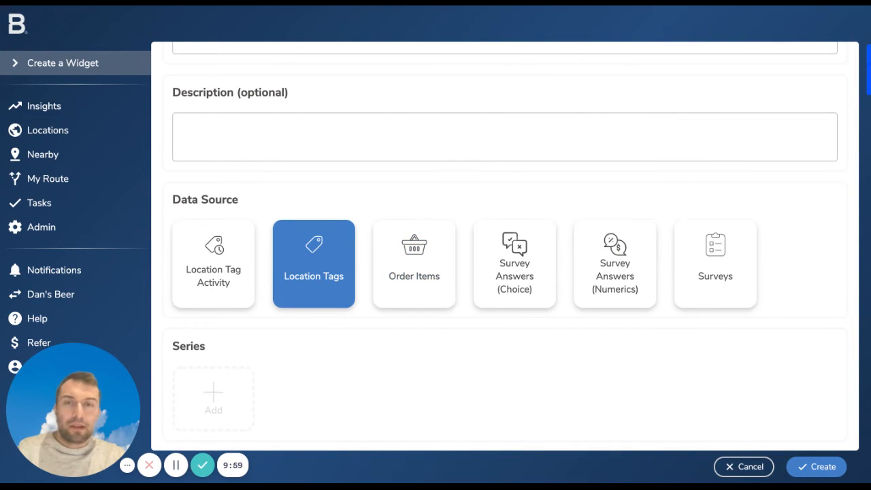
pyautogui.click(744, 467)
pyautogui.click(805, 467)
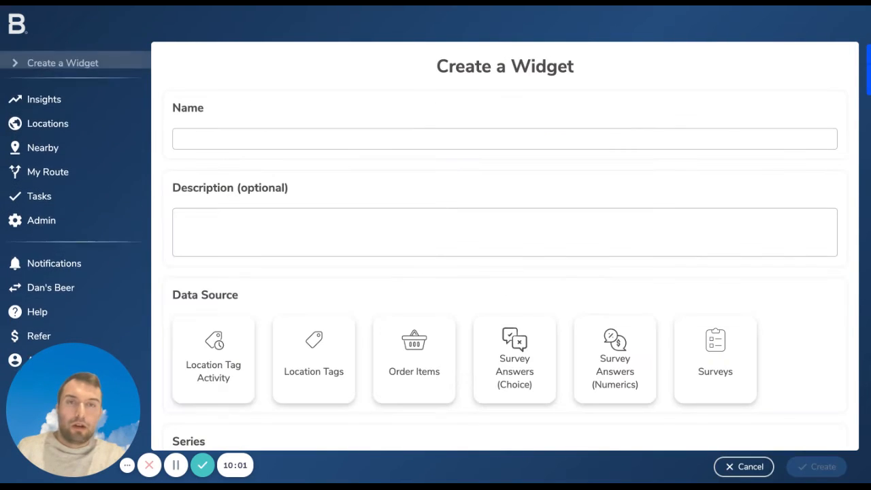
pyautogui.scroll(-1, 487, 415)
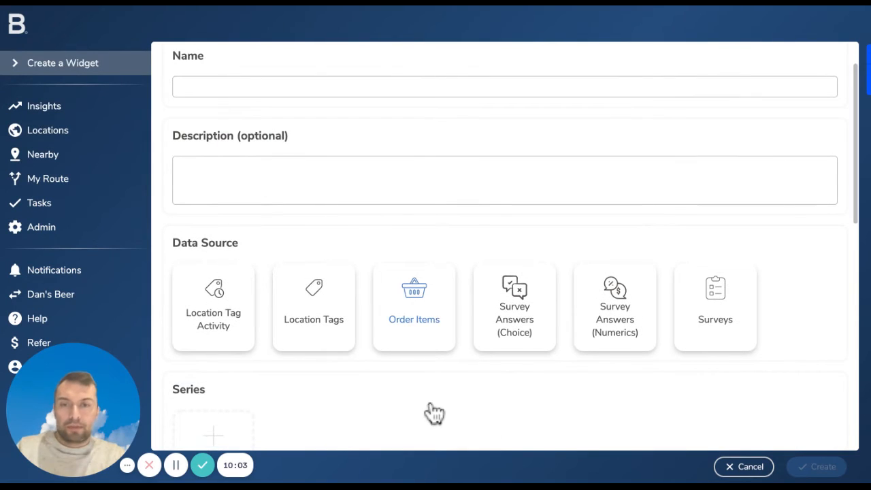
pyautogui.click(426, 340)
# Add an Activity Date series with a Month interval, starting at the beginning of month and going back 6 times
pyautogui.scroll(-1, 431, 407)
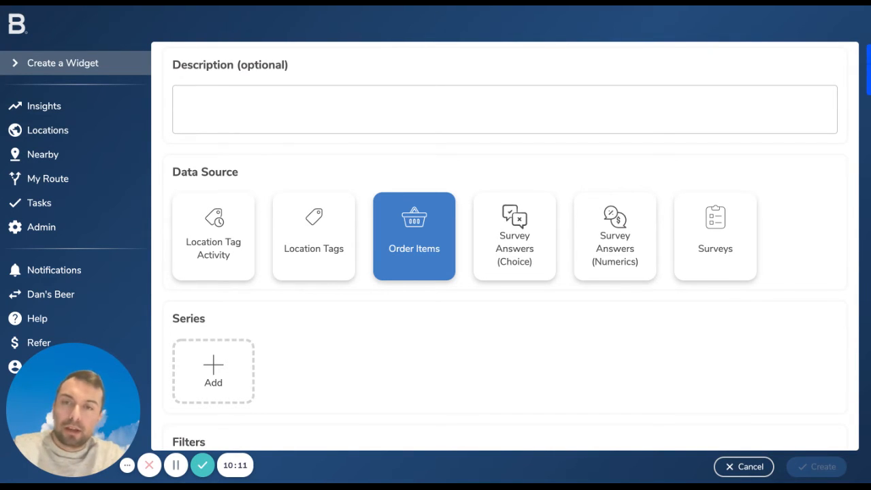
pyautogui.scroll(-2, 510, 252)
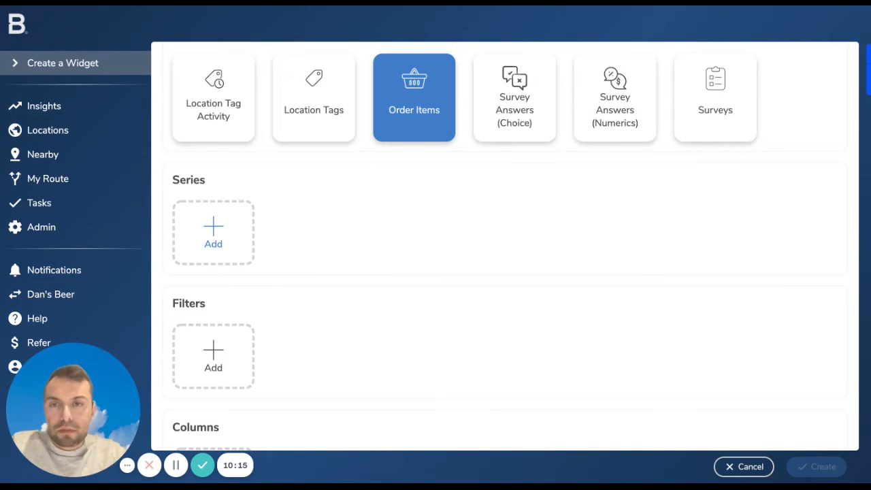
pyautogui.click(213, 239)
pyautogui.click(384, 242)
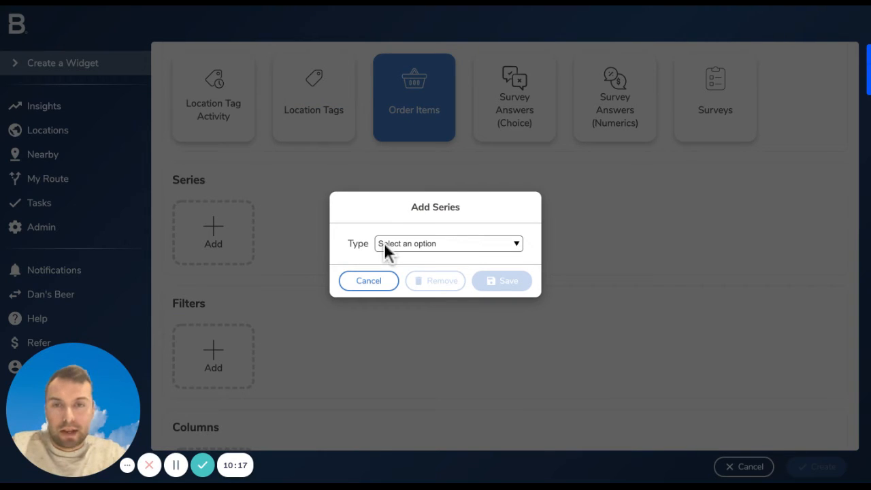
pyautogui.click(395, 270)
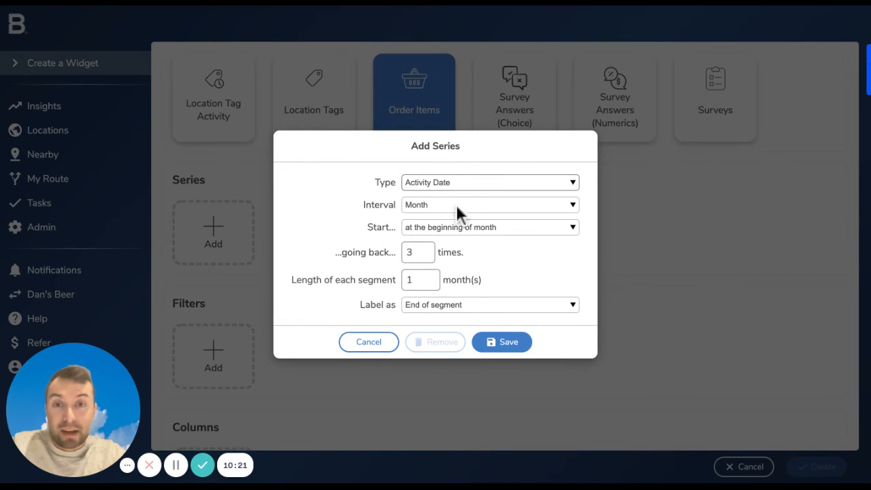
pyautogui.doubleClick(414, 244)
pyautogui.write('6')
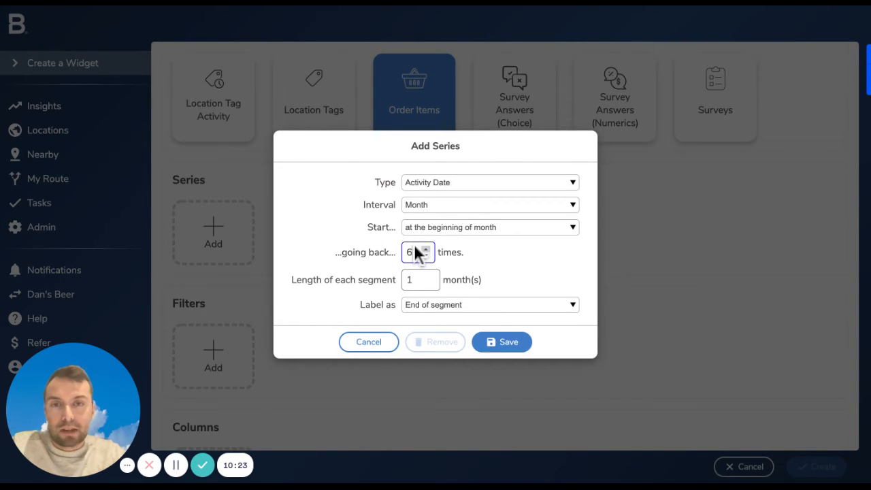
pyautogui.click(573, 223)
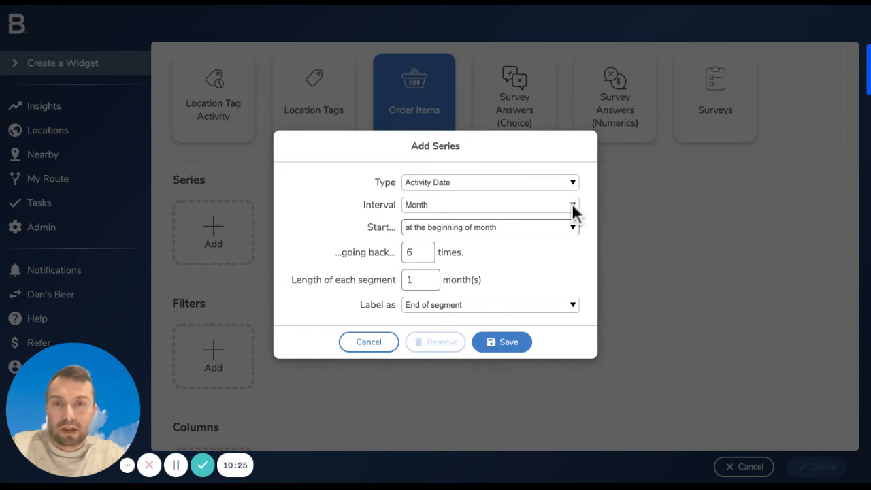
pyautogui.click(572, 205)
pyautogui.click(591, 463)
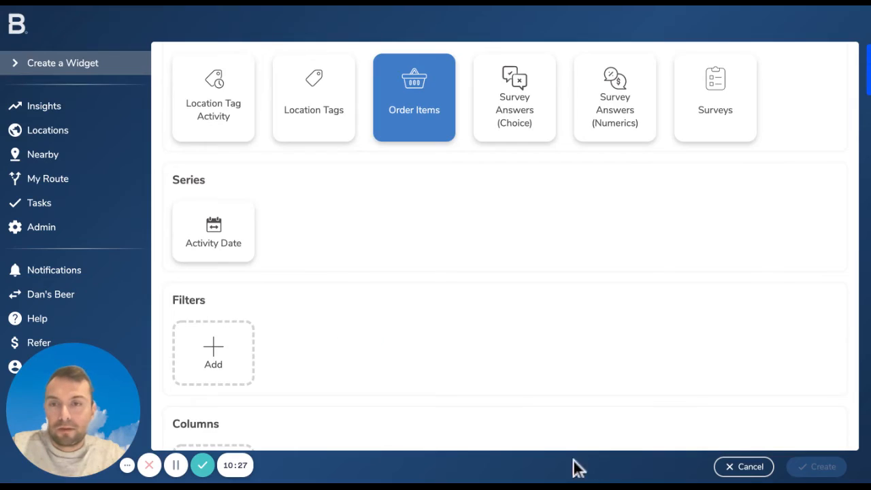
# Add a User filter in the mode for any of these users, with only the first listed user selected
pyautogui.scroll(-2, 297, 443)
pyautogui.click(213, 221)
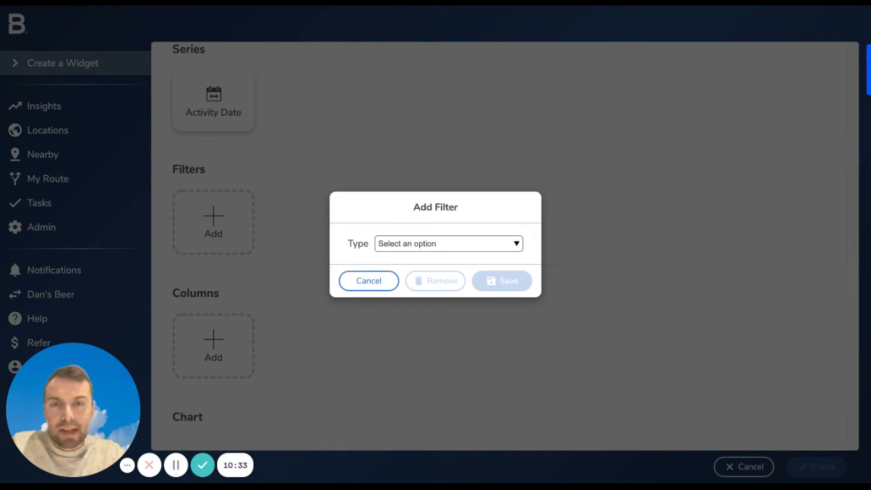
pyautogui.click(362, 377)
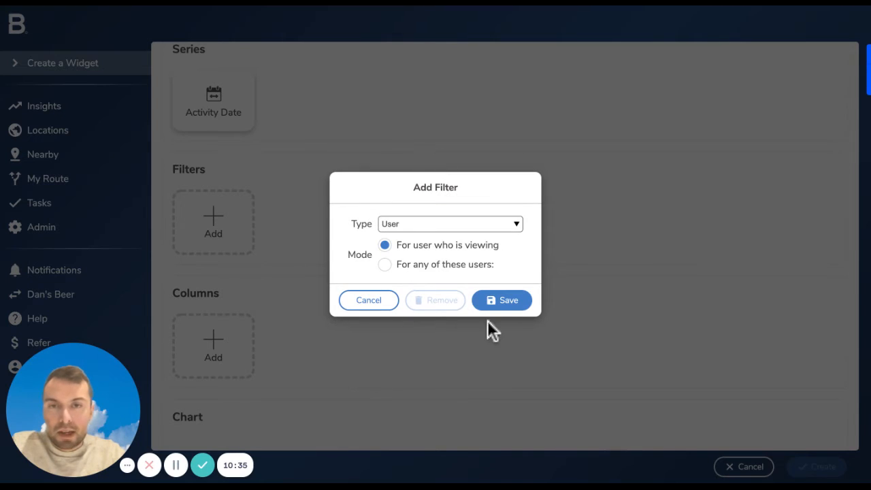
pyautogui.click(385, 265)
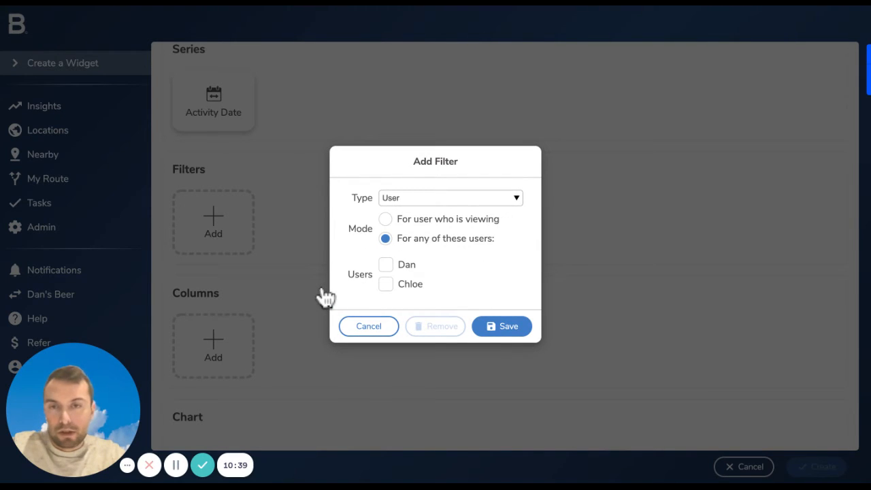
pyautogui.click(386, 265)
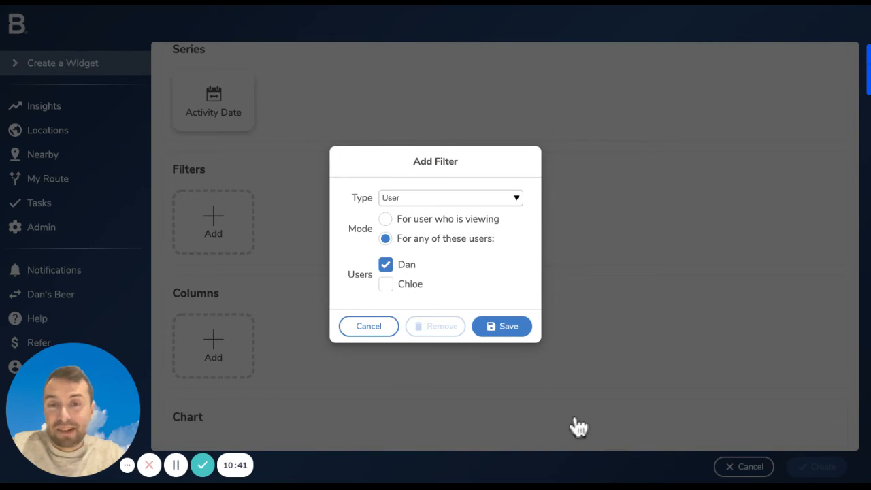
pyautogui.click(502, 326)
# Save the User filter and add a Product column with Group by as its primary aggregate
pyautogui.scroll(-2, 53, 304)
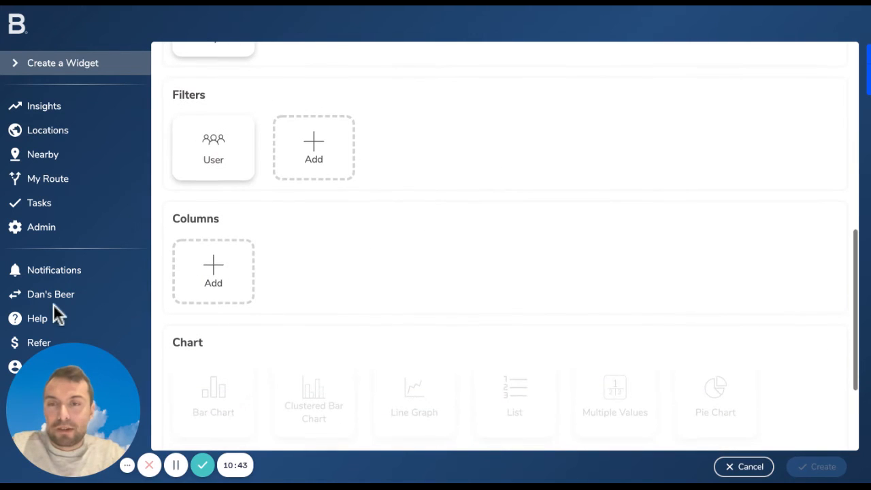
pyautogui.click(213, 271)
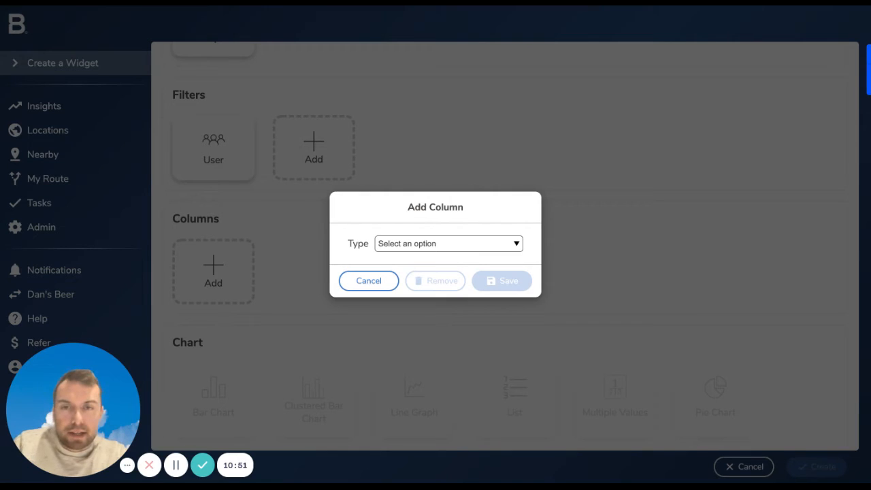
pyautogui.click(398, 470)
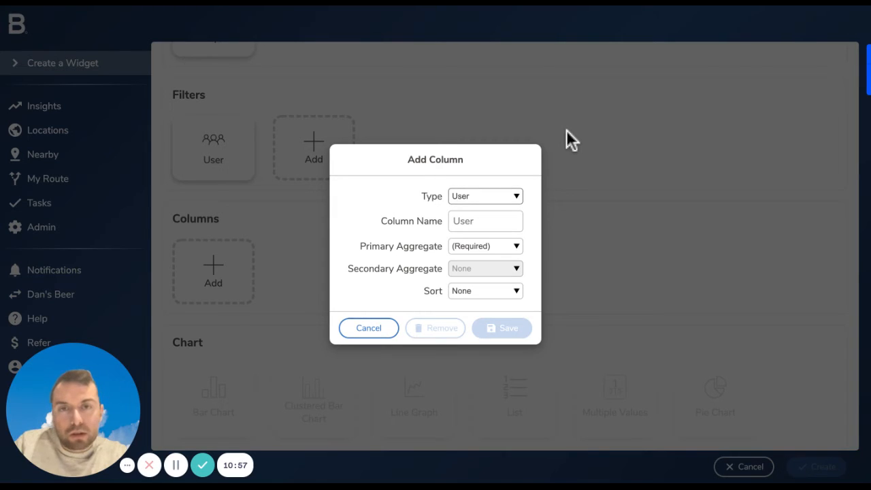
pyautogui.click(545, 212)
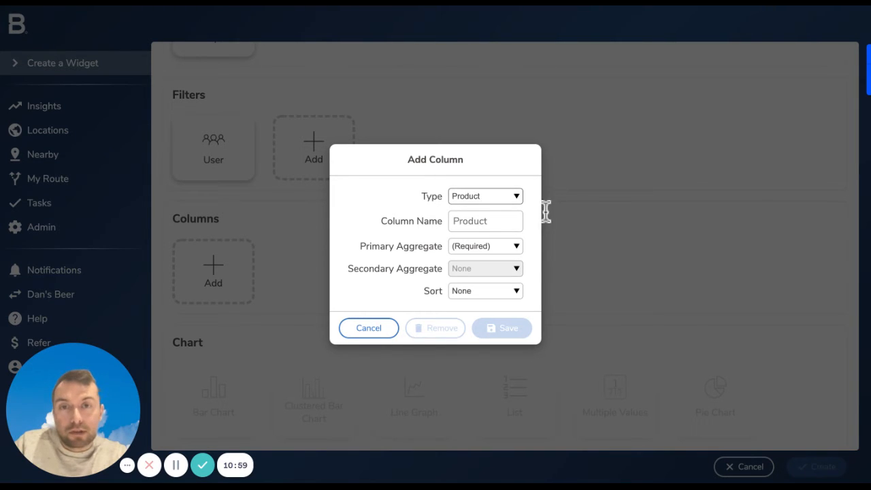
pyautogui.click(523, 247)
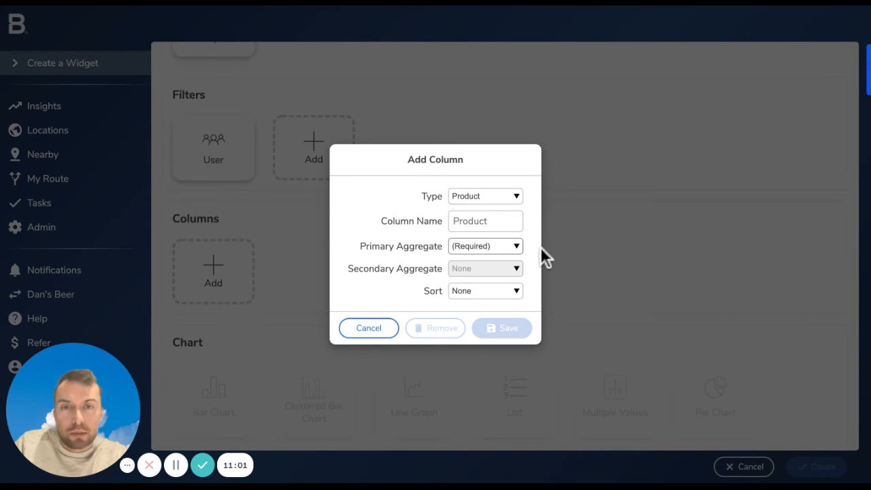
pyautogui.click(542, 262)
pyautogui.click(502, 328)
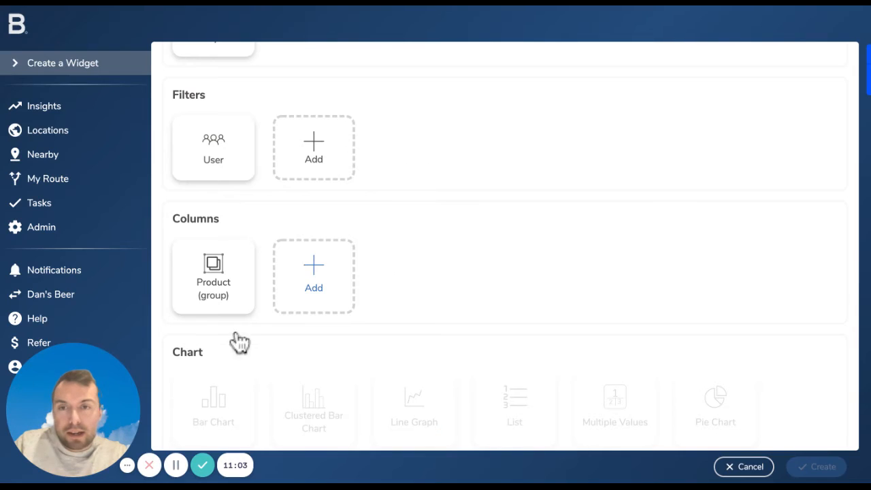
# Add a Location column with Count unique as its primary aggregate
pyautogui.click(314, 277)
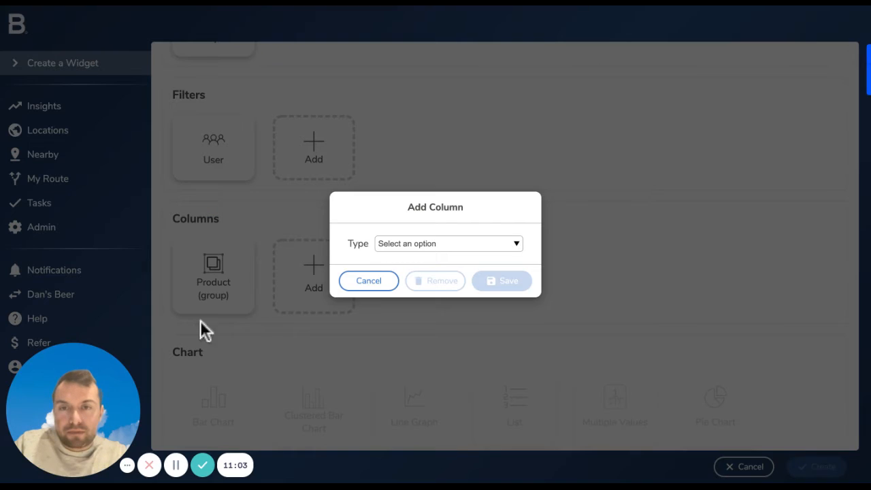
pyautogui.click(473, 244)
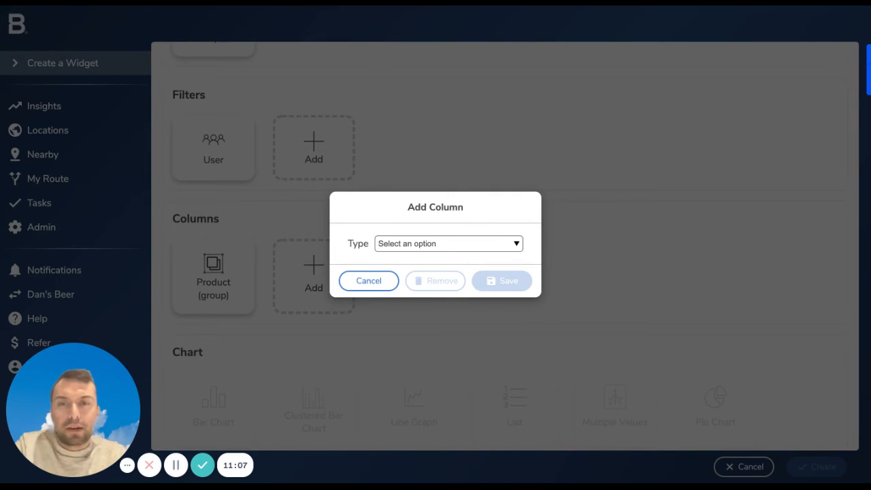
pyautogui.click(447, 346)
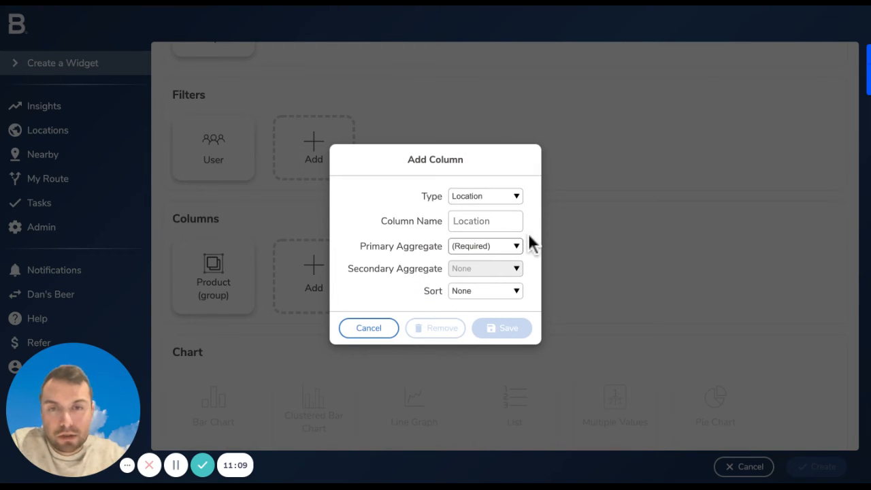
pyautogui.click(486, 246)
pyautogui.click(480, 271)
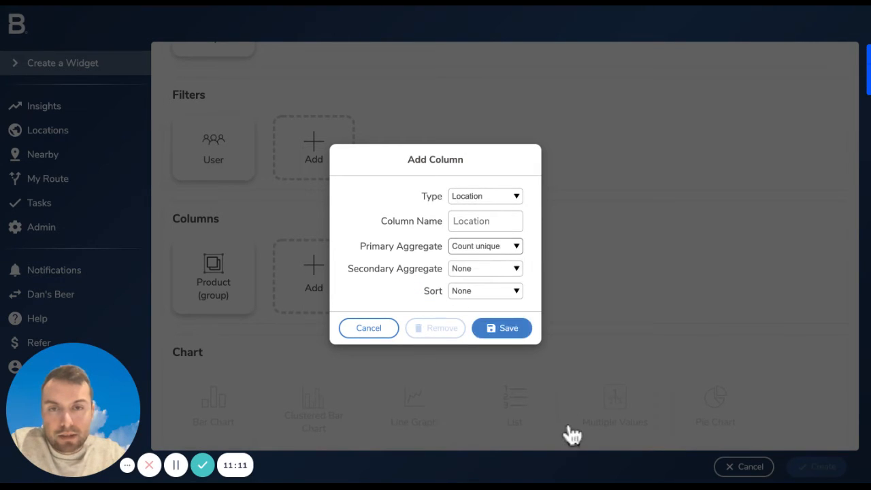
pyautogui.click(502, 328)
# Display the order widget as a line graph and check the monthly values per product in the preview
pyautogui.scroll(-3, 573, 436)
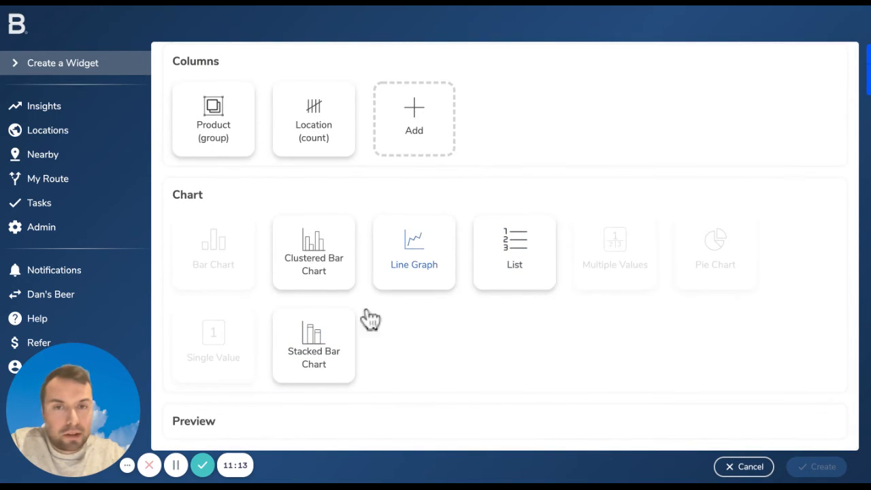
pyautogui.click(417, 300)
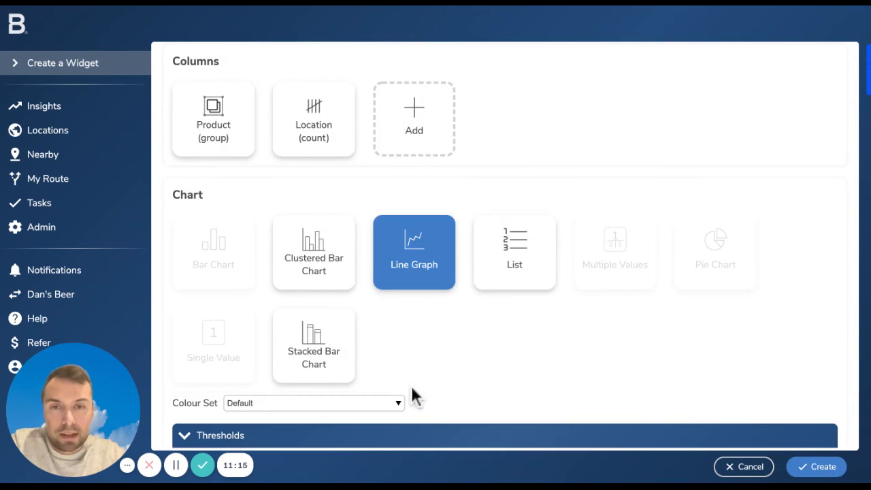
pyautogui.scroll(-4, 412, 395)
pyautogui.scroll(-3, 401, 438)
pyautogui.moveTo(412, 361)
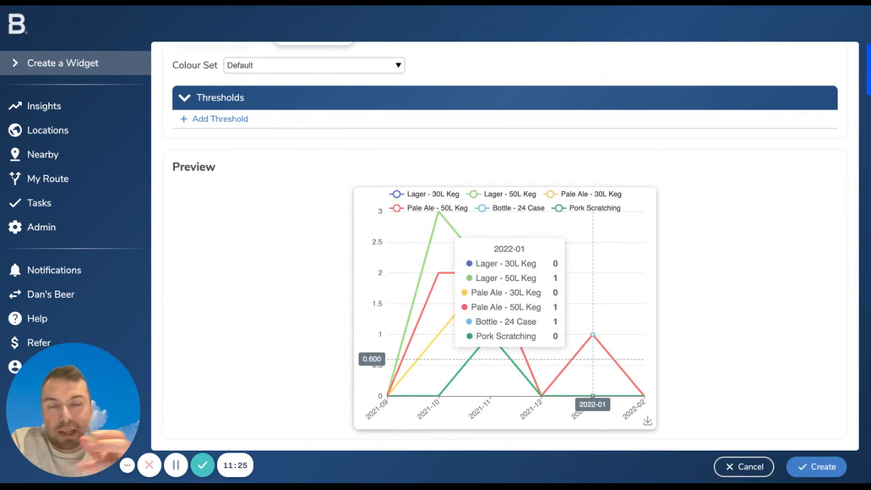
# Switch the order widget to a stacked bar chart and check the product breakdown per month in the preview
pyautogui.scroll(1, 449, 365)
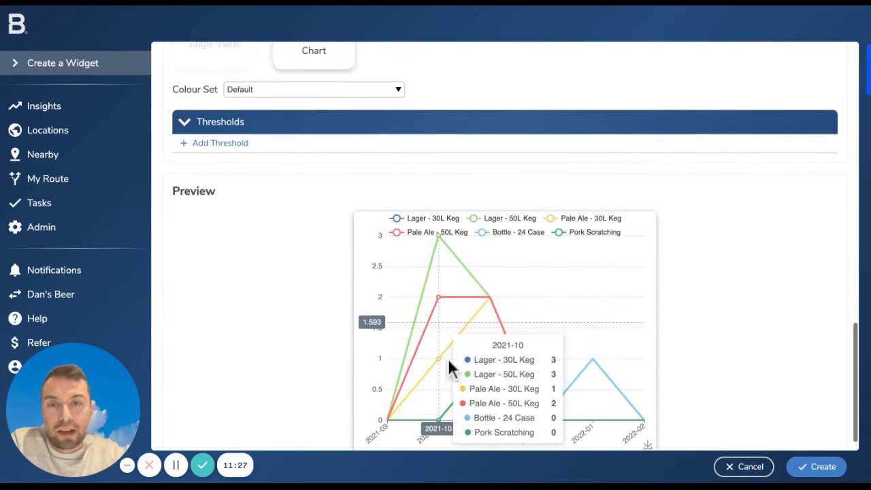
pyautogui.scroll(3, 402, 241)
pyautogui.click(314, 167)
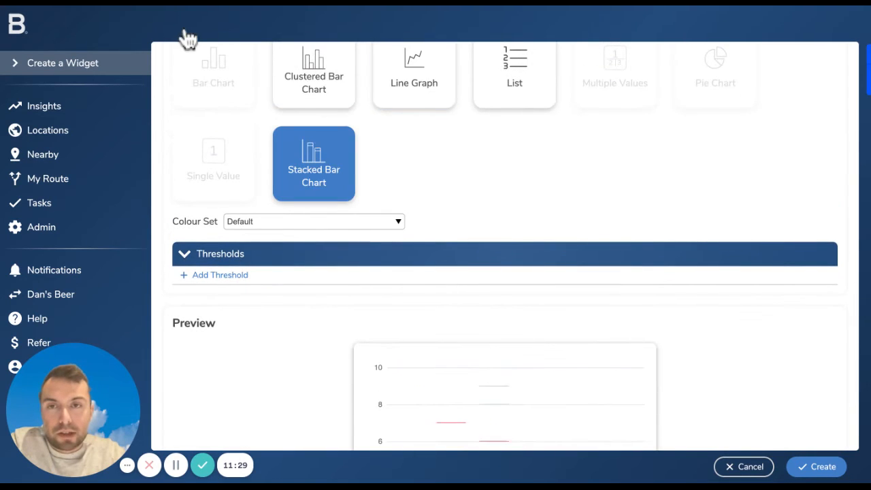
pyautogui.scroll(-1, 383, 381)
pyautogui.scroll(-3, 383, 389)
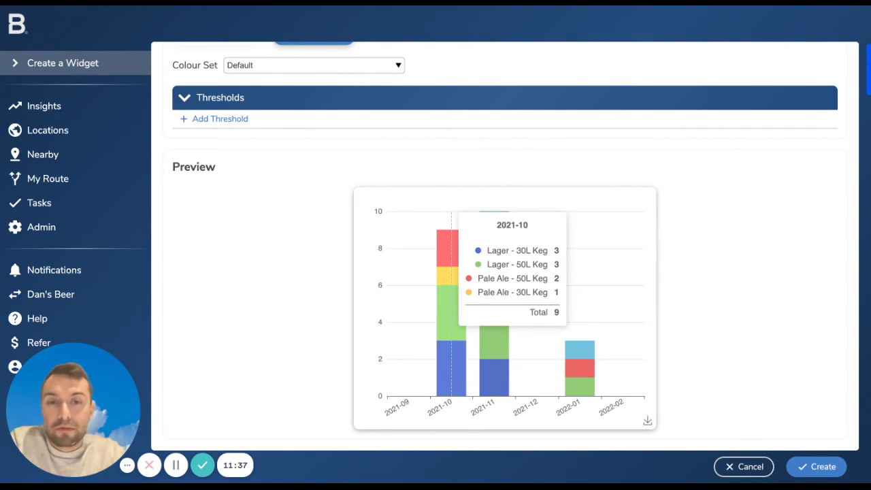
# Change the grouped Product column to Distributor and check the monthly bars per distributor in the preview
pyautogui.scroll(5, 515, 246)
pyautogui.scroll(6, 515, 245)
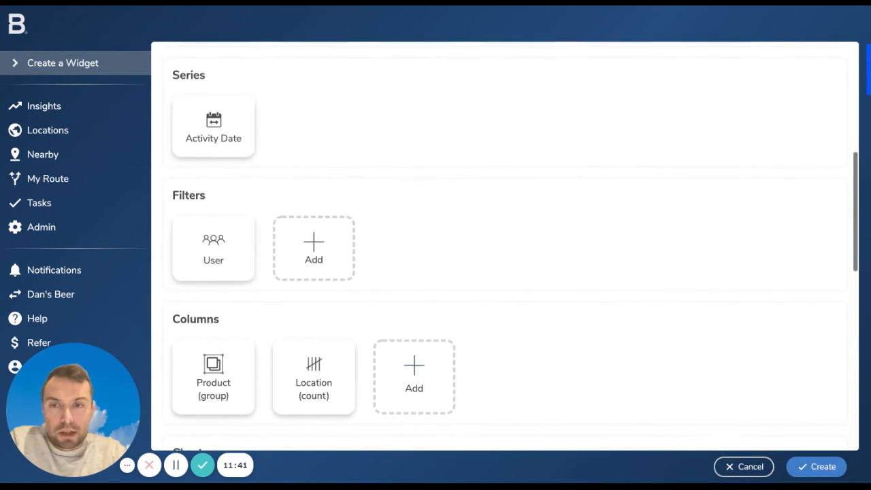
pyautogui.scroll(-4, 516, 246)
pyautogui.scroll(2, 412, 433)
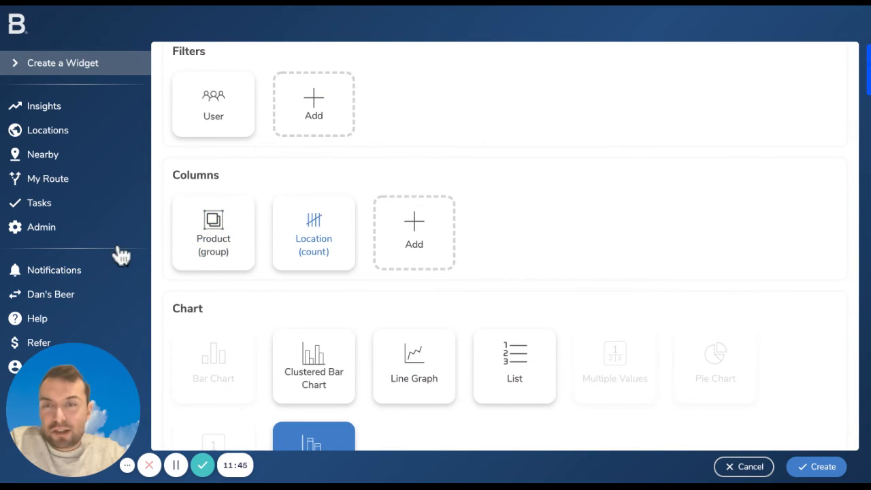
pyautogui.click(251, 228)
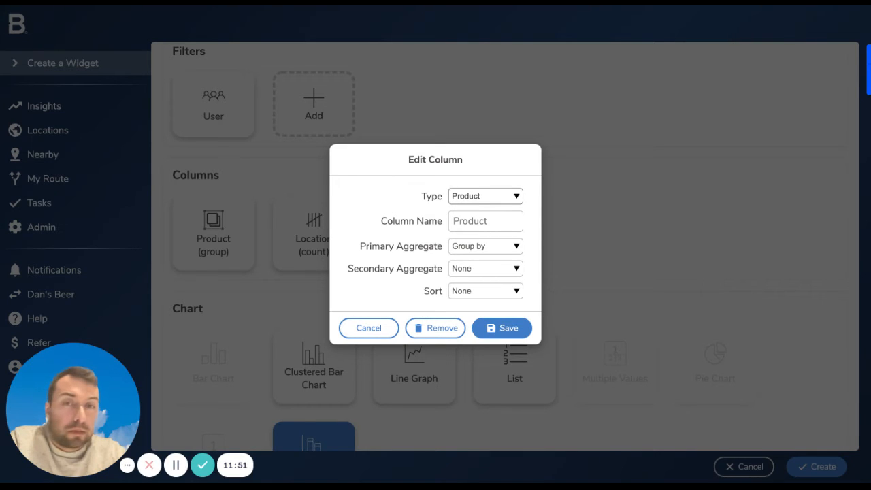
pyautogui.click(574, 380)
pyautogui.click(559, 430)
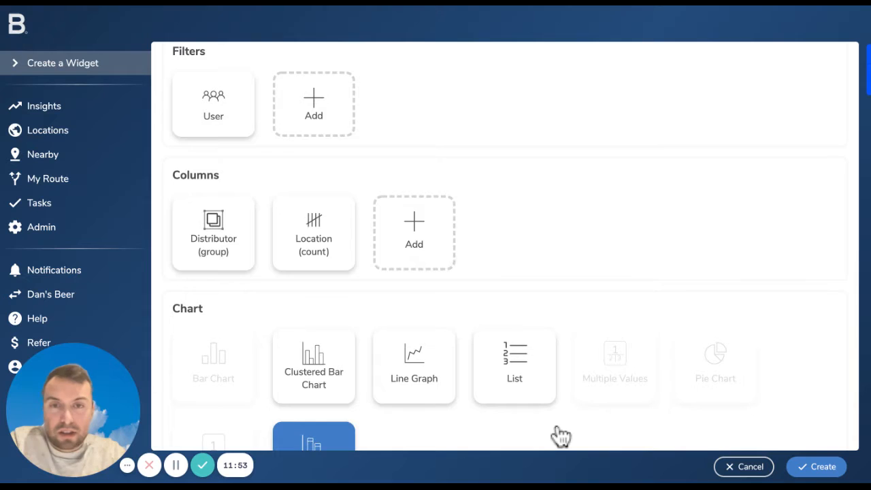
pyautogui.scroll(-4, 558, 431)
pyautogui.scroll(-3, 561, 436)
pyautogui.moveTo(556, 384)
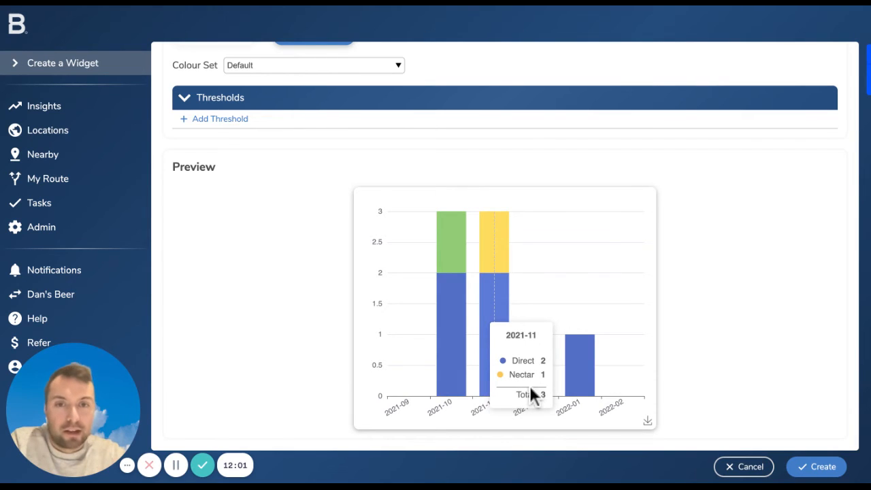
pyautogui.scroll(1, 332, 352)
pyautogui.scroll(-1, 332, 352)
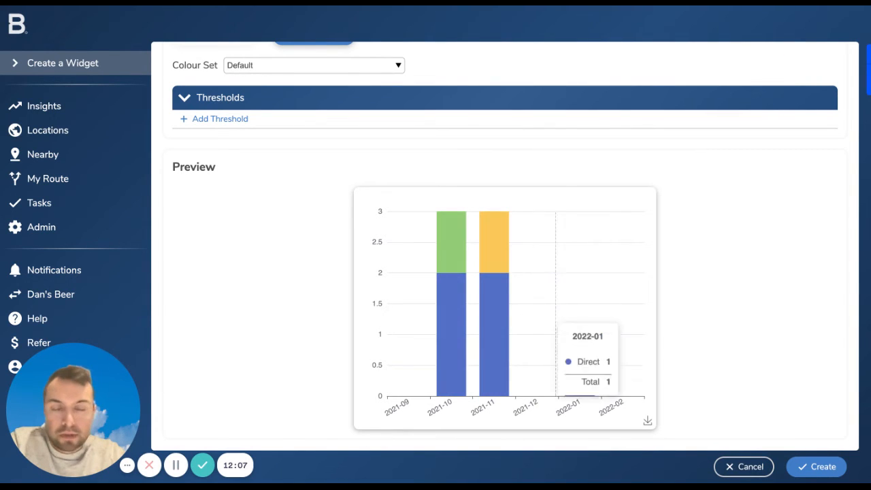
# Change the Location column to Item Total, choose its primary aggregate, and check the monthly distributor bars in the preview
pyautogui.scroll(2, 475, 442)
pyautogui.scroll(4, 196, 253)
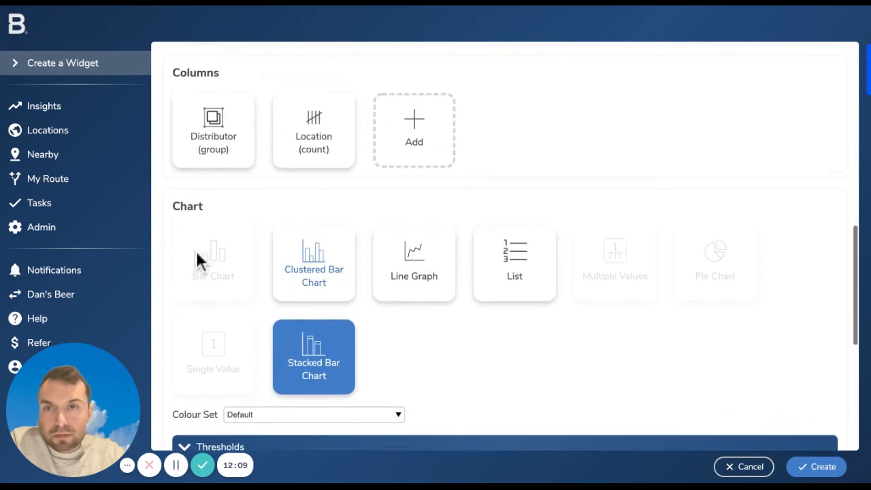
pyautogui.click(314, 167)
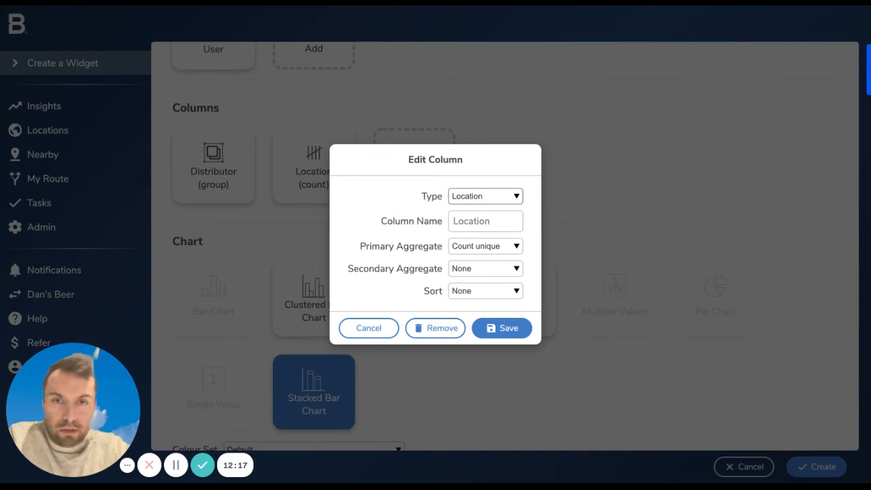
pyautogui.click(590, 401)
pyautogui.click(516, 247)
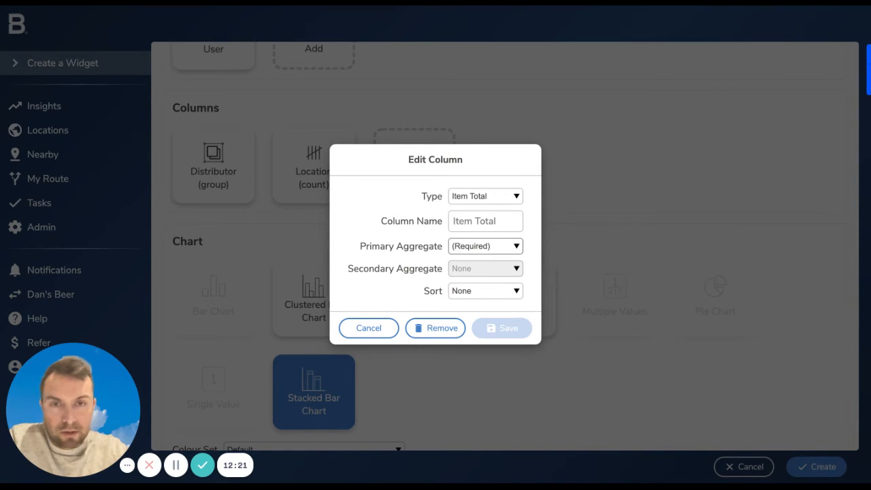
pyautogui.click(522, 373)
pyautogui.click(503, 328)
pyautogui.scroll(-1, 574, 426)
pyautogui.scroll(-5, 580, 434)
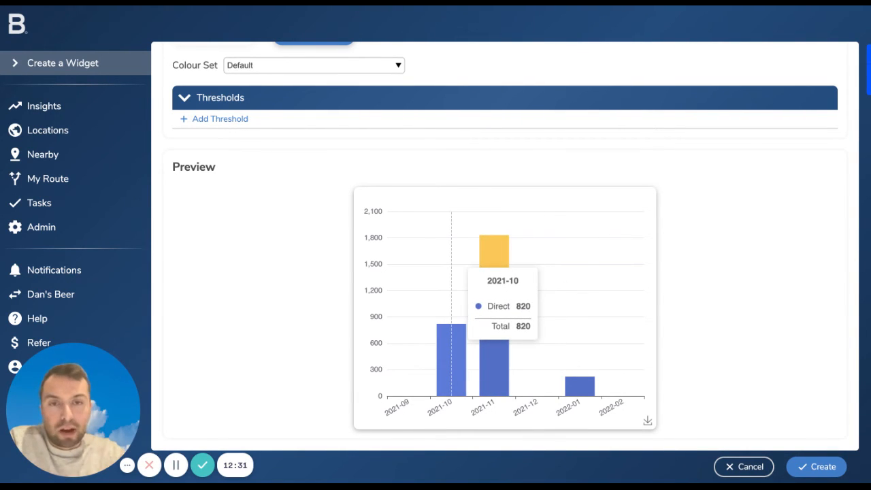
pyautogui.scroll(1, 638, 358)
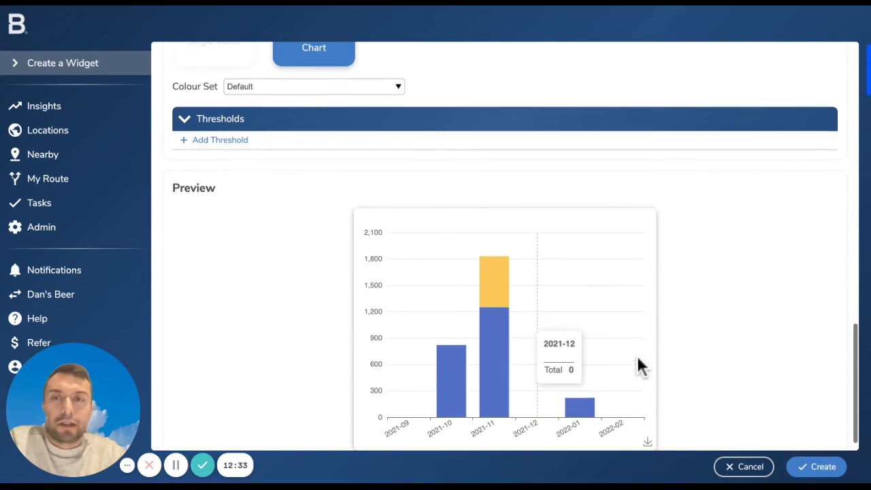
pyautogui.scroll(-1, 638, 361)
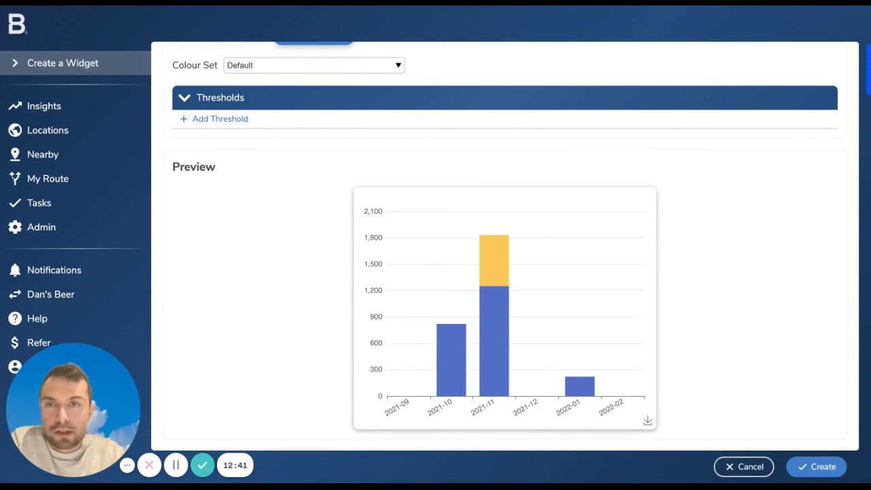
# Discard the order widget and start a new one from Survey Answers (Choice) with Use Latest turned off
pyautogui.click(744, 467)
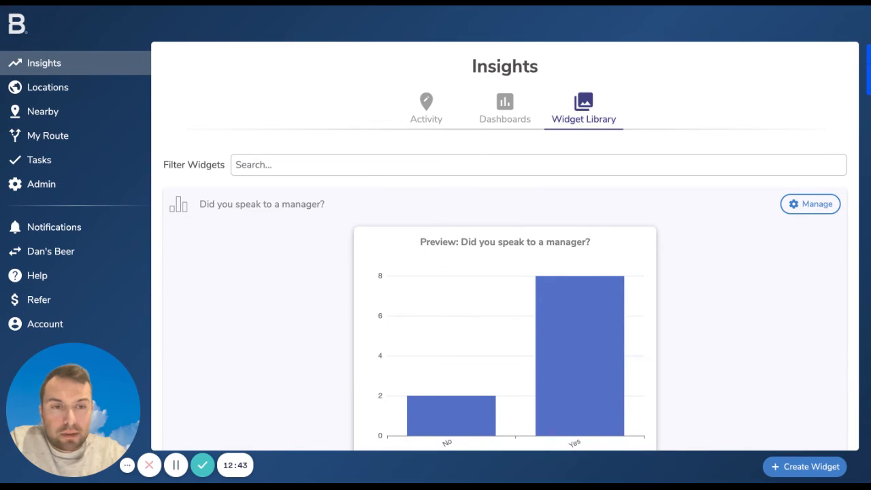
pyautogui.click(805, 467)
pyautogui.scroll(-1, 782, 348)
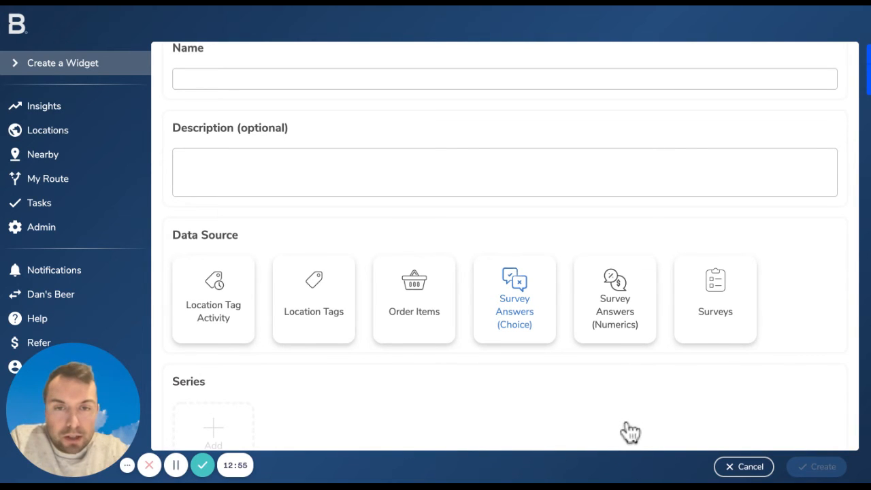
pyautogui.click(515, 300)
pyautogui.scroll(-2, 635, 416)
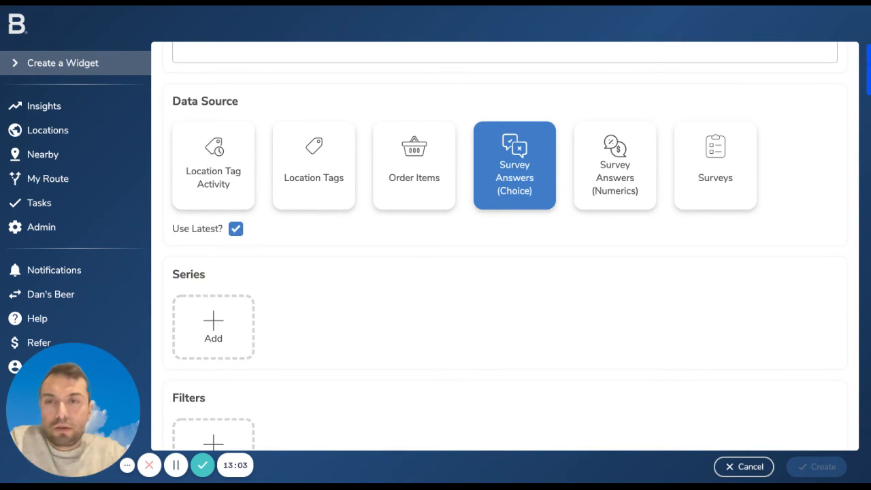
pyautogui.click(235, 228)
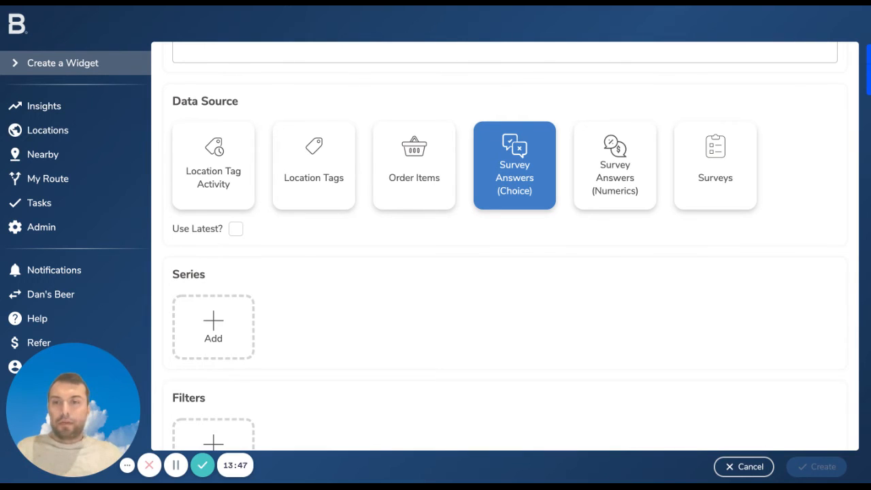
pyautogui.scroll(-2, 514, 244)
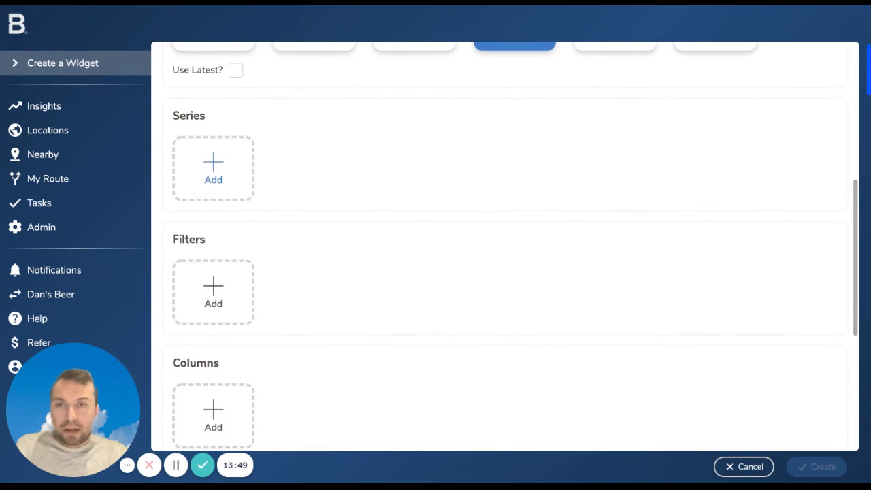
pyautogui.scroll(1, 36, 135)
pyautogui.scroll(1, 130, 212)
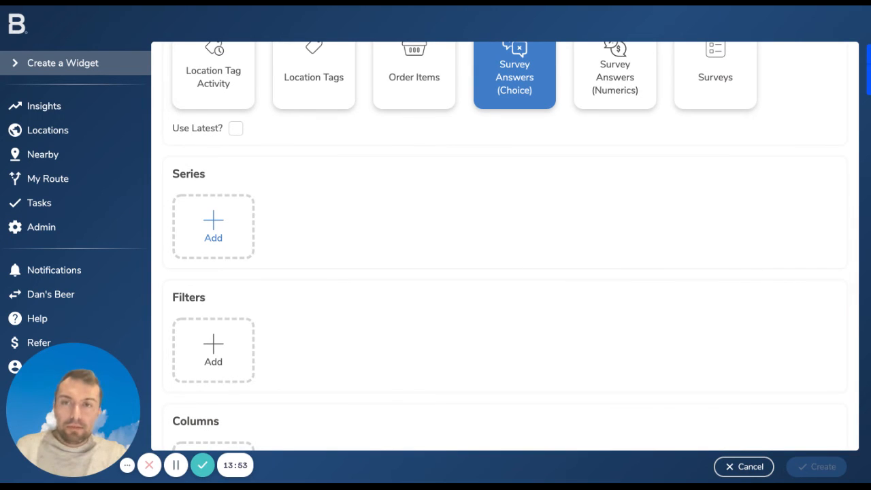
pyautogui.scroll(-2, 213, 232)
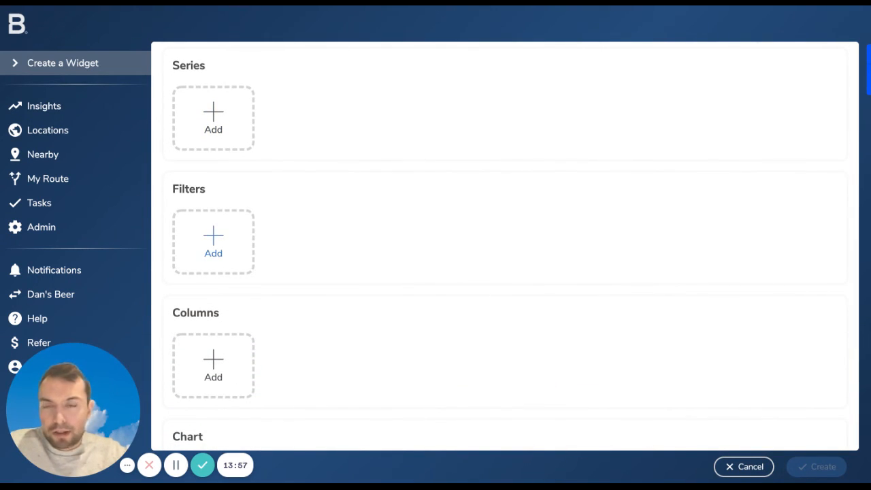
# Add a Question filter for "Did you speak to a manager?" from the Pub Visit survey
pyautogui.click(213, 235)
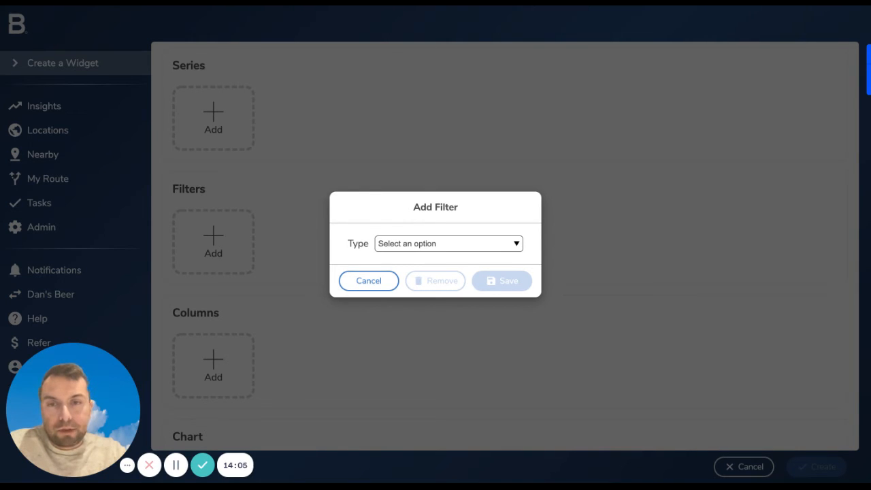
pyautogui.click(349, 352)
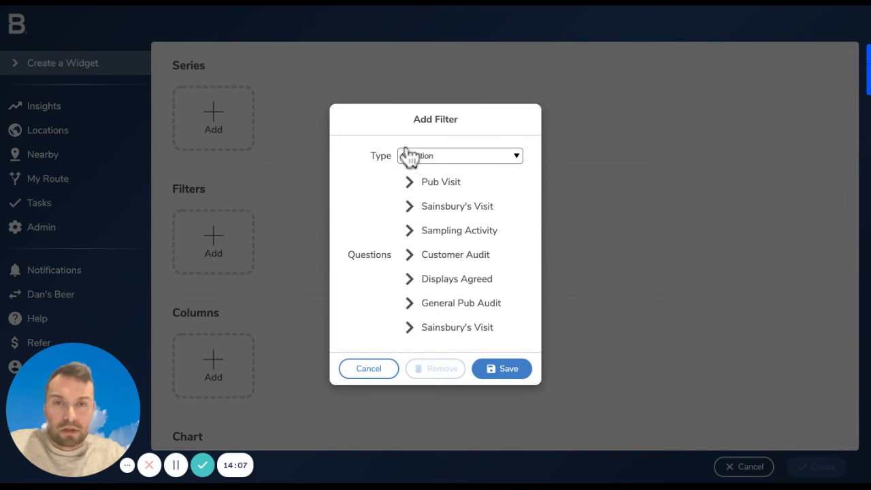
pyautogui.click(393, 190)
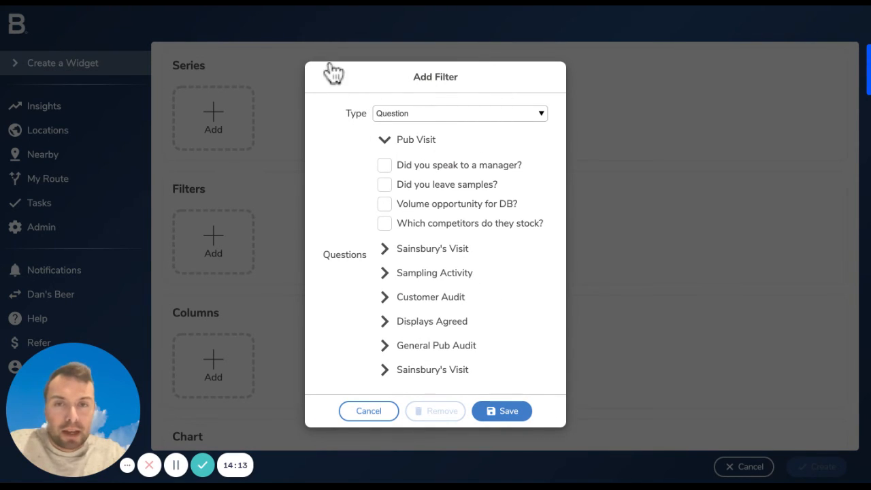
pyautogui.click(384, 165)
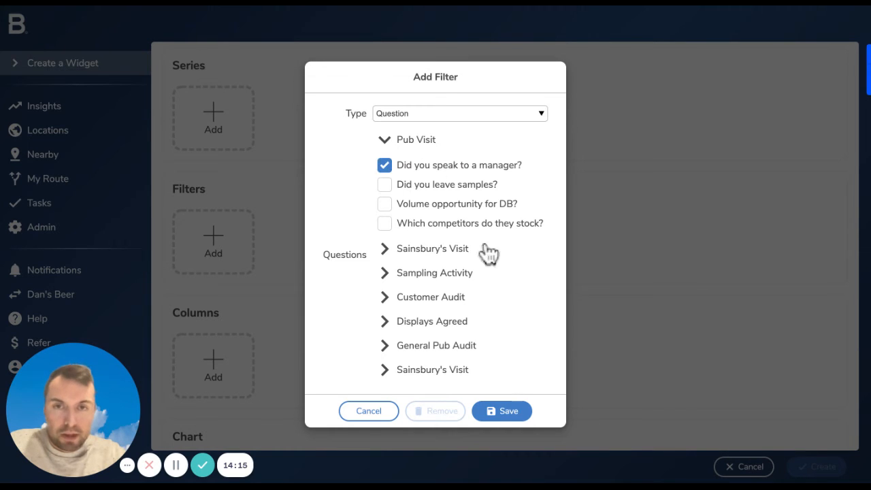
pyautogui.click(501, 412)
# Add an Answer column with Group by as its primary aggregate
pyautogui.scroll(-2, 253, 409)
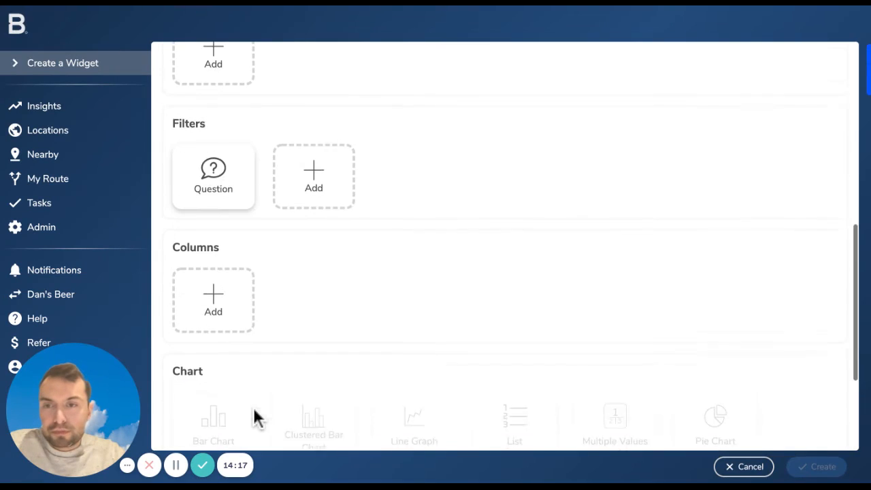
pyautogui.click(213, 282)
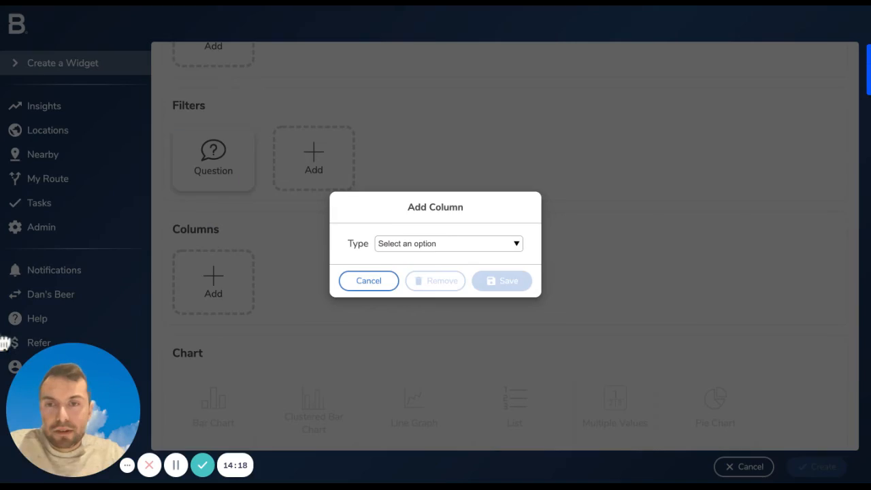
pyautogui.click(447, 238)
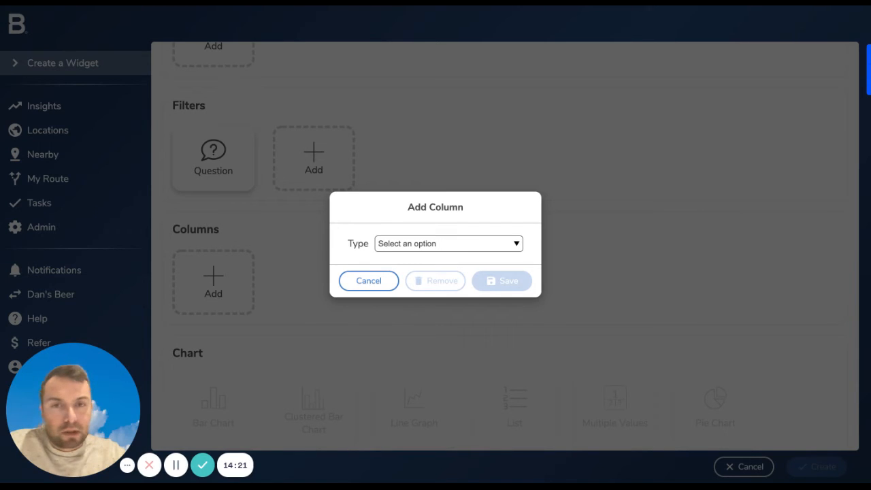
pyautogui.click(444, 216)
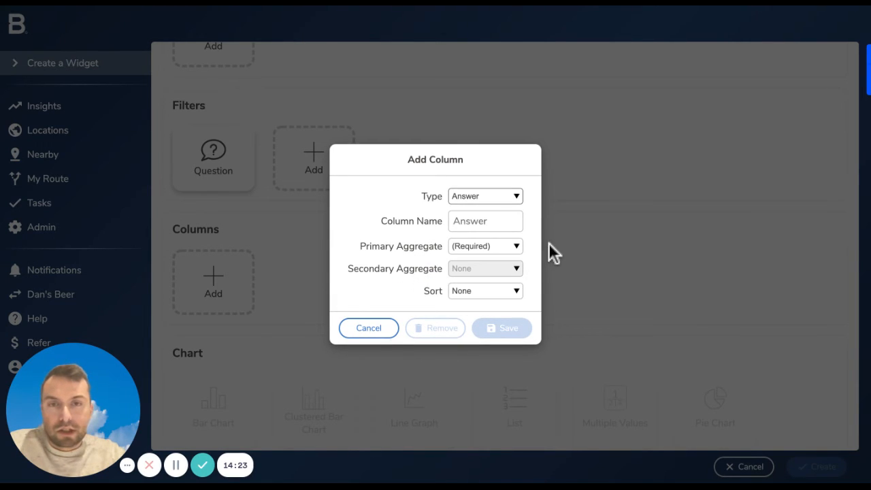
pyautogui.click(487, 247)
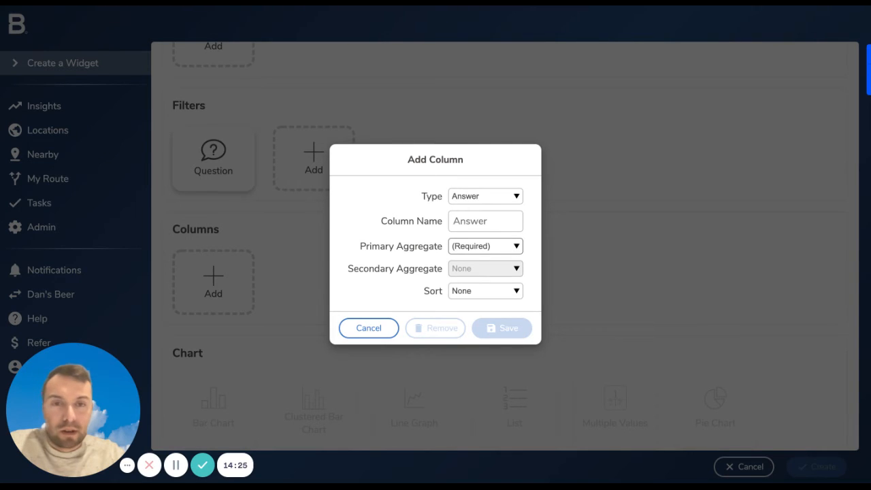
pyautogui.click(476, 260)
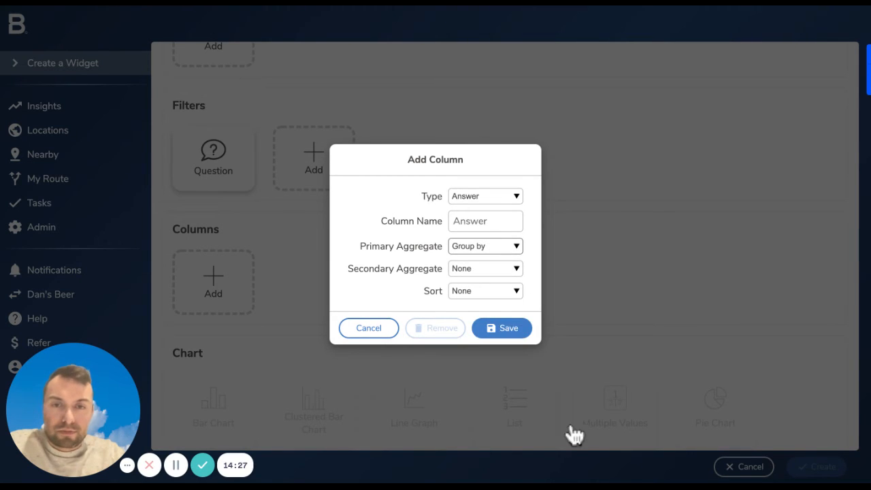
pyautogui.click(503, 328)
# Add a Location column with a count as its primary aggregate
pyautogui.scroll(-2, 518, 409)
pyautogui.click(314, 146)
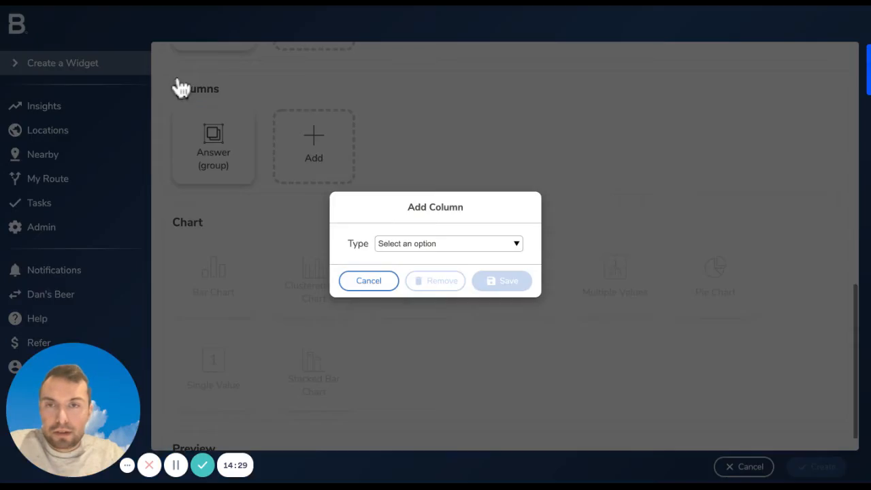
pyautogui.click(417, 265)
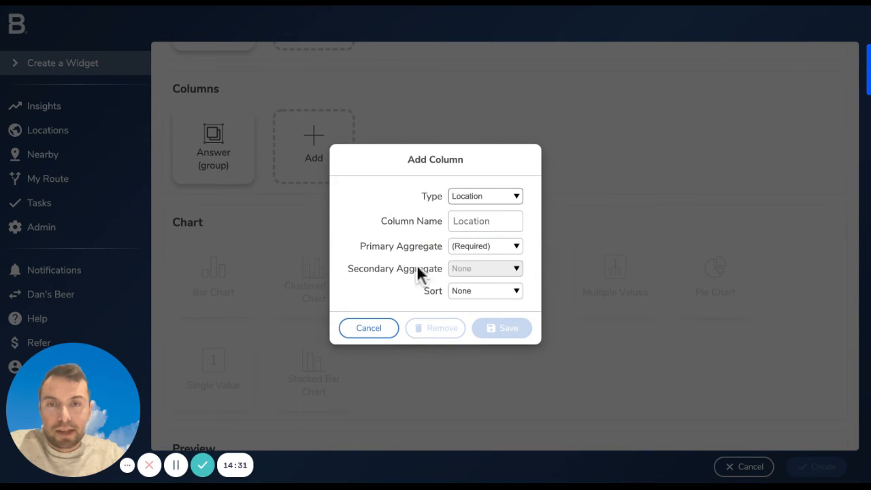
pyautogui.click(521, 247)
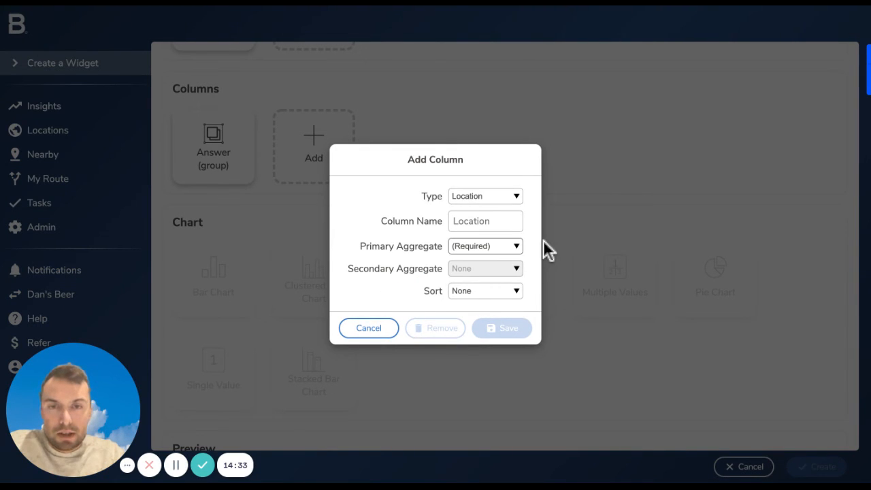
pyautogui.click(486, 271)
pyautogui.click(502, 328)
# Show the survey answers as a bar chart and check the Yes and No location bars in the preview
pyautogui.scroll(-1, 578, 447)
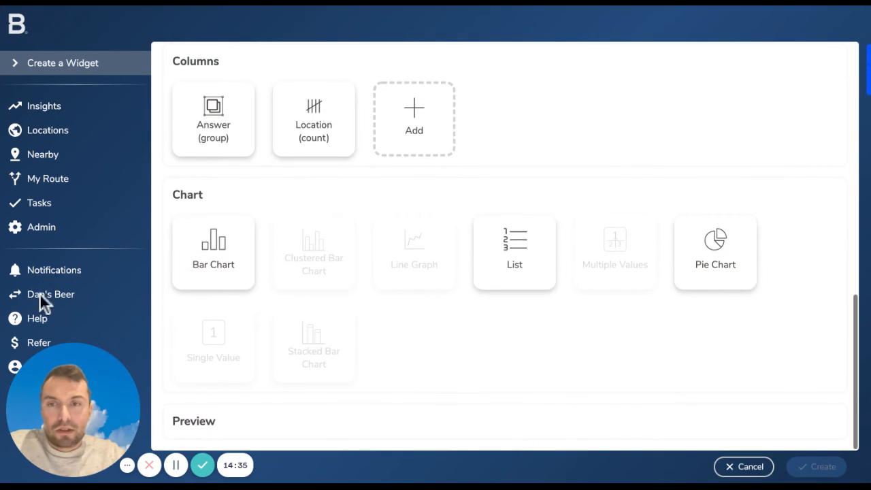
pyautogui.click(213, 253)
pyautogui.scroll(-5, 435, 340)
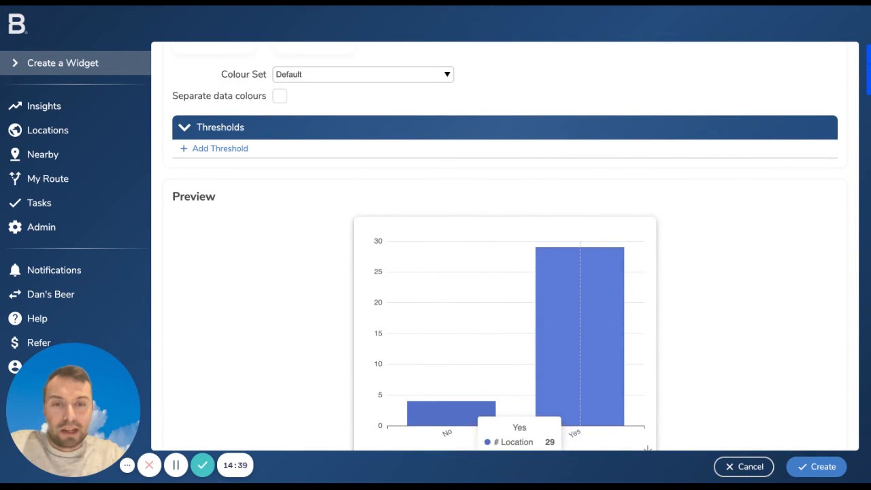
pyautogui.scroll(-1, 580, 382)
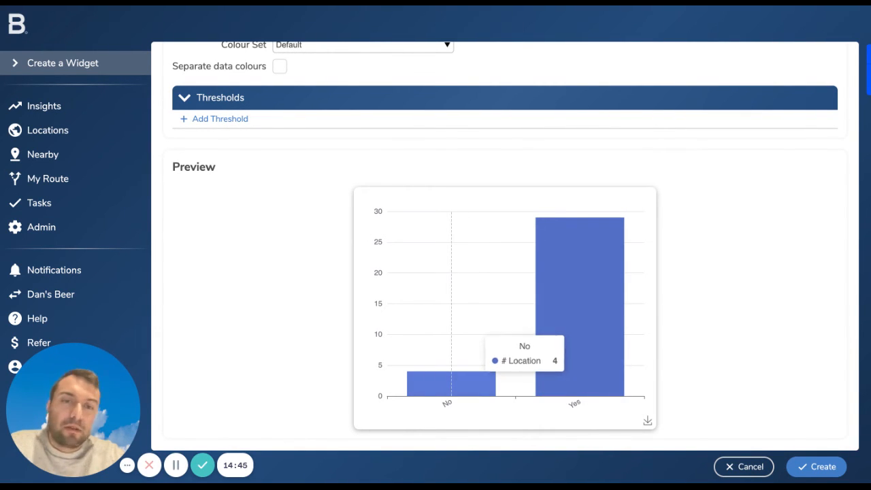
# Add an Activity Date series with a monthly interval, going back 3 times in segments of 1 month
pyautogui.scroll(10, 451, 306)
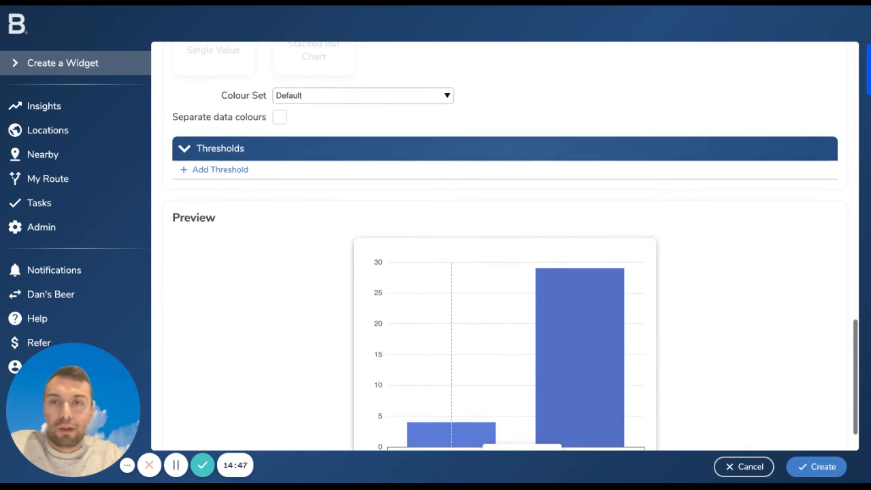
pyautogui.click(213, 266)
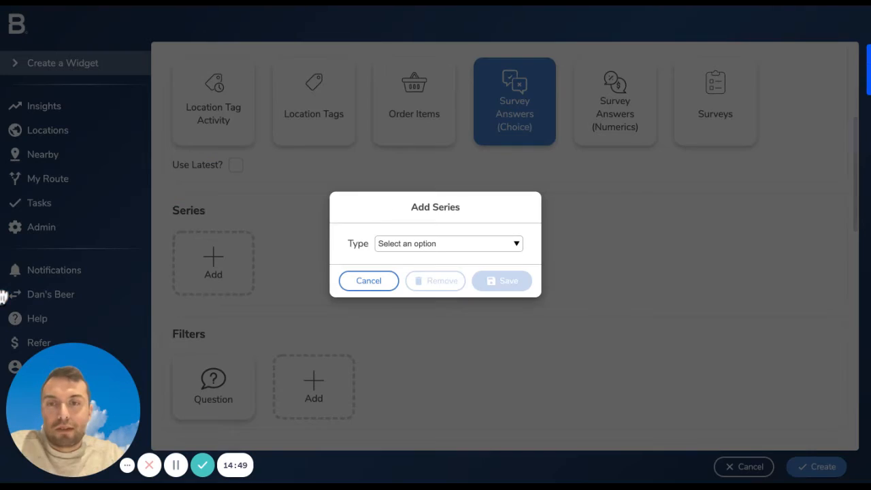
pyautogui.click(395, 243)
pyautogui.click(396, 267)
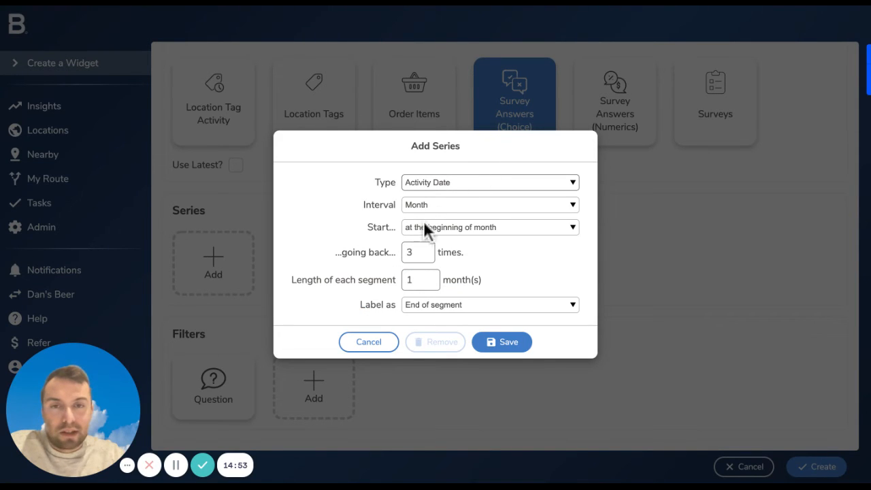
pyautogui.click(502, 343)
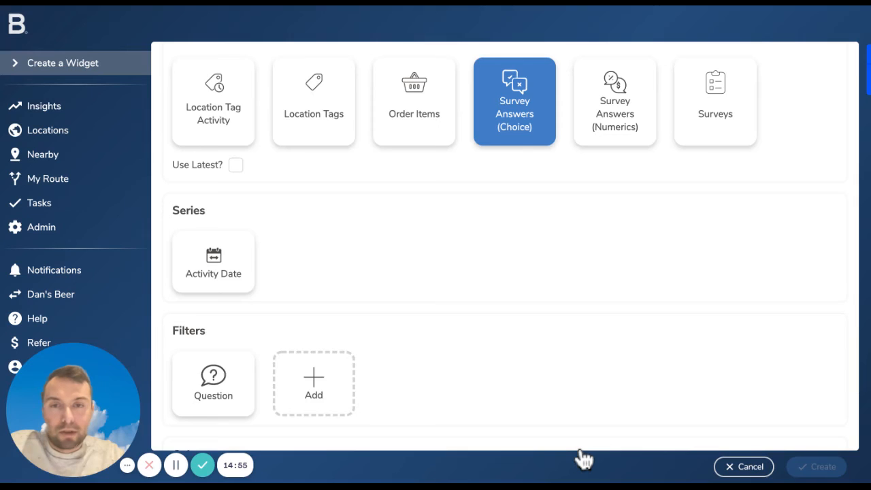
# Set the Activity Date series to start at the end of month
pyautogui.scroll(-3, 581, 453)
pyautogui.scroll(1, 581, 459)
pyautogui.click(214, 194)
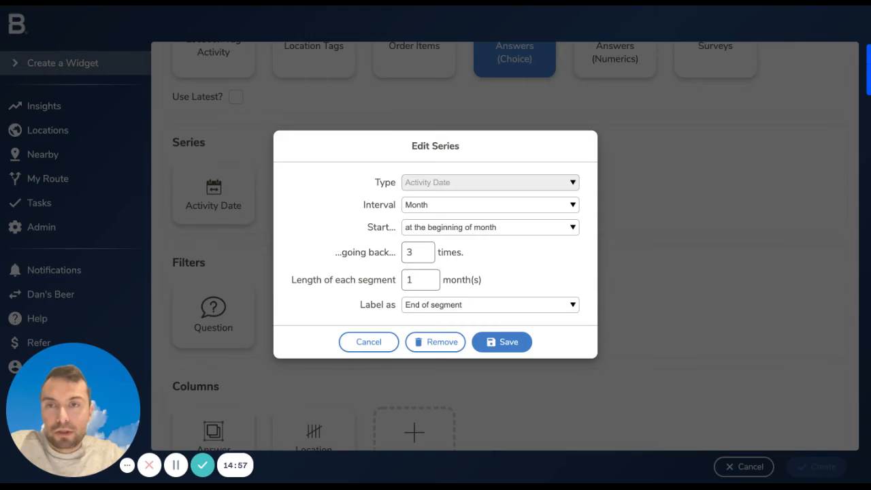
pyautogui.click(531, 227)
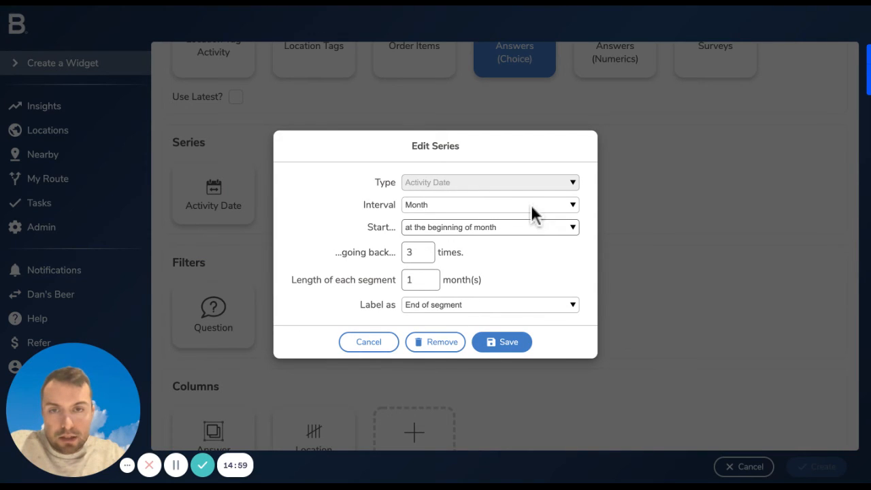
pyautogui.click(530, 241)
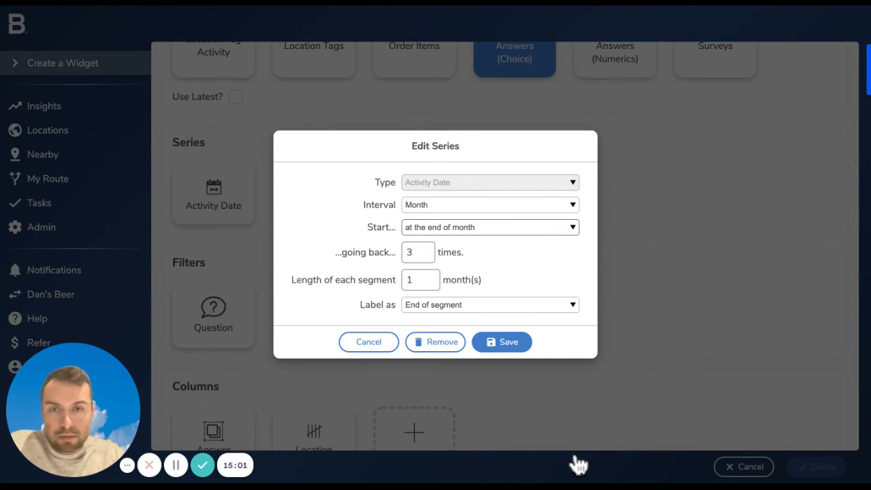
pyautogui.click(579, 465)
# Switch the survey widget to a stacked bar chart and check the monthly answers in the preview
pyautogui.scroll(-5, 579, 466)
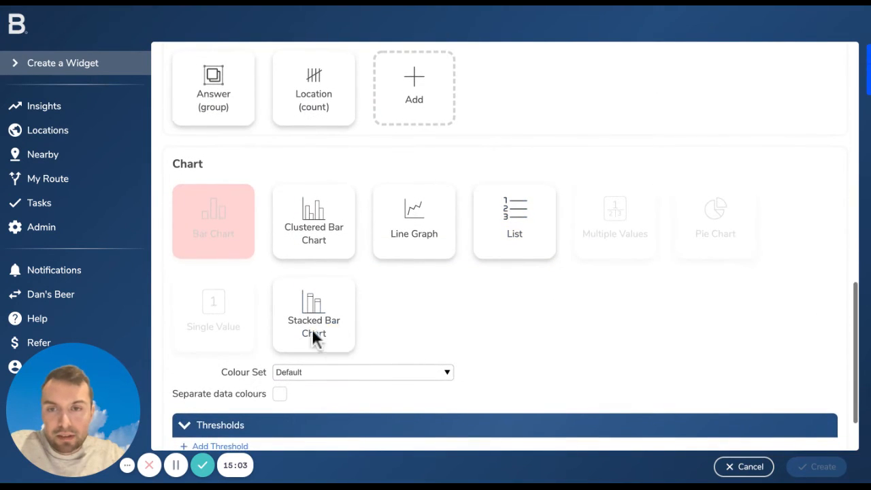
pyautogui.click(314, 338)
pyautogui.scroll(-4, 181, 424)
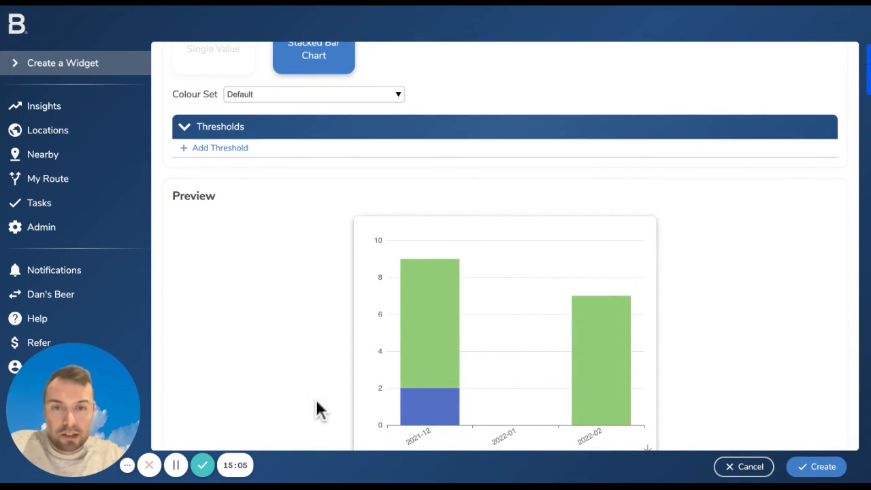
pyautogui.scroll(-1, 395, 465)
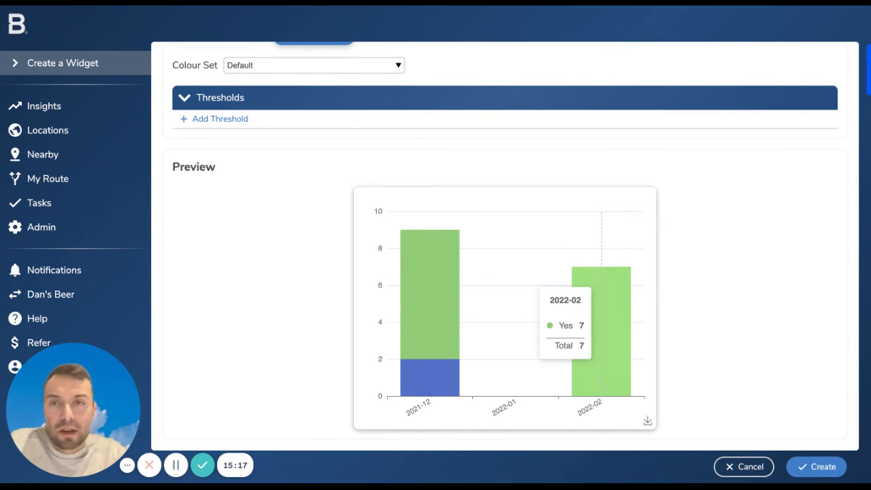
# Review the survey widget's configuration, discard the widget, and go to the Locations map
pyautogui.scroll(1, 517, 286)
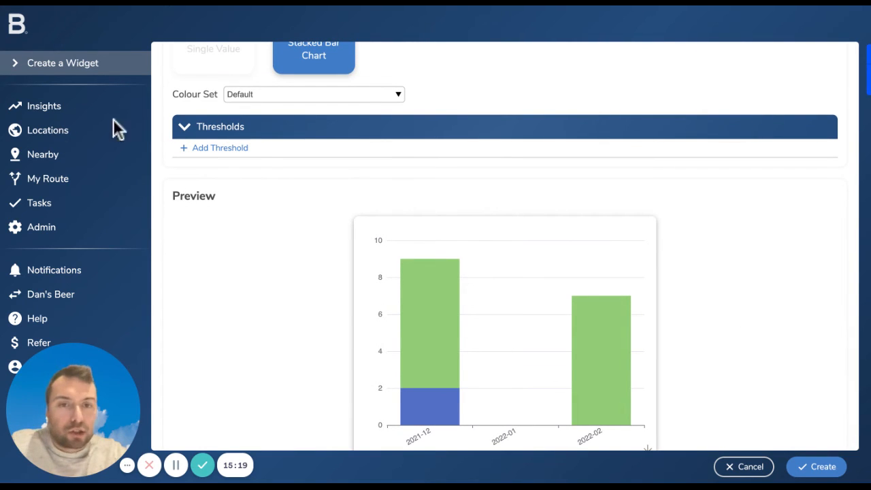
pyautogui.scroll(3, 196, 133)
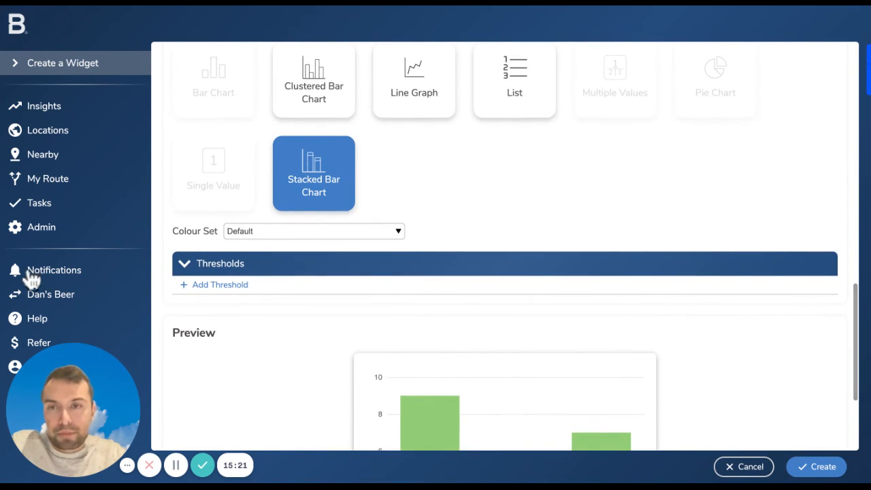
pyautogui.scroll(3, 78, 204)
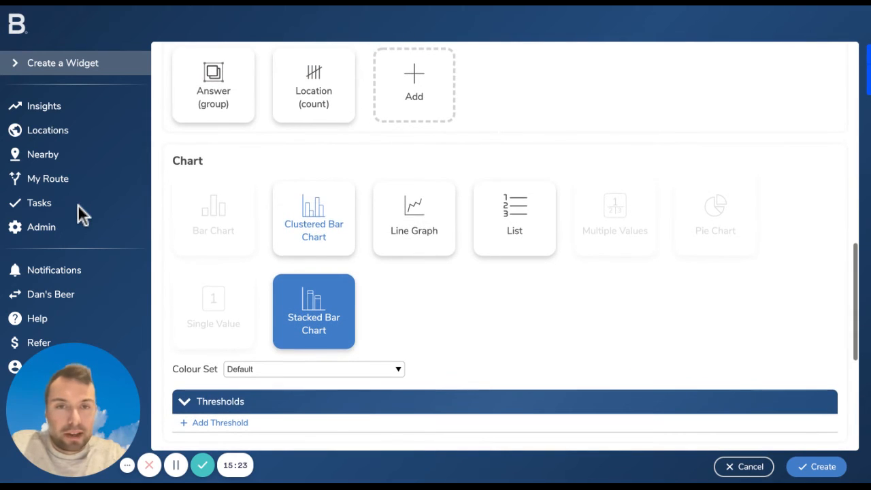
pyautogui.scroll(-1, 516, 231)
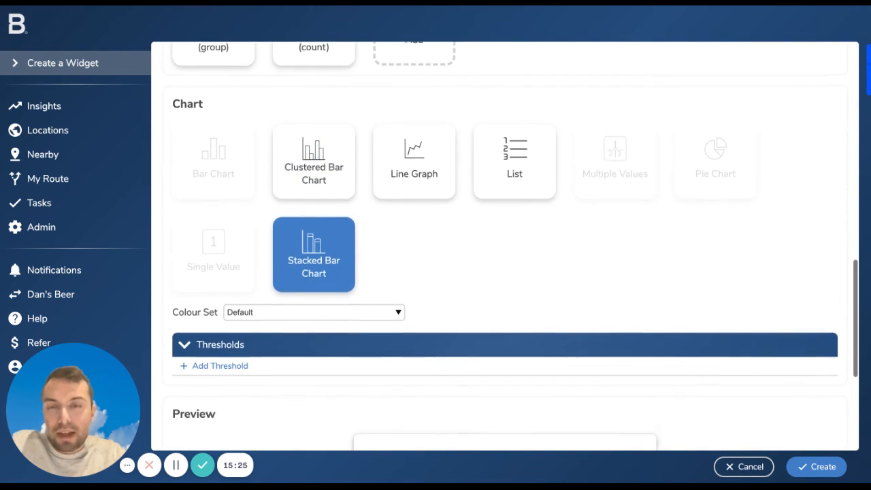
pyautogui.scroll(5, 504, 243)
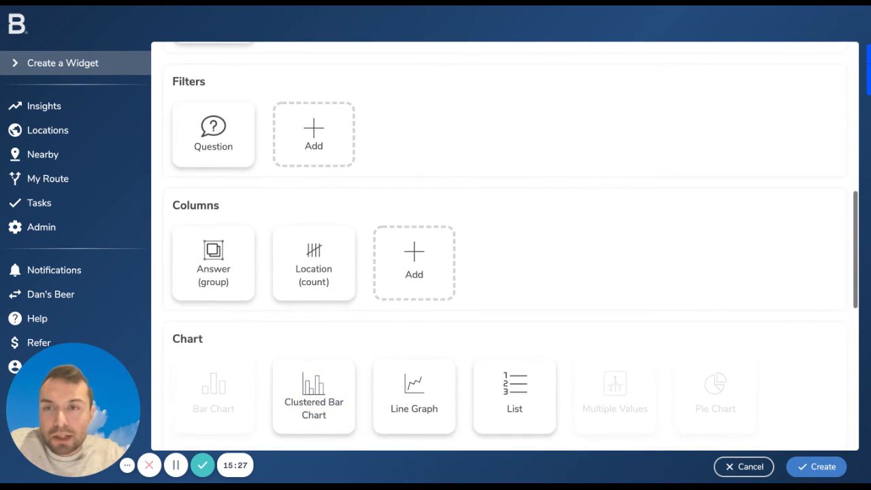
pyautogui.scroll(7, 505, 243)
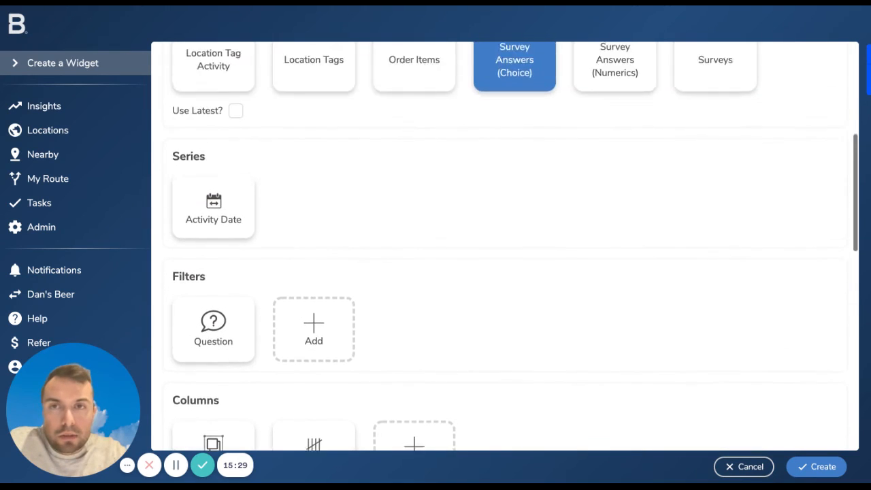
pyautogui.scroll(1, 505, 243)
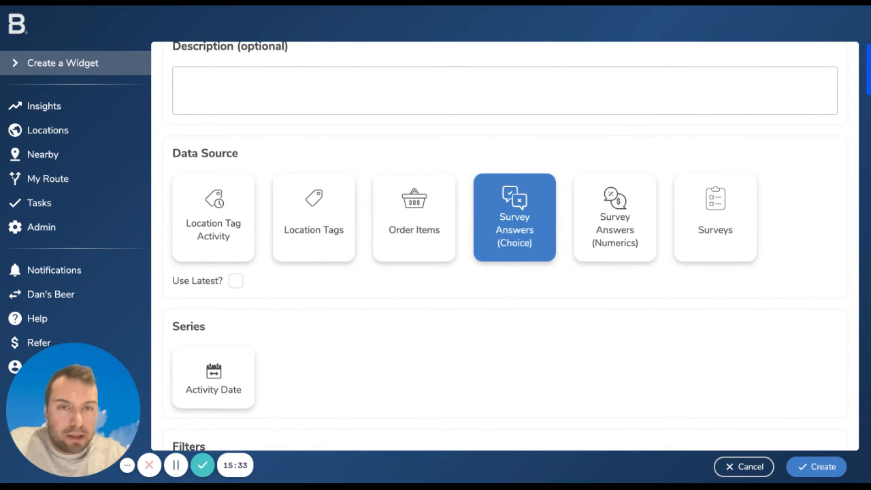
pyautogui.click(745, 467)
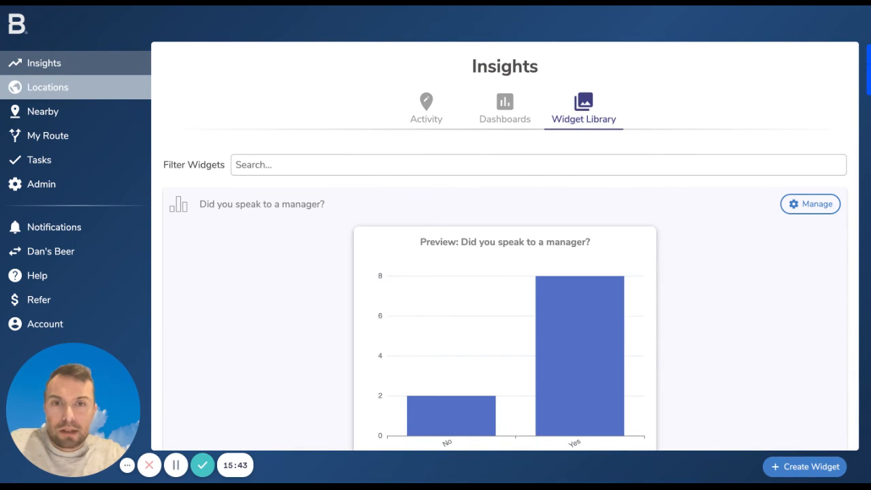
pyautogui.click(48, 88)
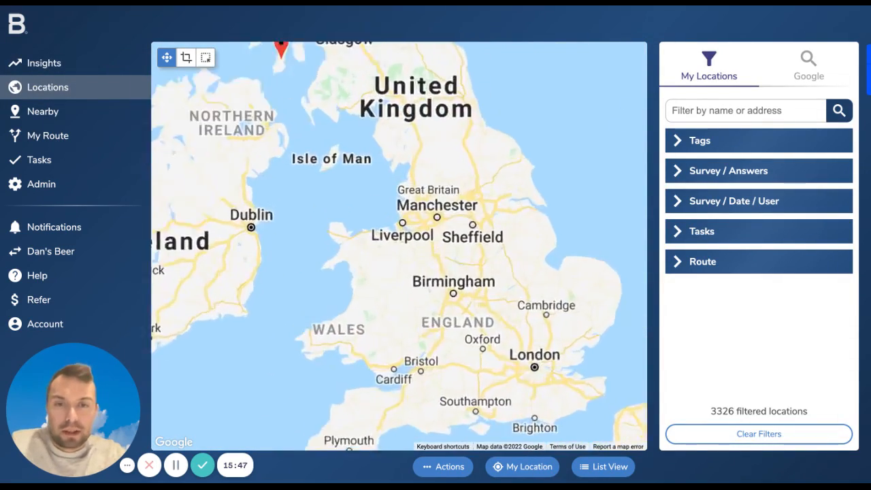
# Filter the locations map to an area drawn around Bristol, Chippenham and Warminster
pyautogui.scroll(-3, 391, 373)
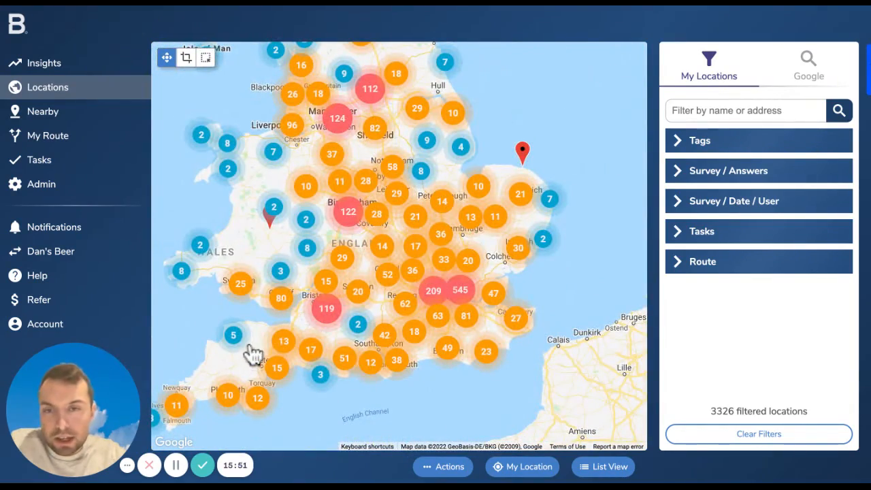
pyautogui.scroll(2, 195, 388)
pyautogui.scroll(2, 315, 326)
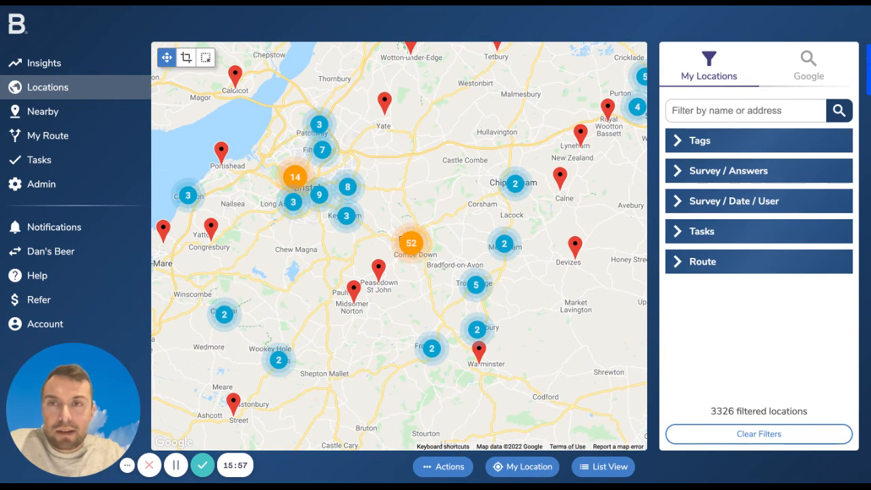
pyautogui.click(187, 58)
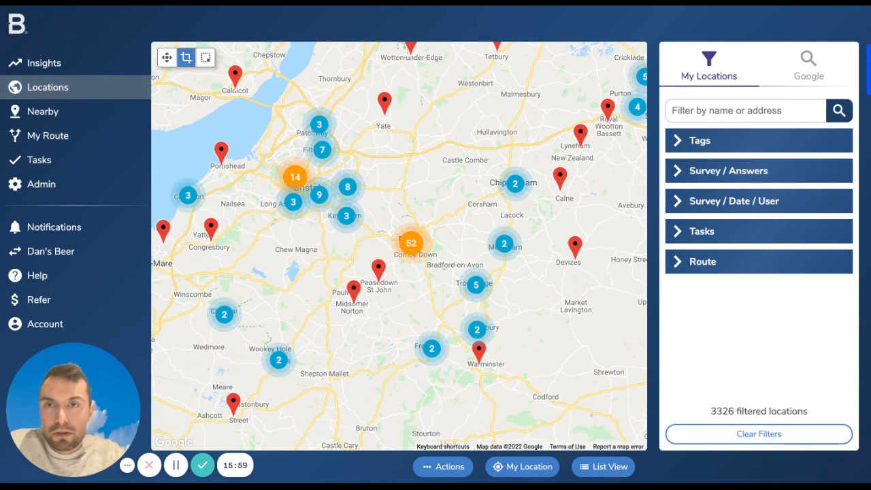
pyautogui.moveTo(259, 75)
pyautogui.mouseDown()
pyautogui.moveTo(411, 166)
pyautogui.moveTo(551, 334)
pyautogui.moveTo(612, 387)
pyautogui.mouseUp()
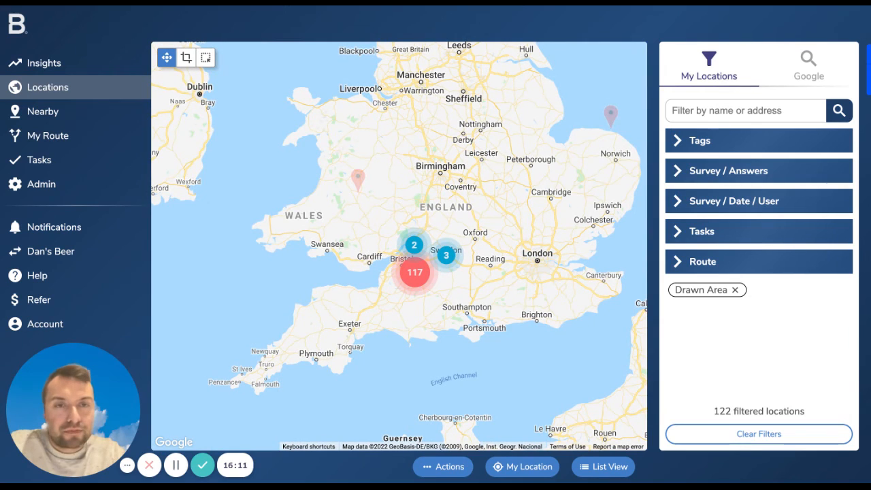
# Review the available tag filter categories and create a new Insights widget from the drawn-area location filter
pyautogui.click(723, 141)
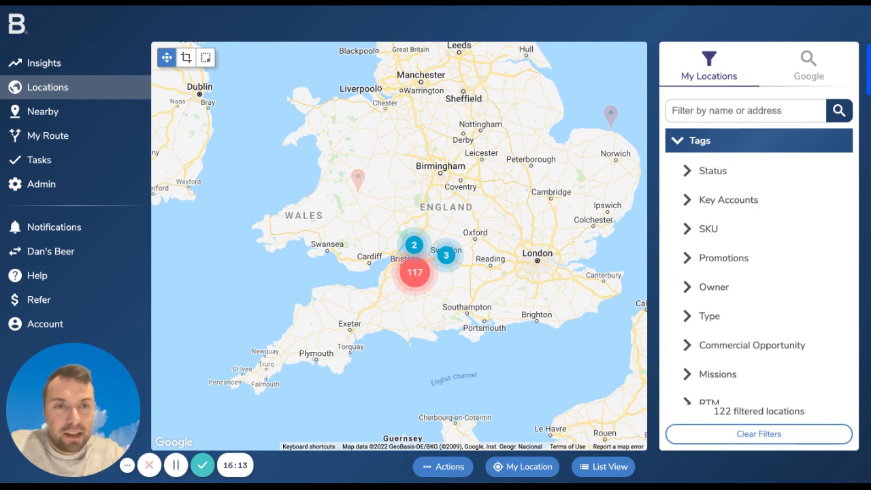
pyautogui.scroll(-3, 759, 252)
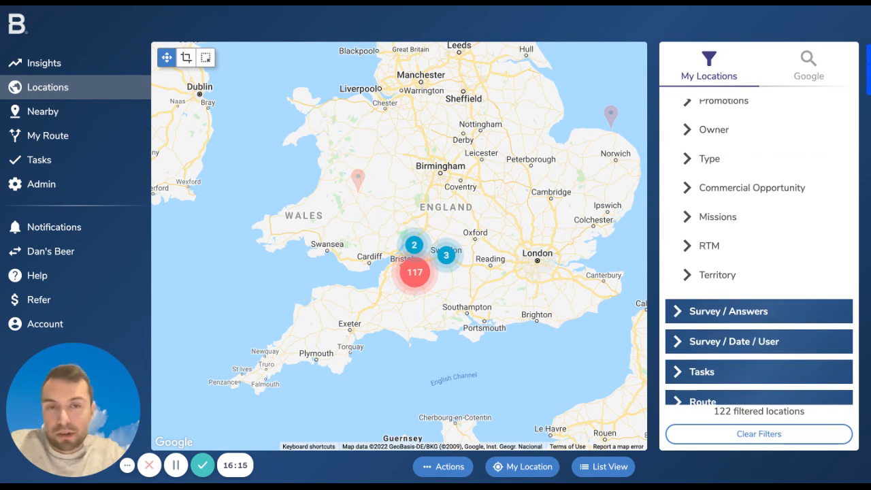
pyautogui.scroll(3, 759, 251)
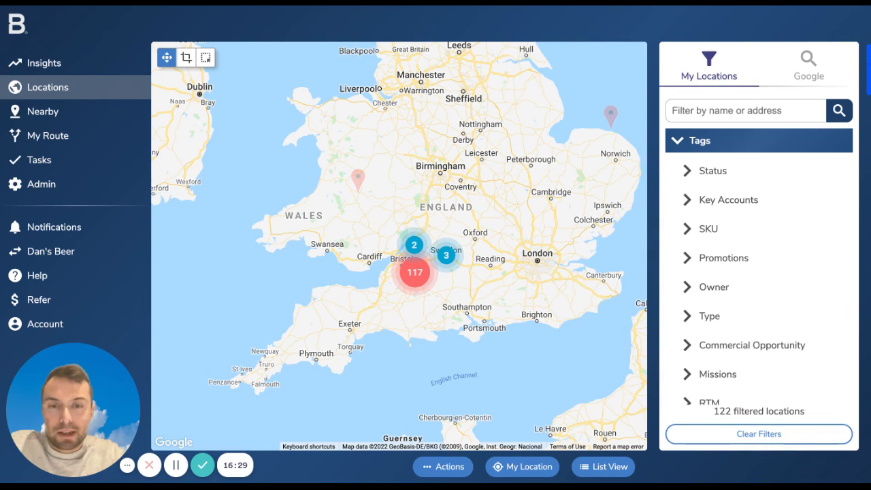
pyautogui.click(444, 467)
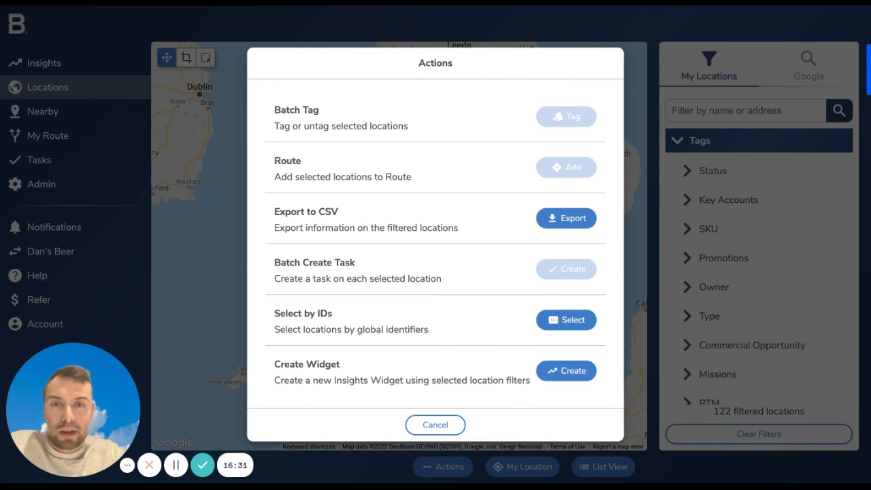
pyautogui.click(567, 370)
# Set the widget's data source to Survey Answers (Numerics) and disable Use Latest
pyautogui.scroll(-5, 414, 341)
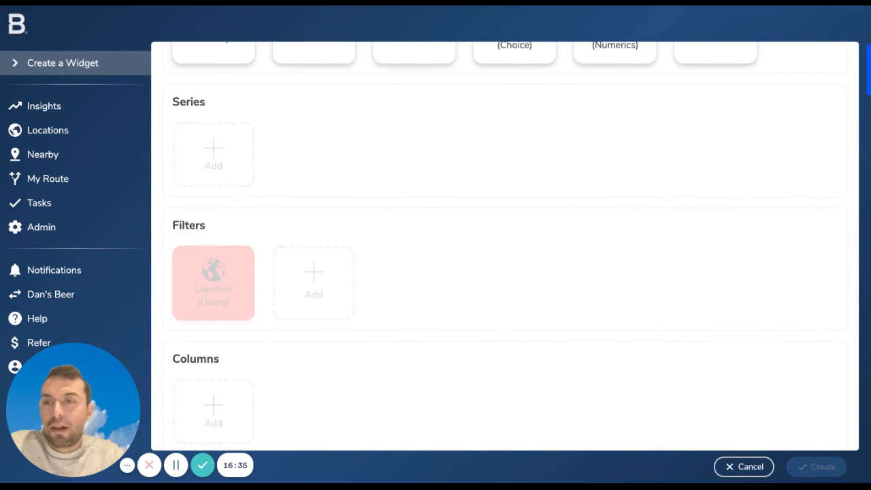
pyautogui.scroll(5, 505, 245)
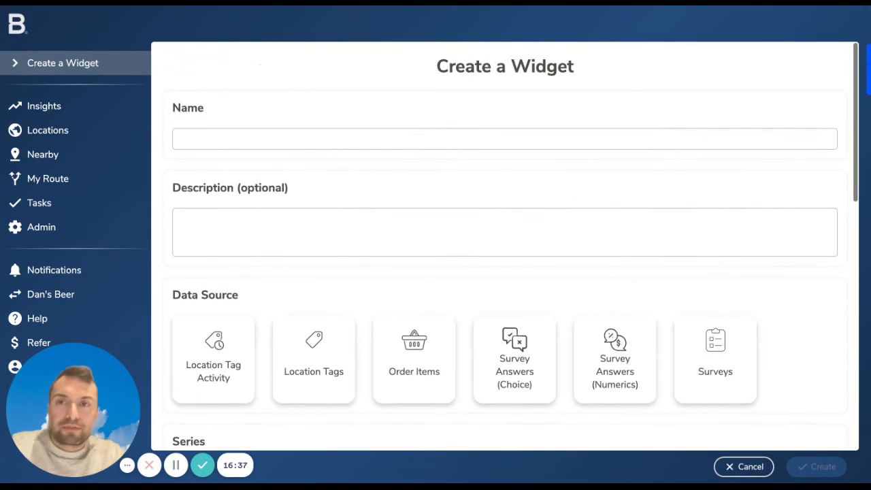
pyautogui.scroll(-3, 10, 372)
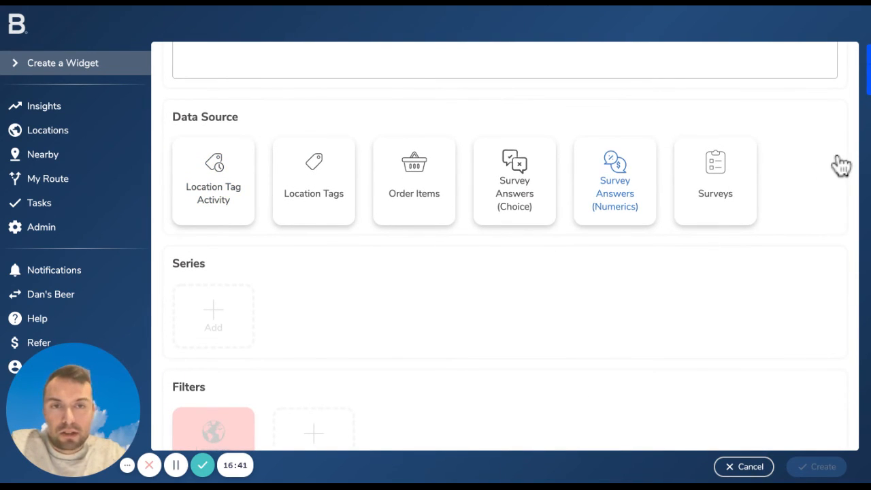
pyautogui.scroll(-2, 356, 402)
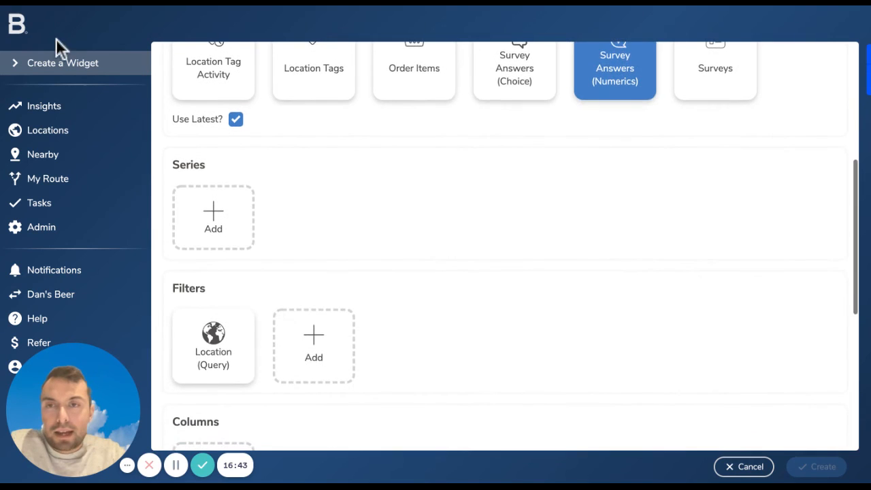
pyautogui.click(236, 119)
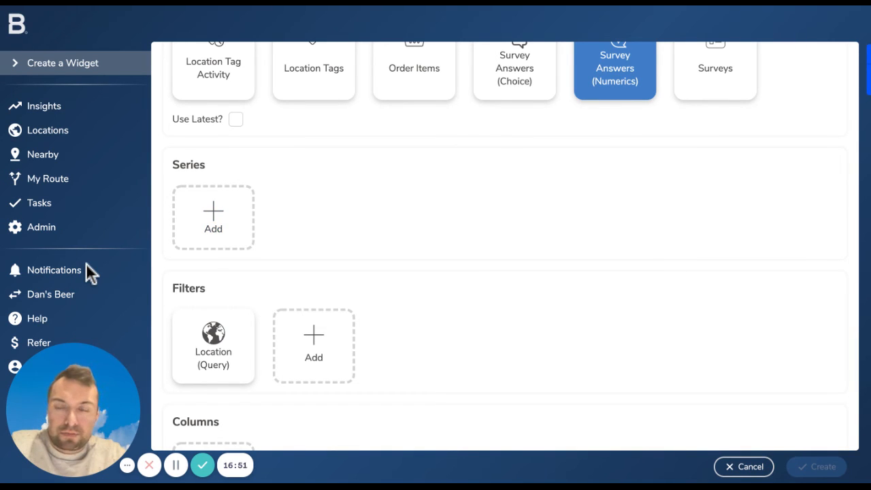
# Add an Answer column with Sum as its primary aggregate
pyautogui.scroll(-3, 504, 246)
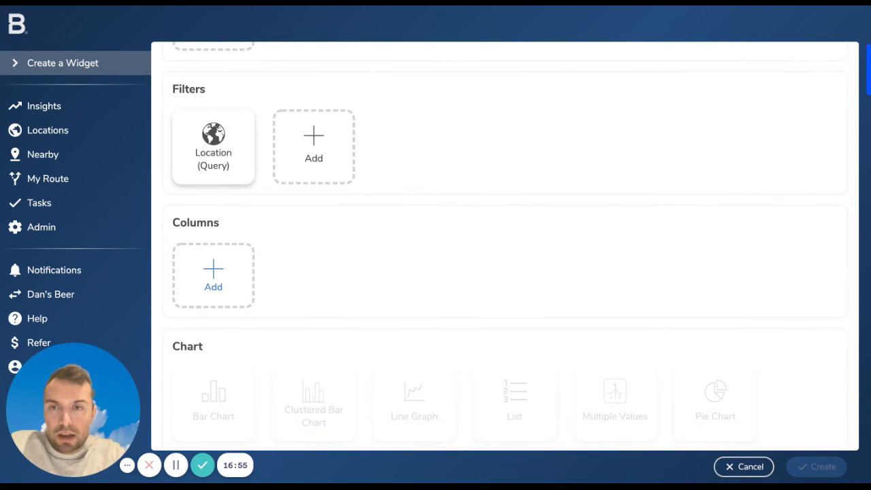
pyautogui.click(213, 275)
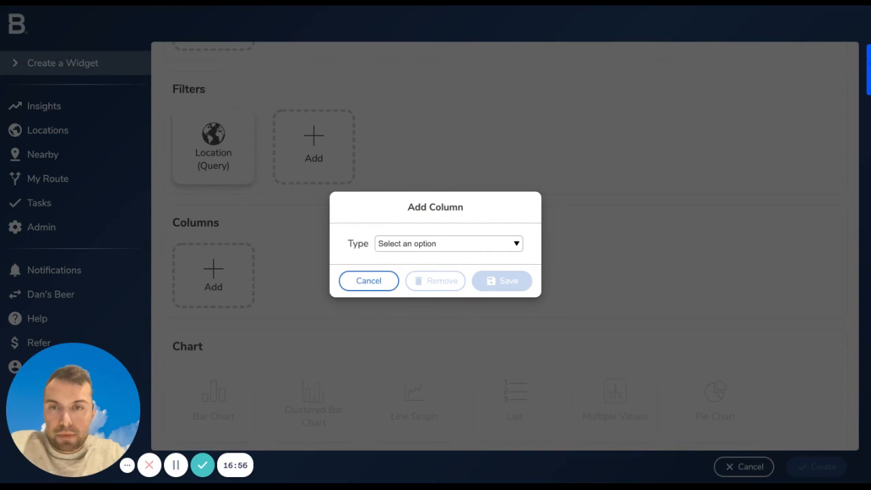
pyautogui.click(444, 247)
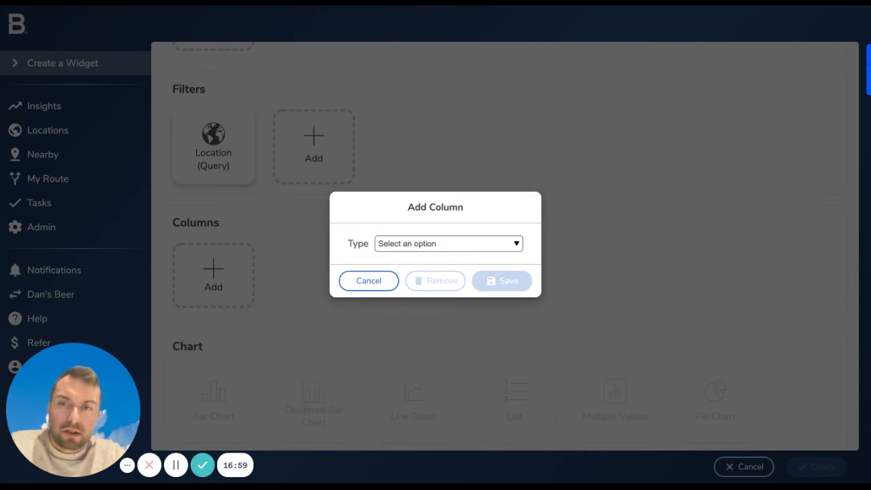
pyautogui.click(414, 266)
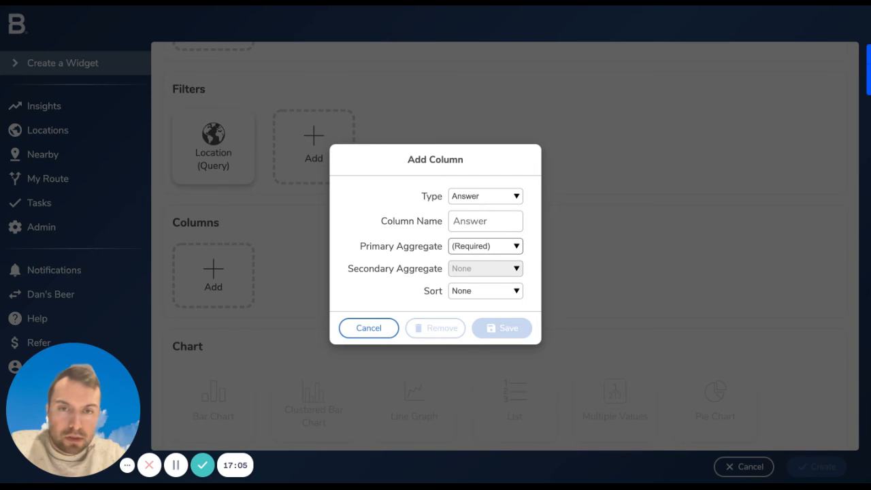
pyautogui.click(483, 317)
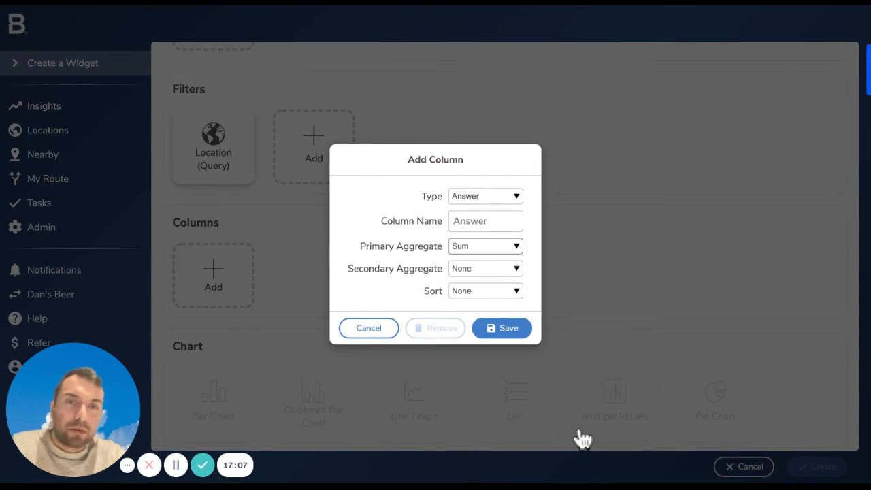
pyautogui.click(502, 328)
# Add a Question filter for "How many samples did we distribute" from the Sampling Activity survey
pyautogui.scroll(4, 582, 439)
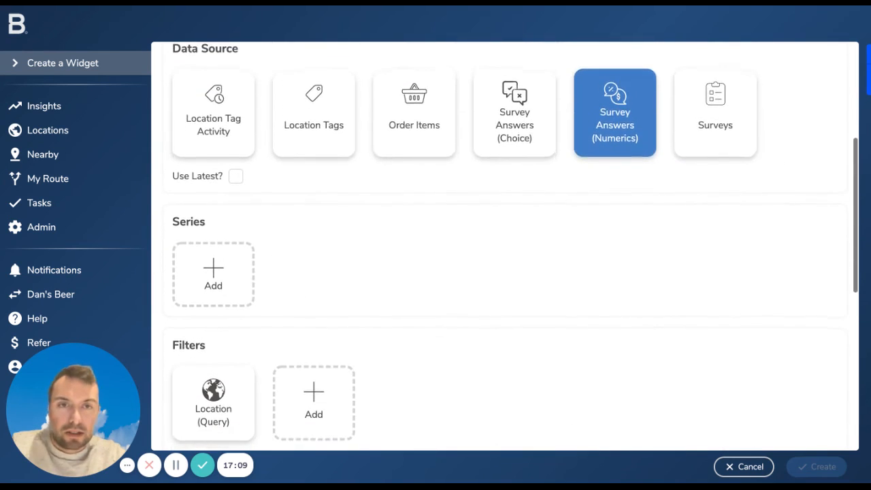
pyautogui.scroll(-2, 505, 247)
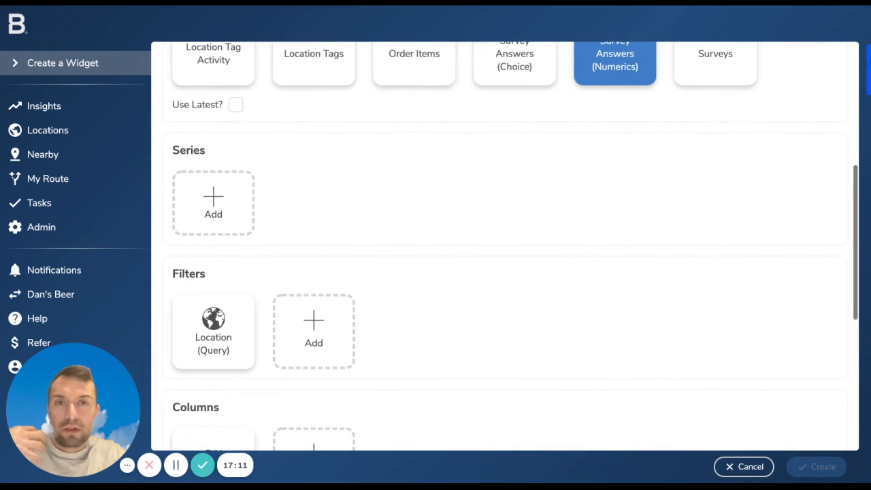
pyautogui.scroll(-4, 379, 332)
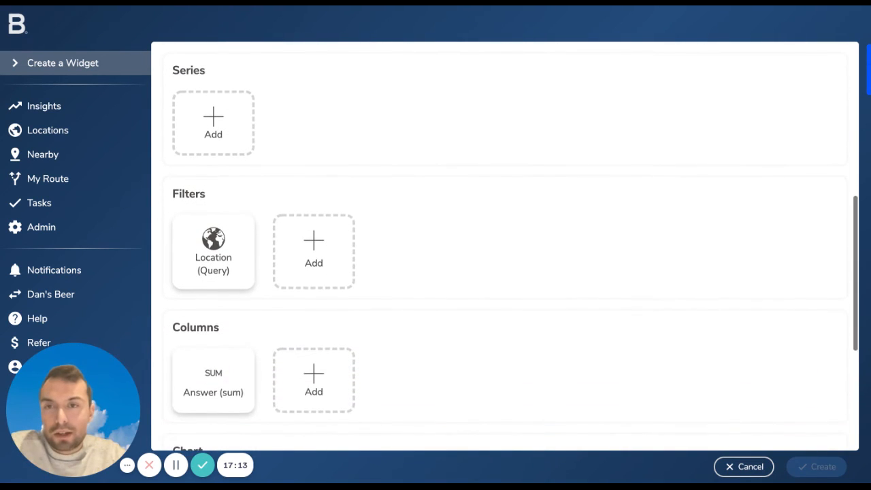
pyautogui.click(314, 215)
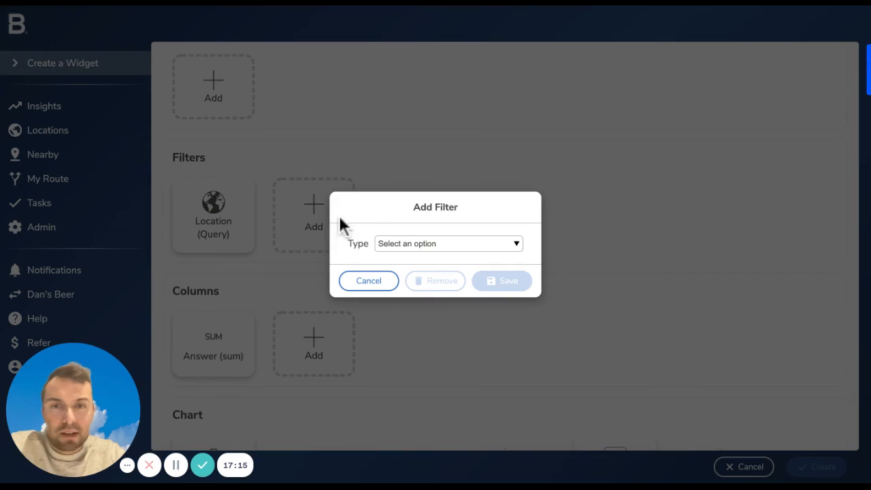
pyautogui.click(408, 243)
pyautogui.click(377, 363)
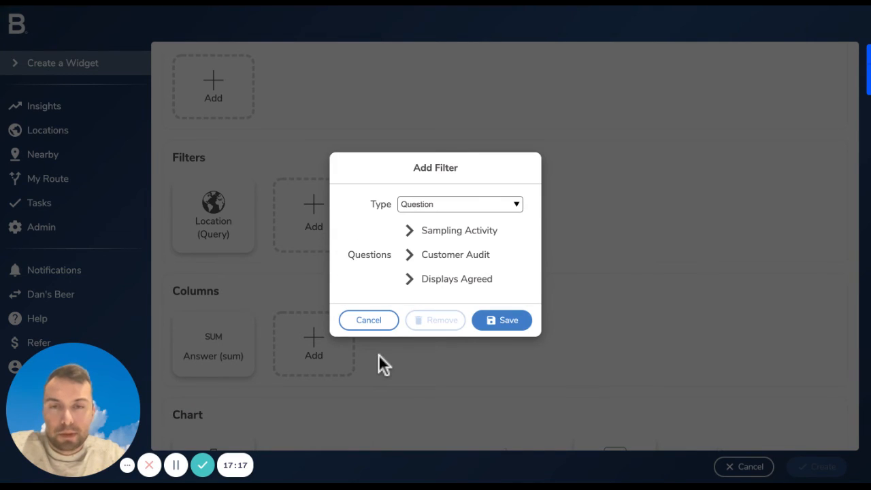
pyautogui.click(382, 228)
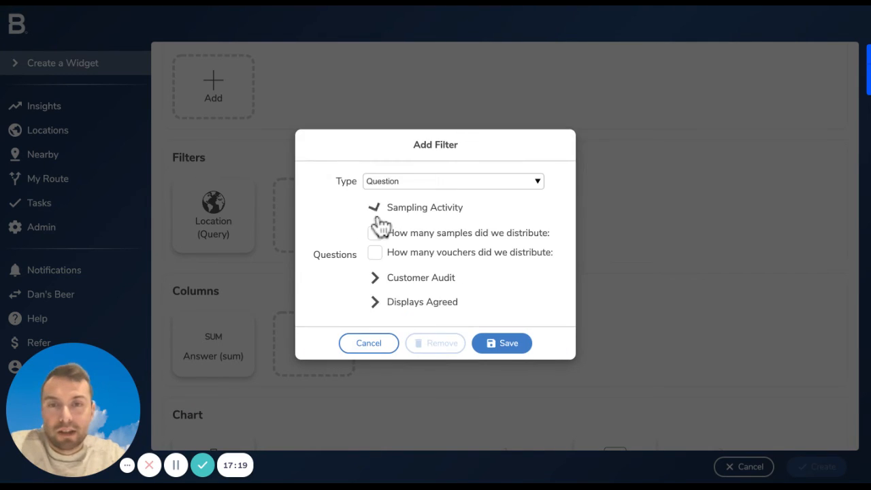
pyautogui.click(300, 225)
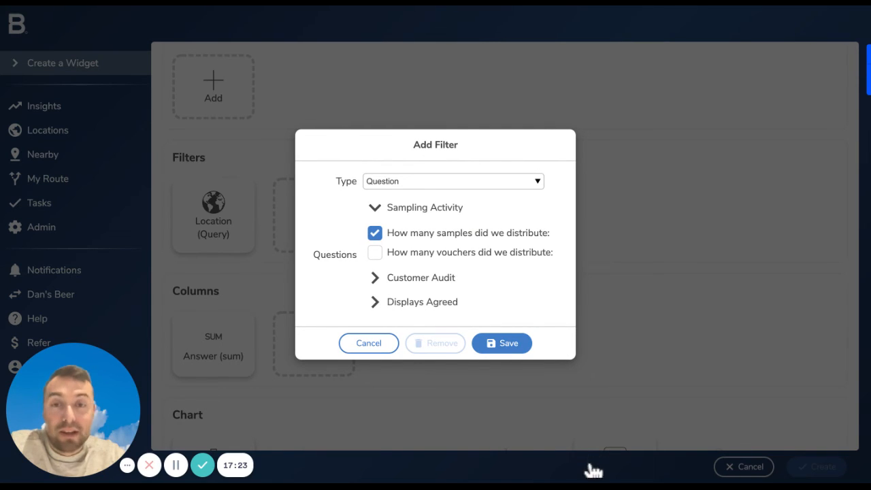
pyautogui.click(502, 343)
# Name the summed Answer column "Total" and save it
pyautogui.scroll(-3, 503, 344)
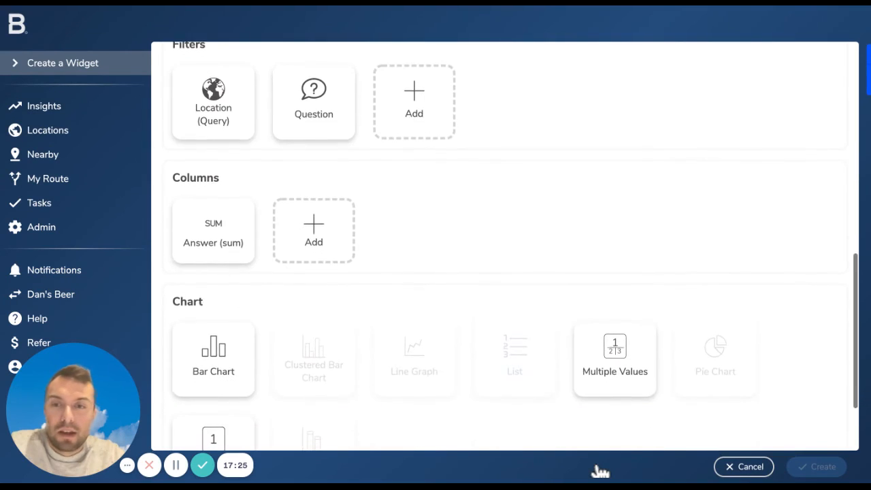
pyautogui.scroll(-1, 197, 104)
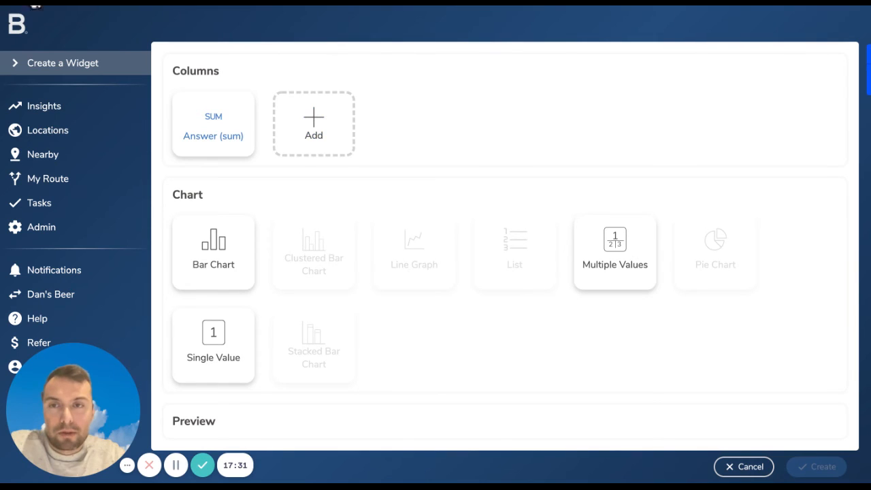
pyautogui.click(213, 124)
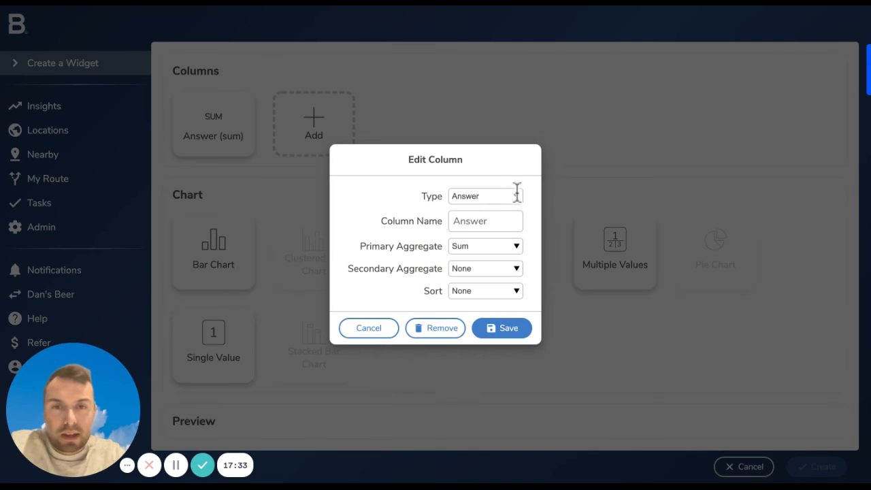
pyautogui.write('Total')
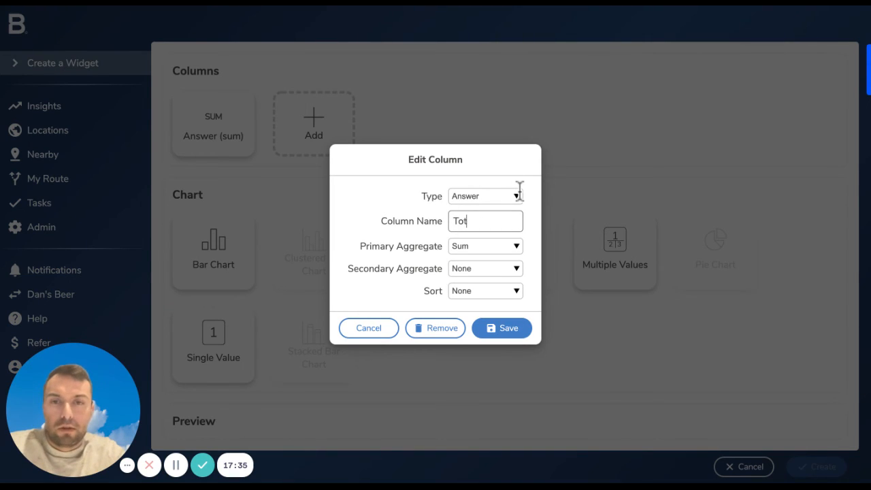
pyautogui.click(596, 428)
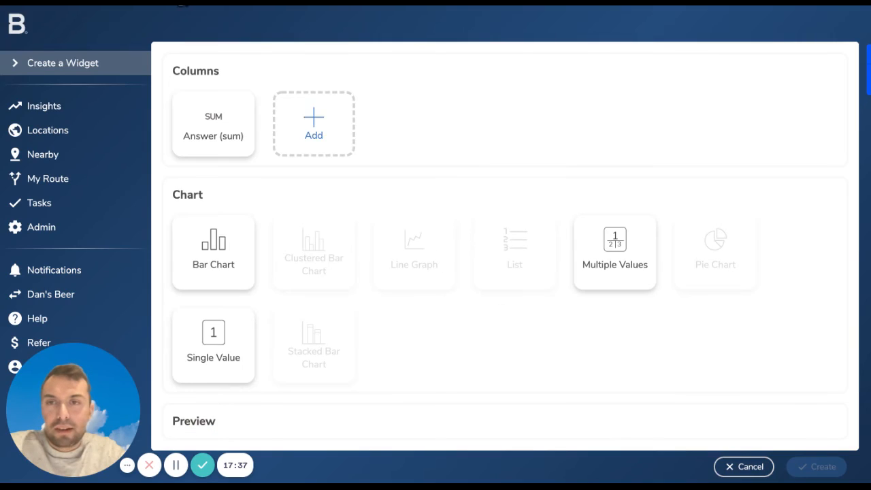
# Add a second Answer column named "Average" with Average (mean) as its primary aggregate
pyautogui.click(314, 122)
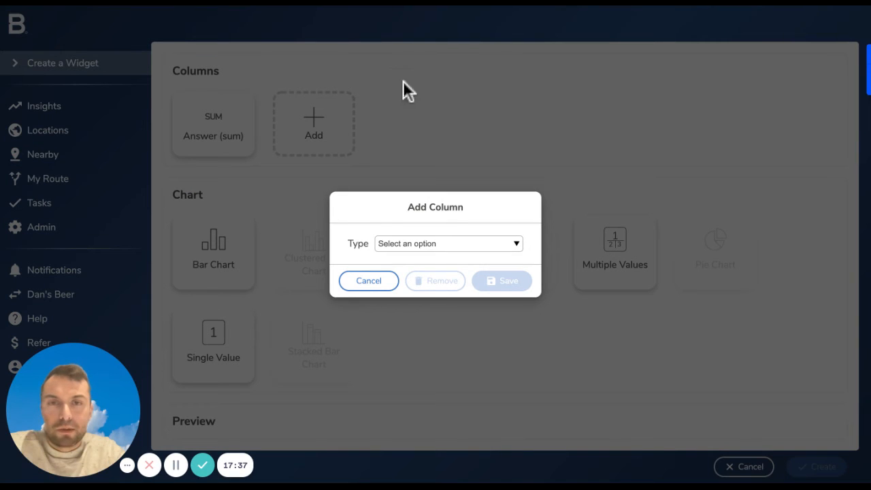
pyautogui.click(379, 243)
pyautogui.click(386, 281)
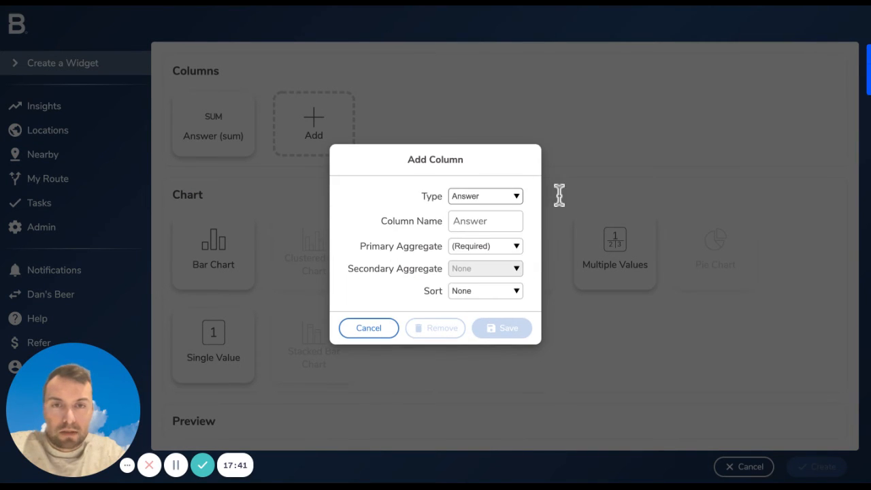
pyautogui.click(549, 248)
pyautogui.click(522, 214)
pyautogui.write('Average')
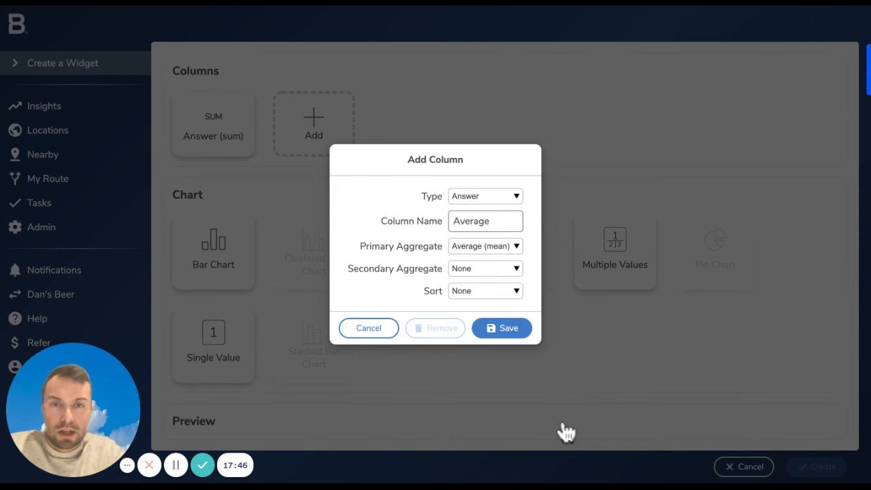
pyautogui.click(507, 328)
# Add a Location column named "Locations" with Count unique as its primary aggregate
pyautogui.click(414, 128)
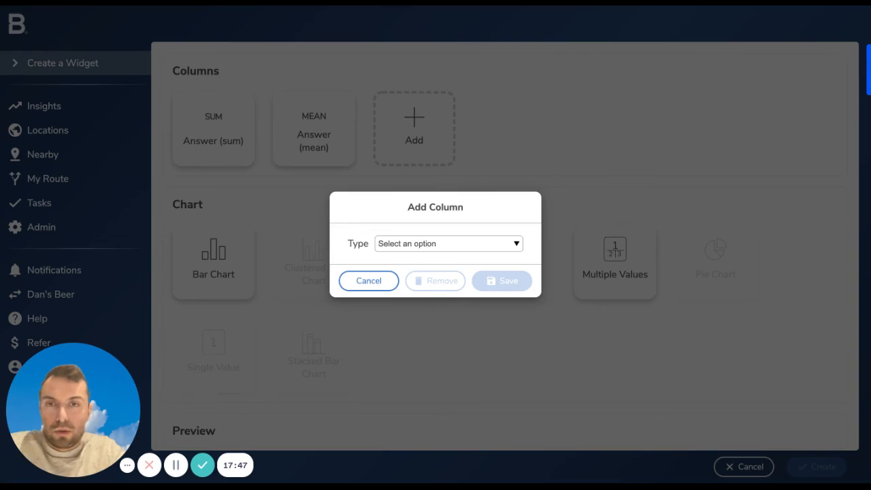
pyautogui.click(426, 224)
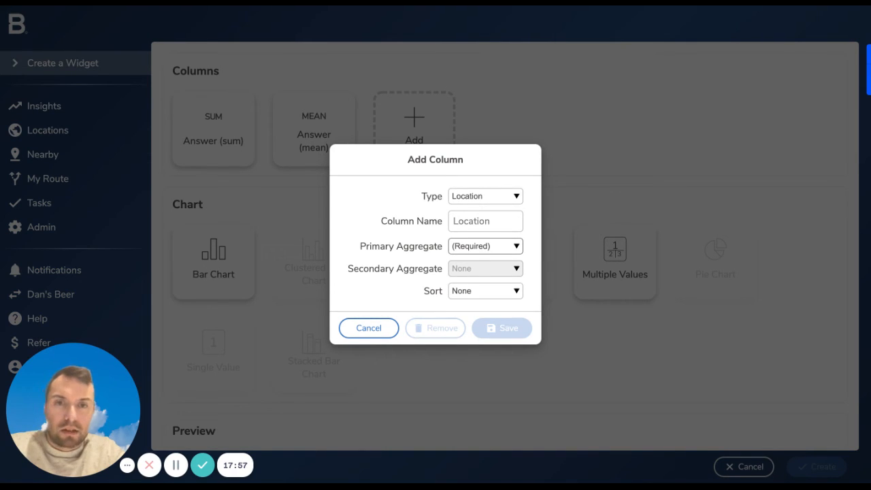
pyautogui.click(497, 269)
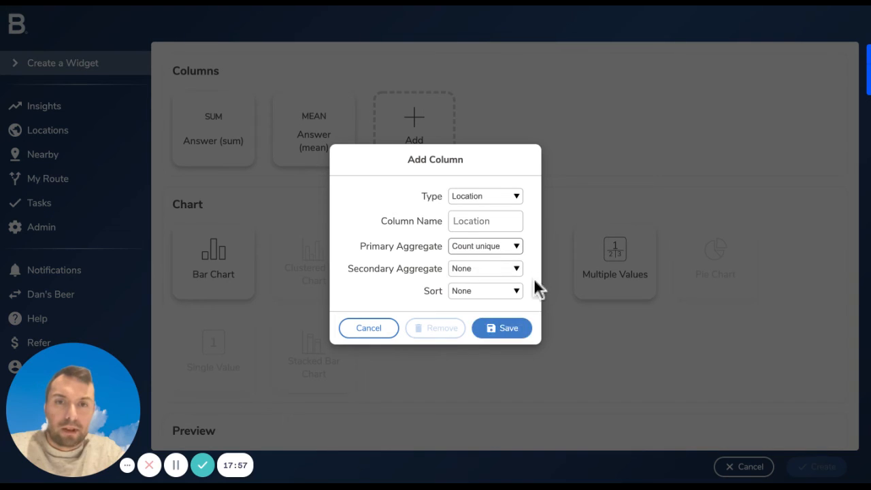
pyautogui.click(529, 202)
pyautogui.write('Locations')
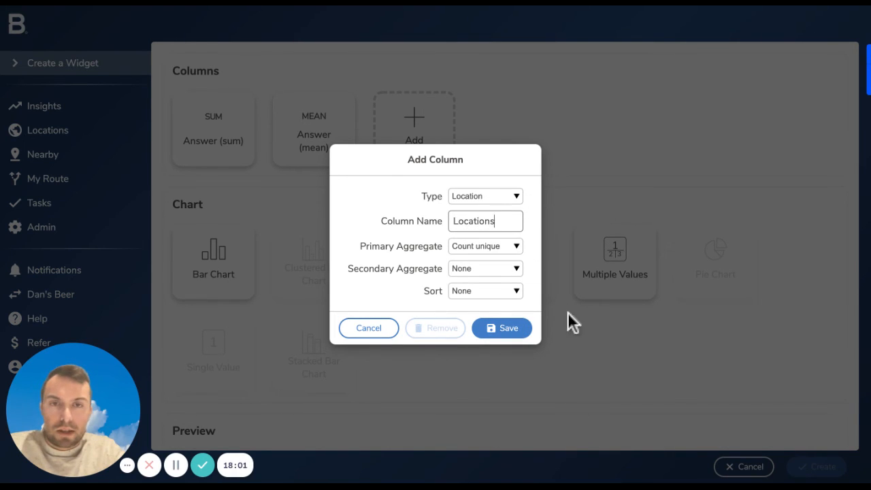
pyautogui.press('Return')
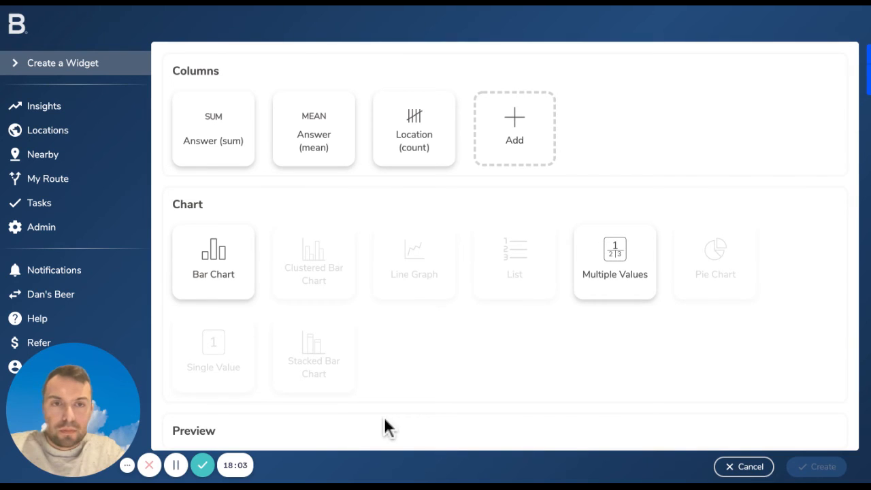
# Display the three columns as a Multiple Values chart and review the preview together with the widget's filters, columns and data source
pyautogui.scroll(-4, 793, 310)
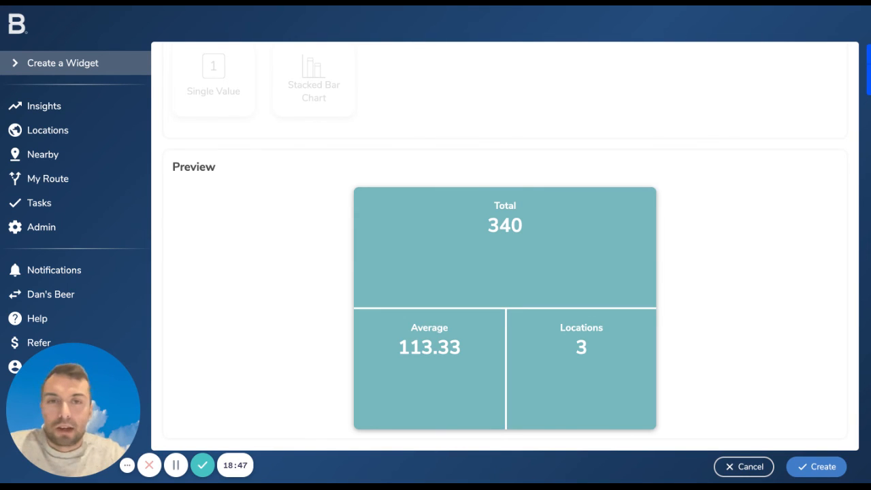
pyautogui.scroll(6, 694, 140)
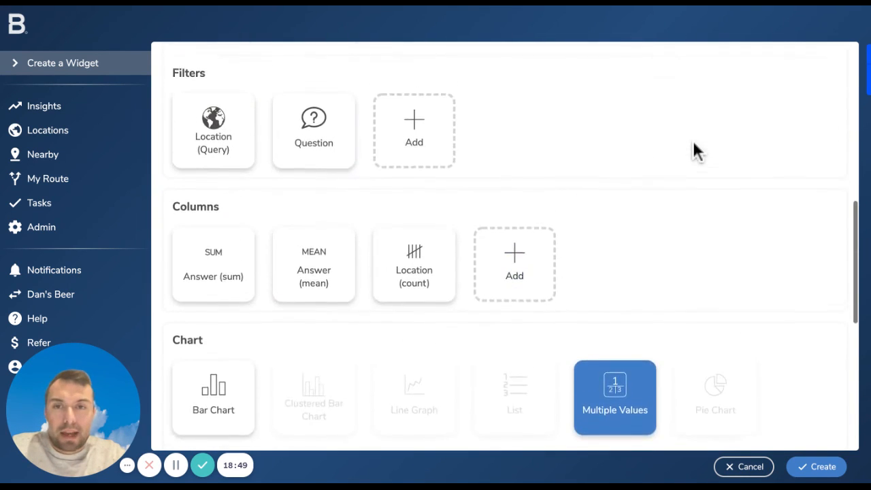
pyautogui.scroll(2, 693, 142)
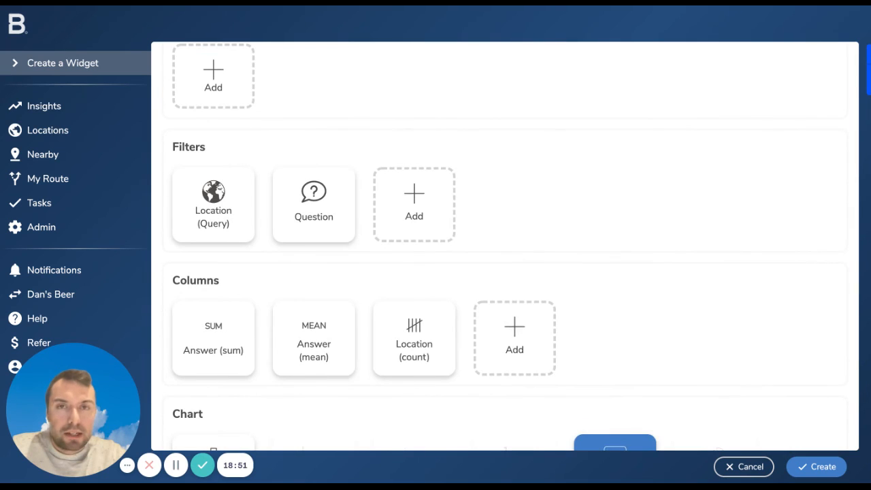
pyautogui.scroll(10, 514, 247)
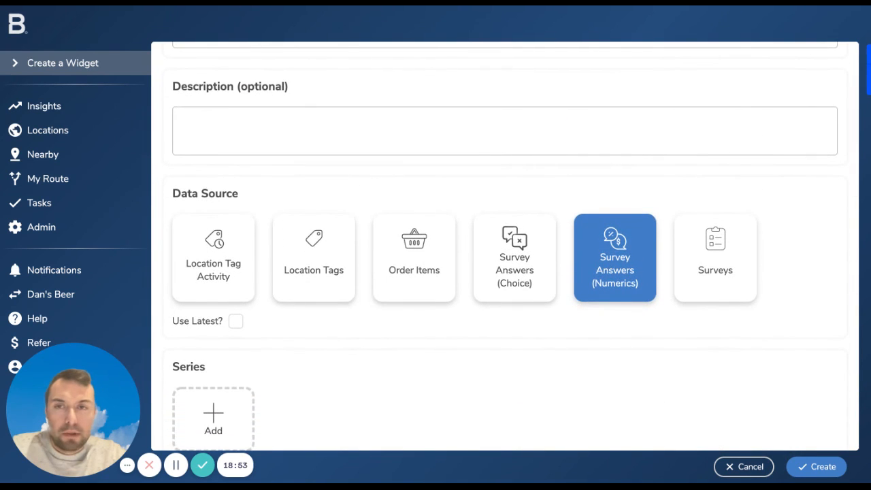
# Leave the unsaved widget, start a new one from the Insights Widget Library and choose Surveys as its data source
pyautogui.click(47, 130)
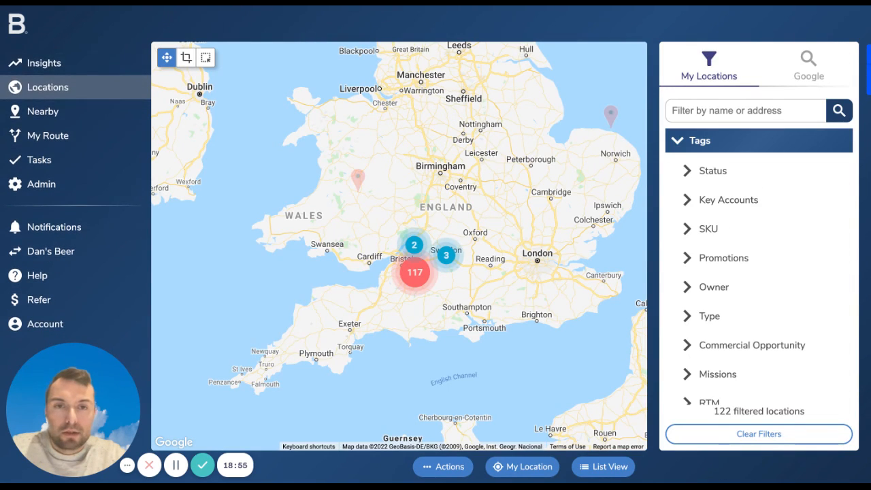
pyautogui.click(44, 62)
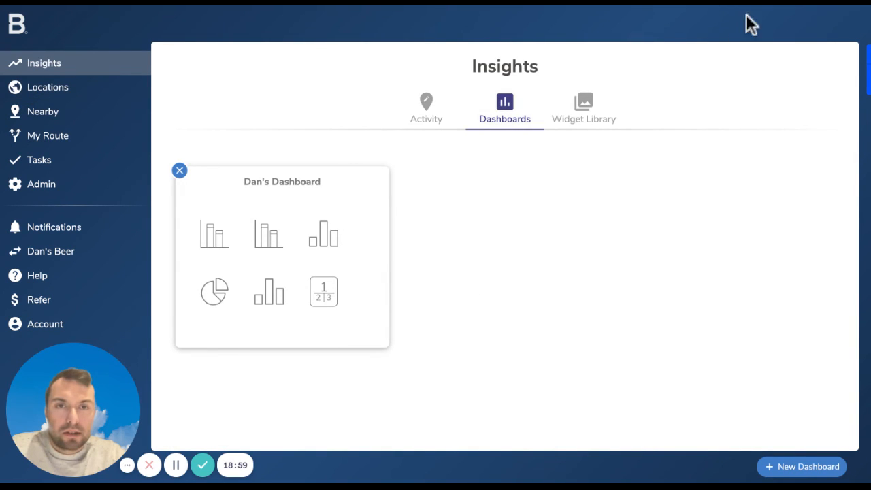
pyautogui.click(584, 109)
pyautogui.click(805, 467)
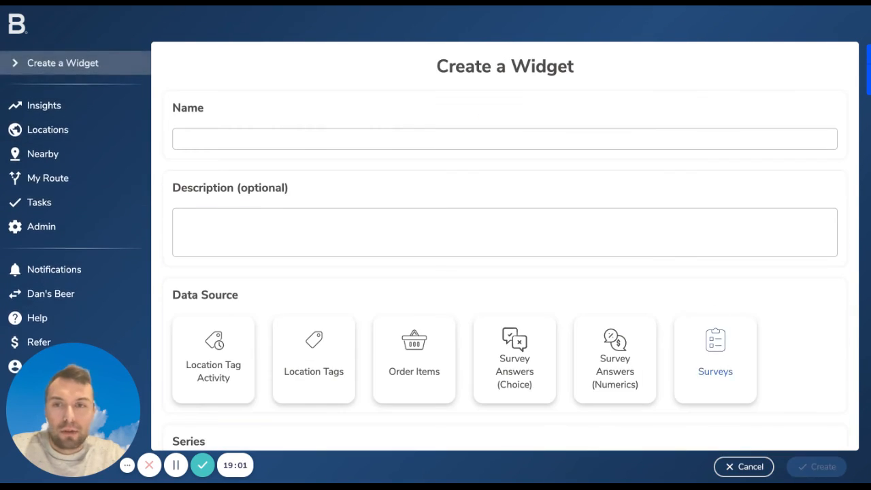
pyautogui.scroll(-2, 349, 443)
pyautogui.scroll(-1, 732, 367)
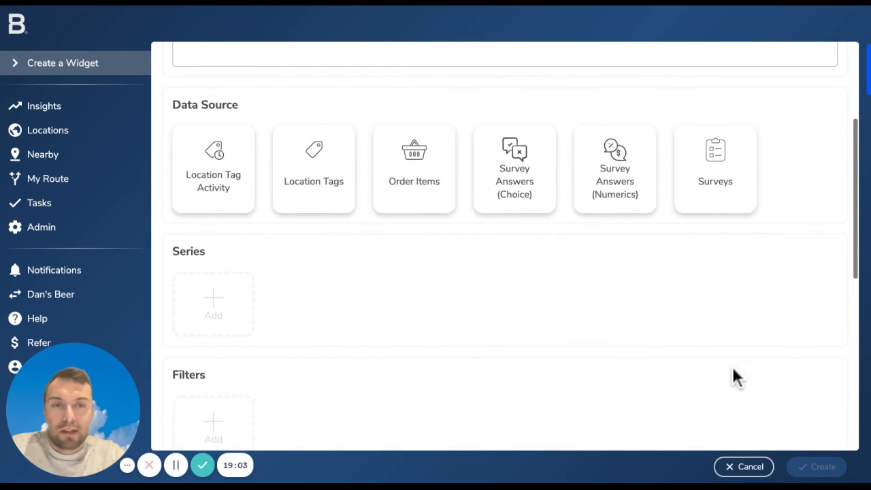
pyautogui.click(715, 167)
# Add an Activity Date series with a Day interval that starts at the end of day
pyautogui.scroll(-1, 515, 434)
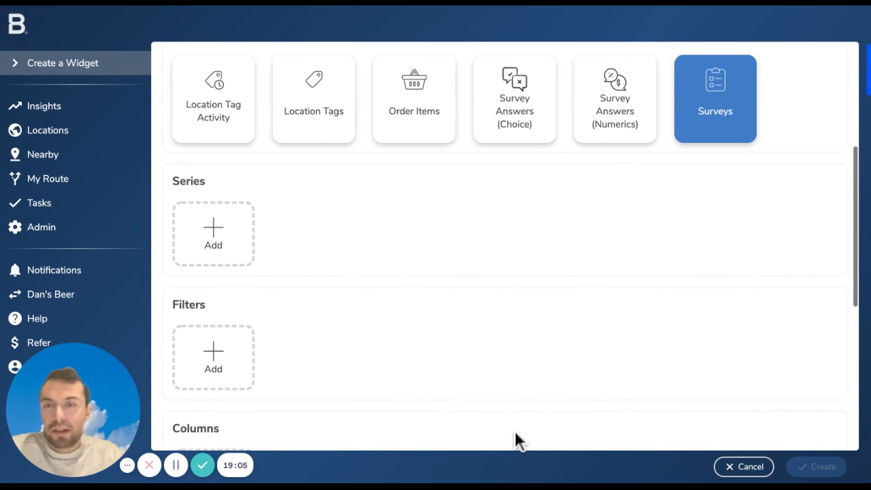
pyautogui.click(213, 233)
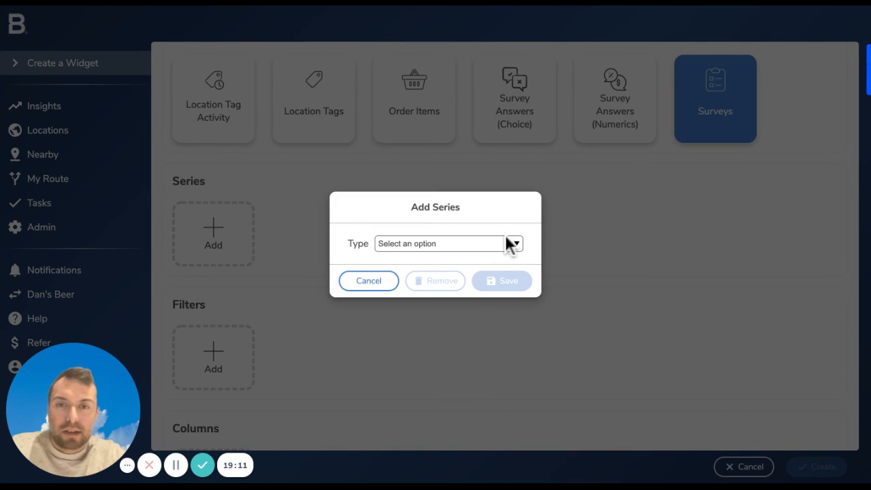
pyautogui.click(485, 222)
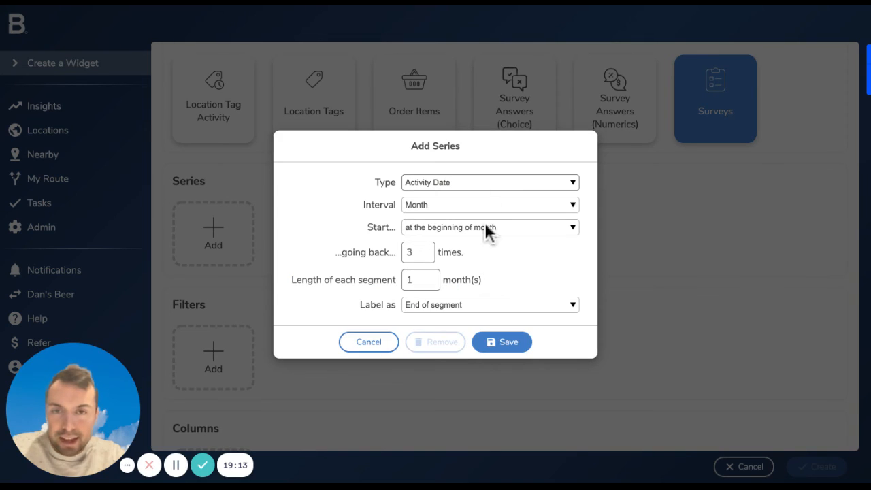
pyautogui.click(525, 205)
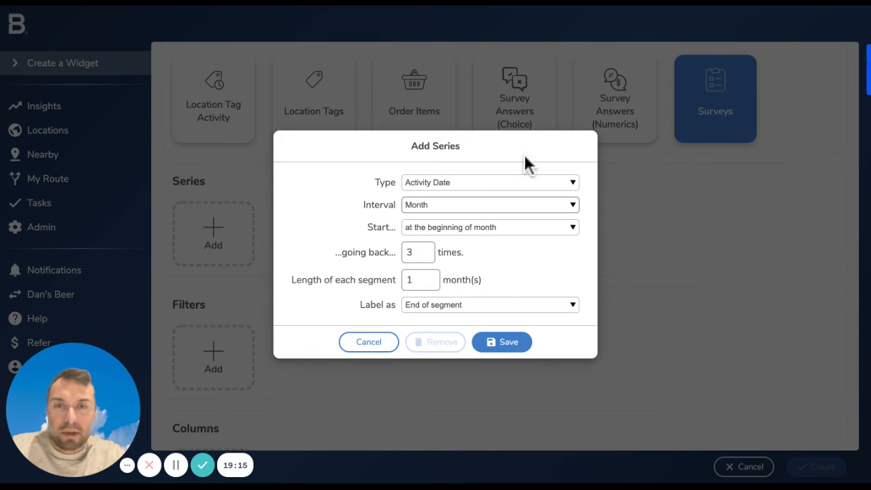
pyautogui.click(534, 56)
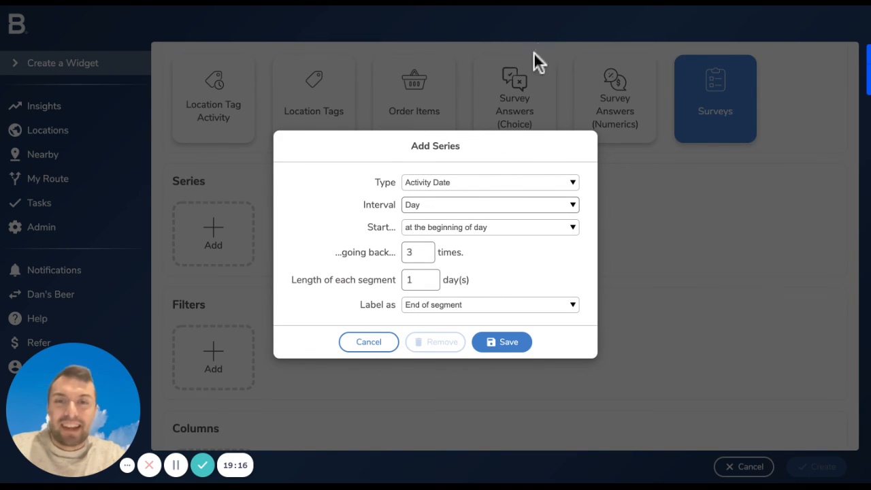
pyautogui.click(464, 197)
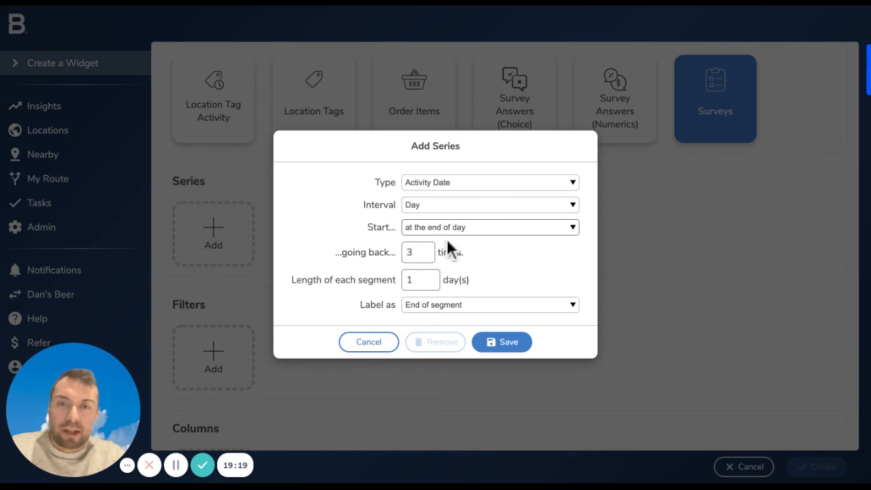
# Set the Activity Date series to go back 10 times and save it
pyautogui.click(420, 249)
pyautogui.click(419, 249)
pyautogui.click(420, 249)
pyautogui.click(419, 250)
pyautogui.click(419, 250)
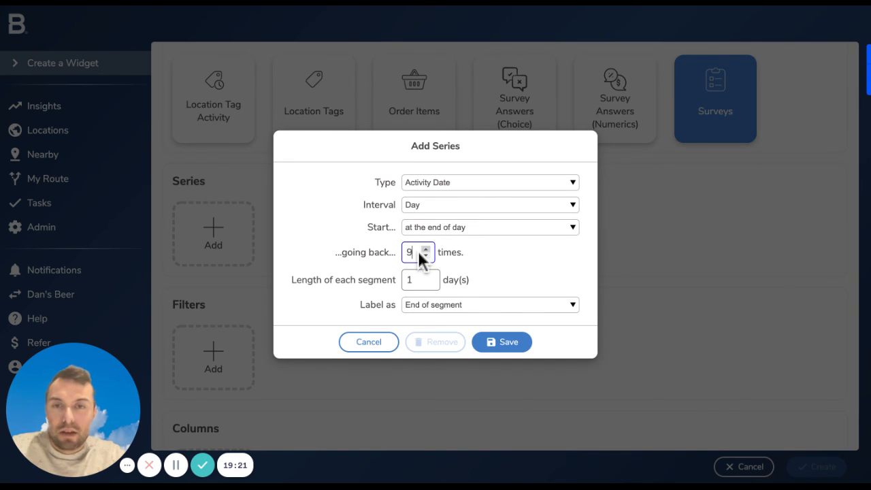
pyautogui.click(420, 250)
pyautogui.click(419, 250)
pyautogui.click(502, 342)
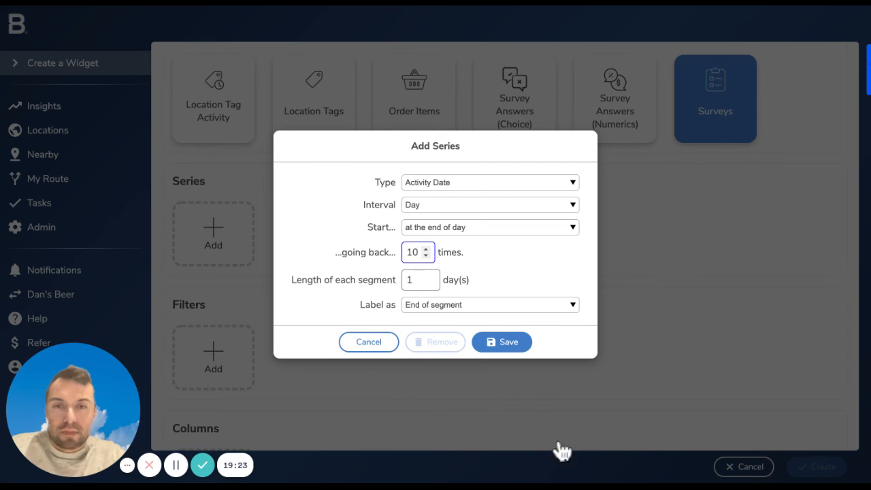
pyautogui.scroll(-1, 565, 455)
pyautogui.scroll(-1, 24, 355)
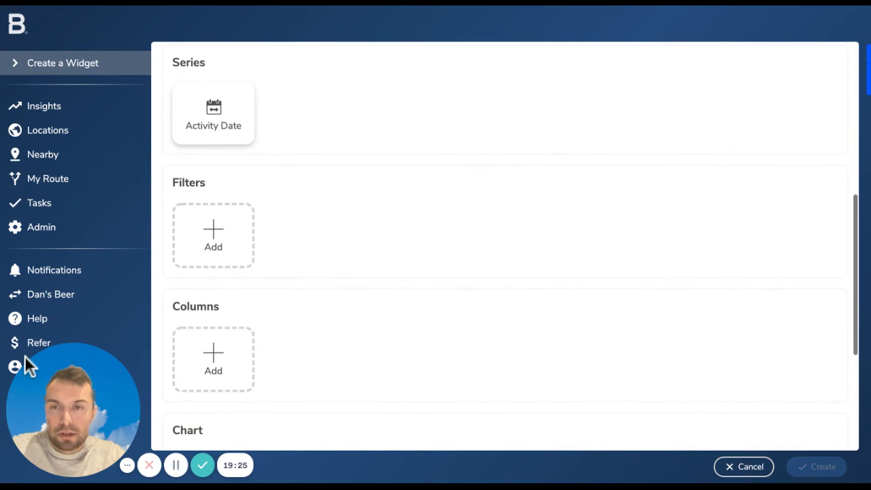
pyautogui.click(213, 220)
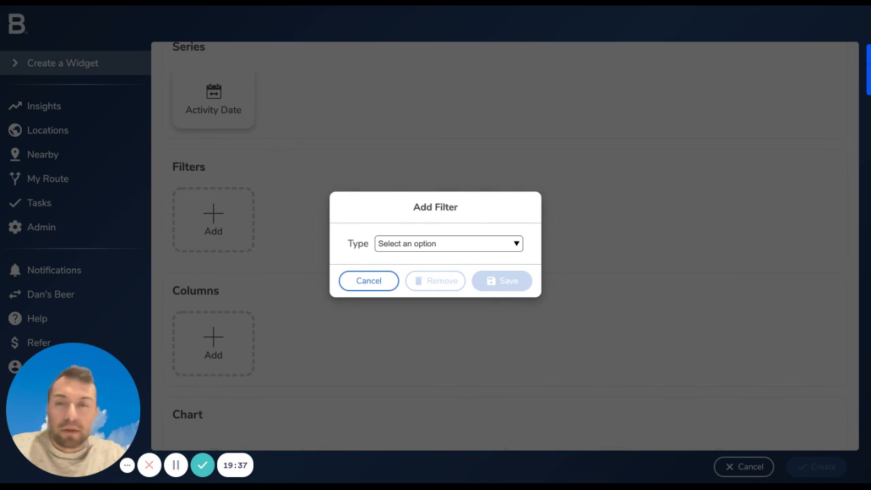
pyautogui.click(272, 330)
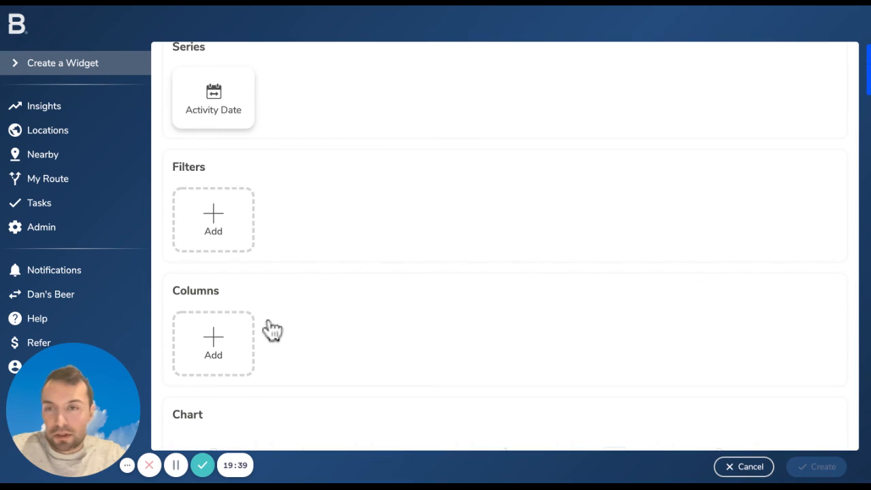
# Add a Survey Response column with a count as its primary aggregate and save it
pyautogui.scroll(-2, 272, 330)
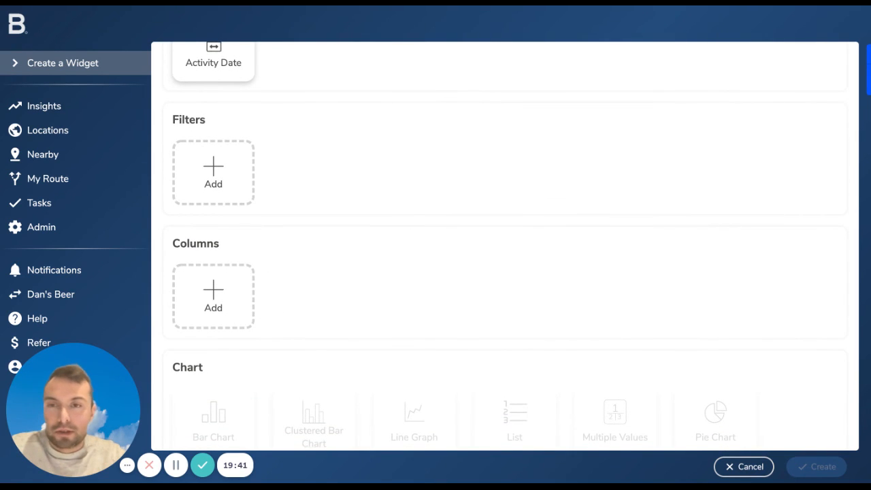
pyautogui.scroll(-2, 170, 307)
pyautogui.click(213, 241)
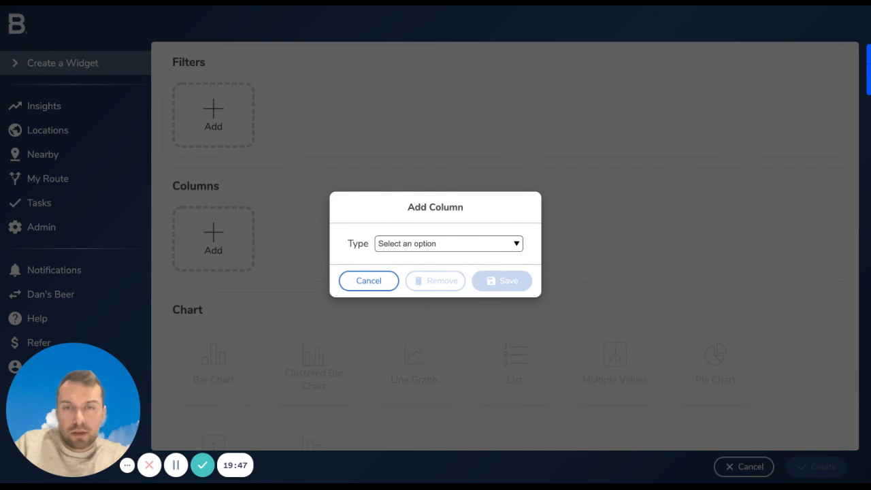
pyautogui.click(434, 277)
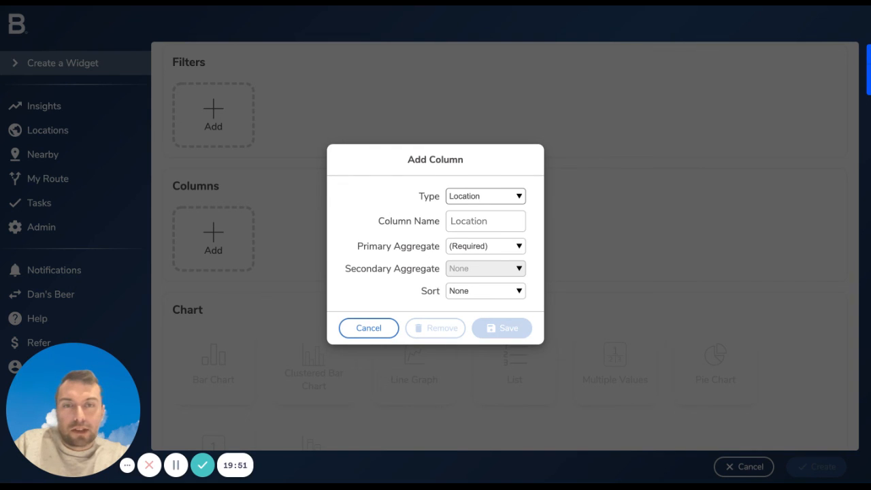
pyautogui.click(564, 193)
pyautogui.click(520, 246)
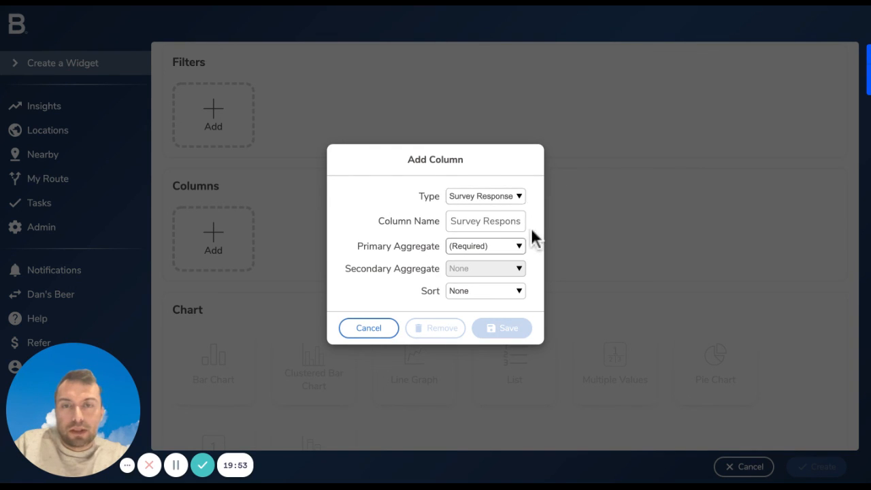
pyautogui.click(542, 411)
pyautogui.click(578, 432)
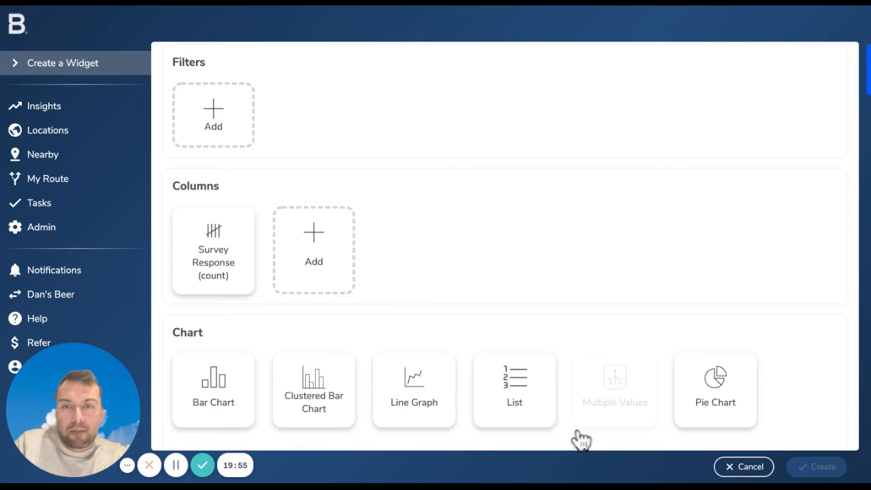
# Add a Survey column with Group by as its primary aggregate and save it
pyautogui.scroll(-2, 577, 431)
pyautogui.click(279, 131)
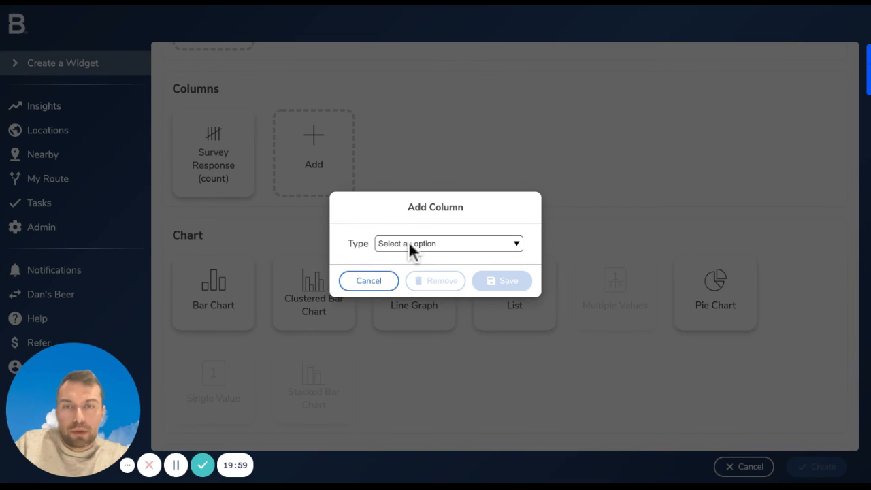
pyautogui.click(409, 241)
pyautogui.click(402, 210)
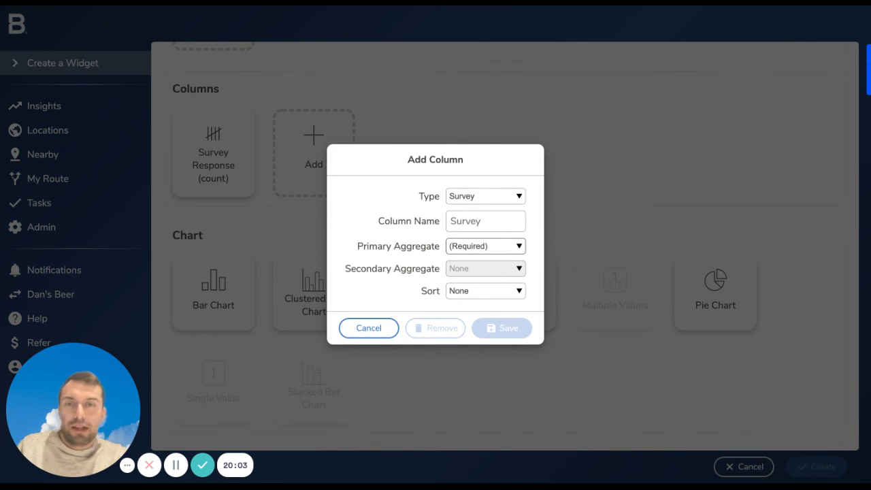
pyautogui.click(523, 275)
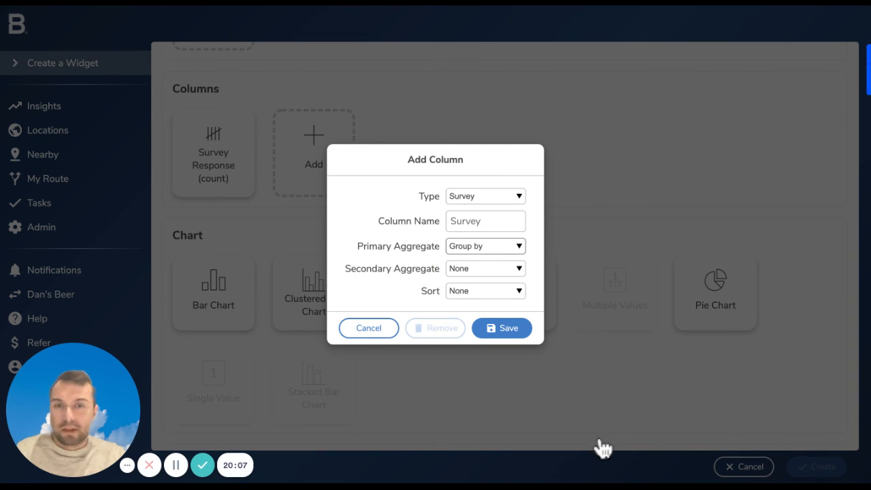
pyautogui.click(502, 328)
# Display the survey counts as a Stacked Bar Chart and inspect the 2022-02-17 bar in the preview
pyautogui.scroll(-1, 600, 442)
pyautogui.click(314, 346)
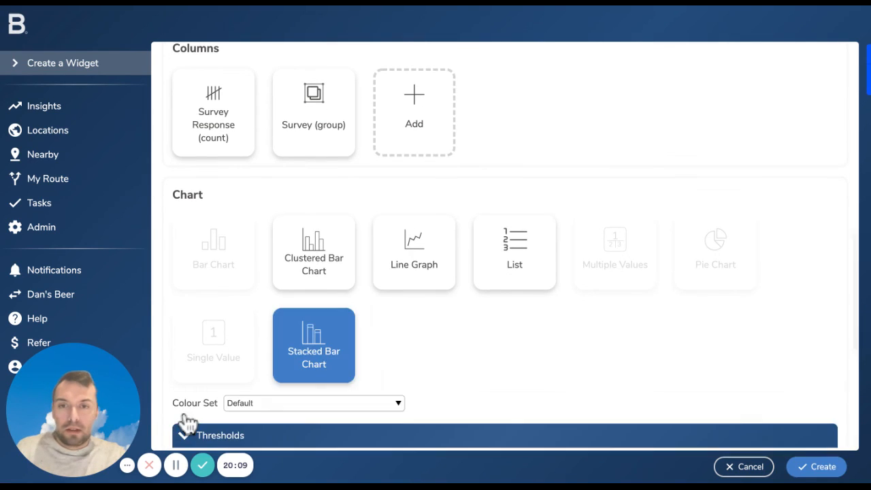
pyautogui.scroll(-3, 184, 417)
pyautogui.scroll(-2, 188, 424)
pyautogui.scroll(1, 189, 425)
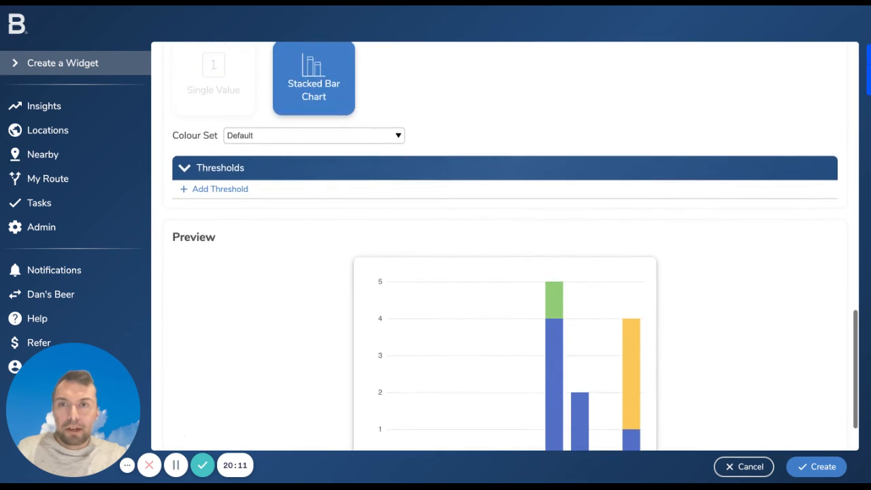
pyautogui.scroll(-2, 189, 425)
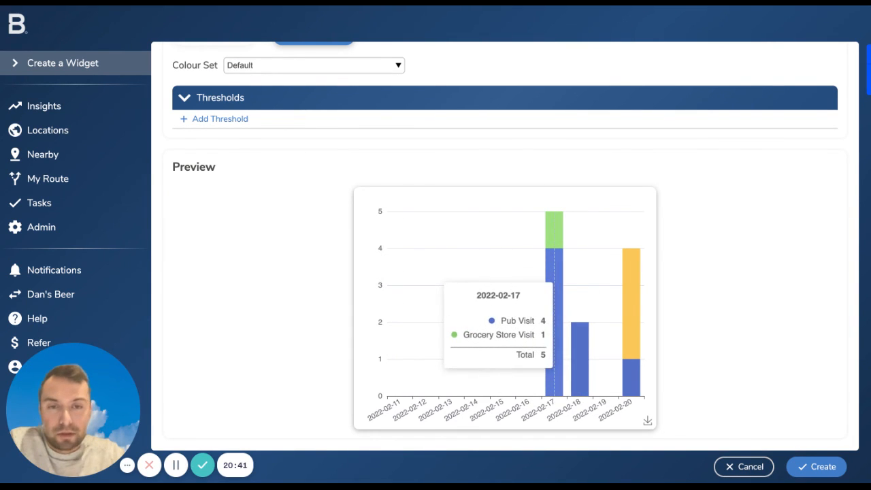
# Change the Survey Response count column's type to Location, save it and check the chart preview
pyautogui.scroll(6, 403, 302)
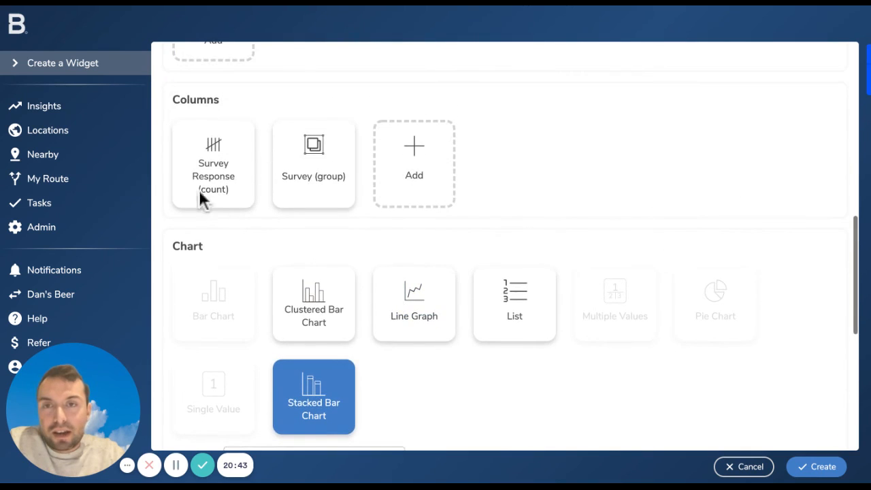
pyautogui.click(314, 164)
pyautogui.click(369, 328)
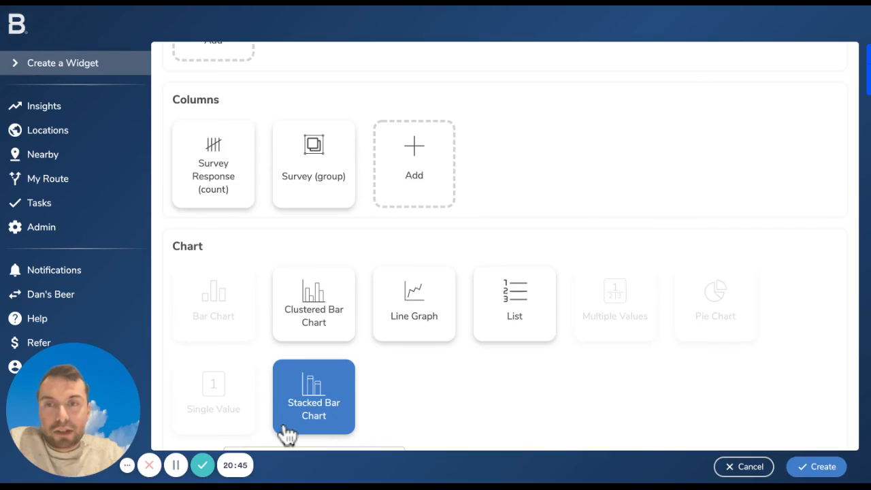
pyautogui.click(213, 167)
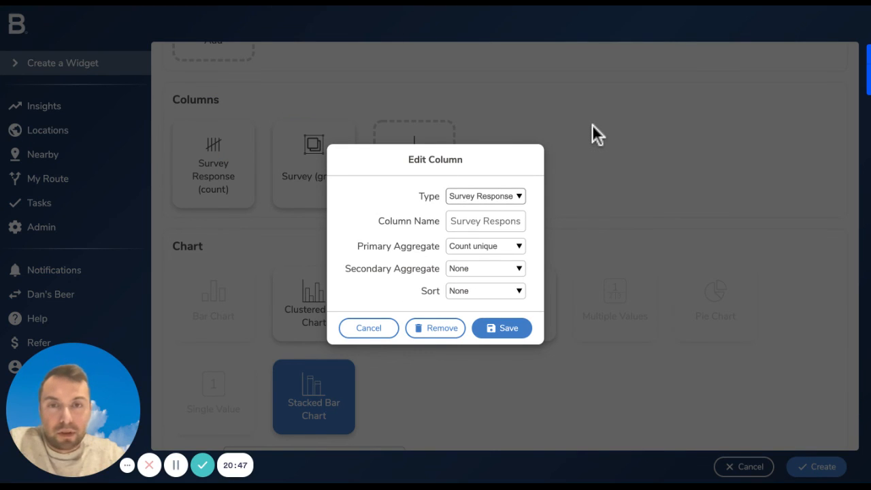
pyautogui.click(486, 196)
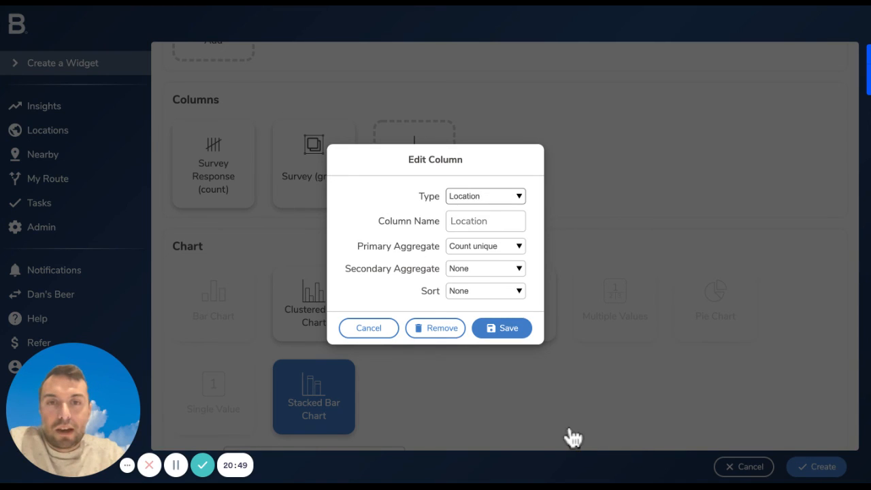
pyautogui.click(503, 329)
pyautogui.scroll(-5, 574, 438)
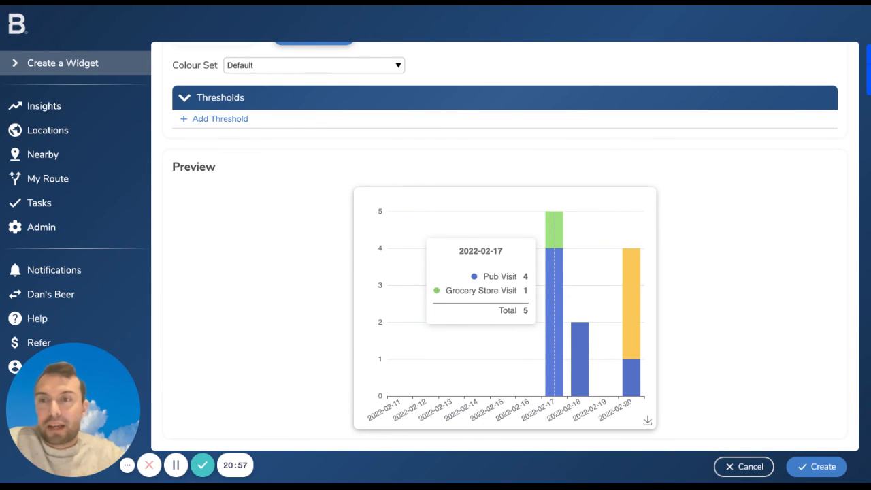
# Change the Survey grouping column's type to User, save it and inspect the 2022-02-20 bar in the preview
pyautogui.scroll(5, 505, 246)
pyautogui.scroll(2, 505, 247)
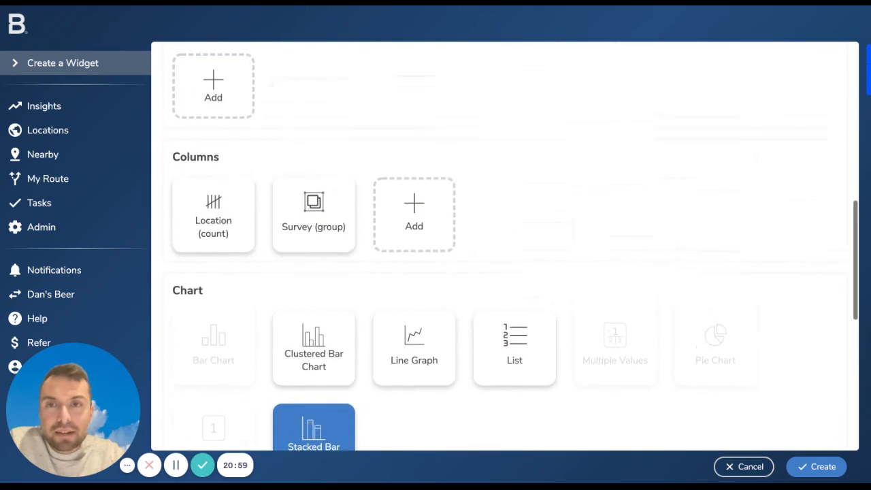
pyautogui.click(344, 218)
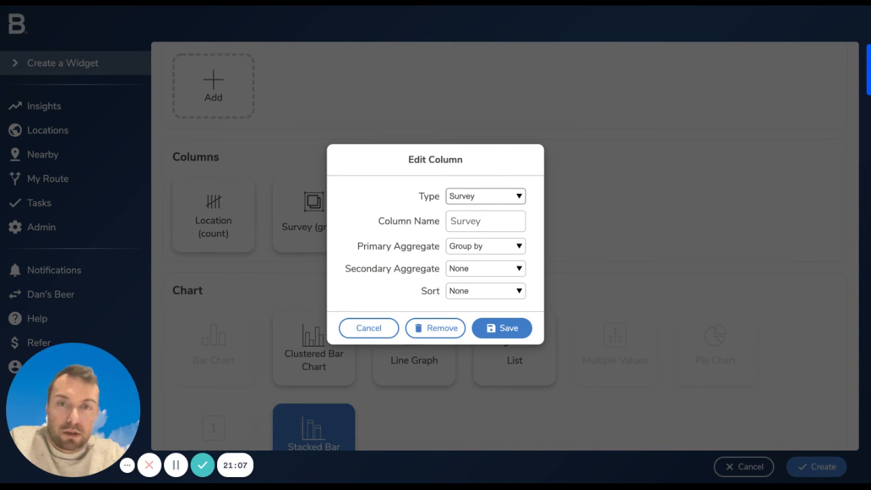
pyautogui.click(486, 219)
pyautogui.click(503, 328)
pyautogui.scroll(-6, 507, 334)
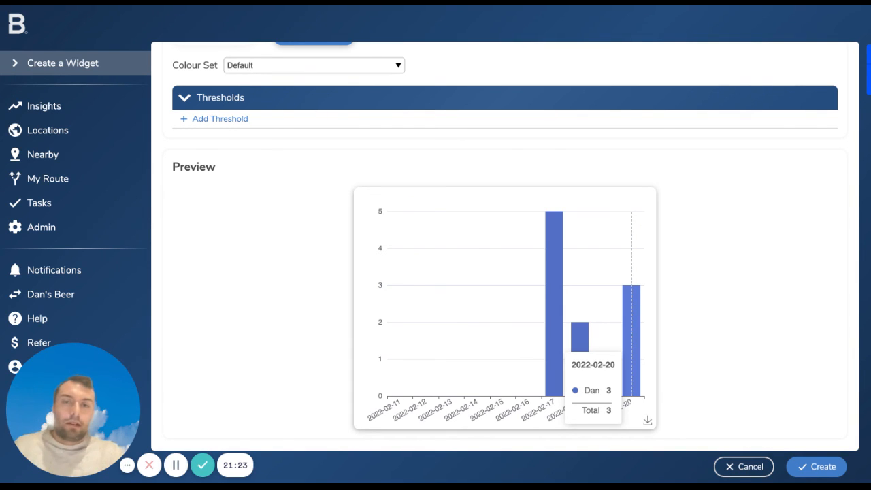
# Leave the widget builder without creating the widget and open the existing dashboard from the Insights dashboards
pyautogui.scroll(5, 505, 246)
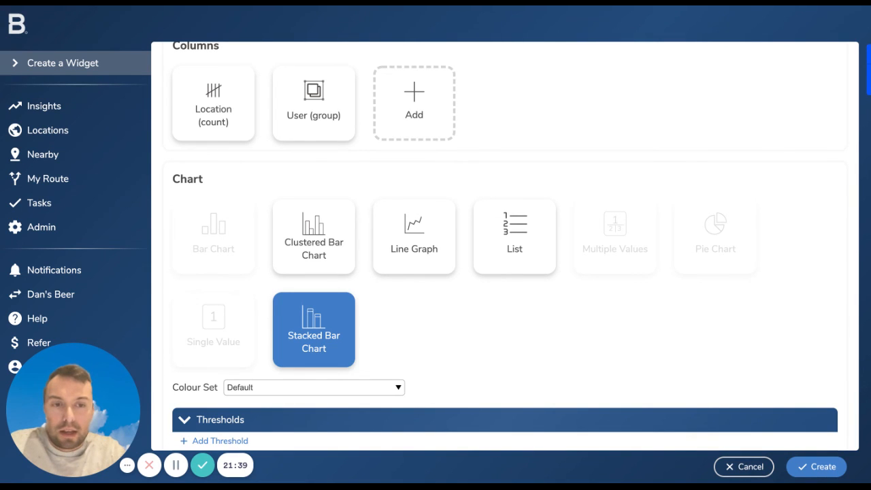
pyautogui.click(505, 106)
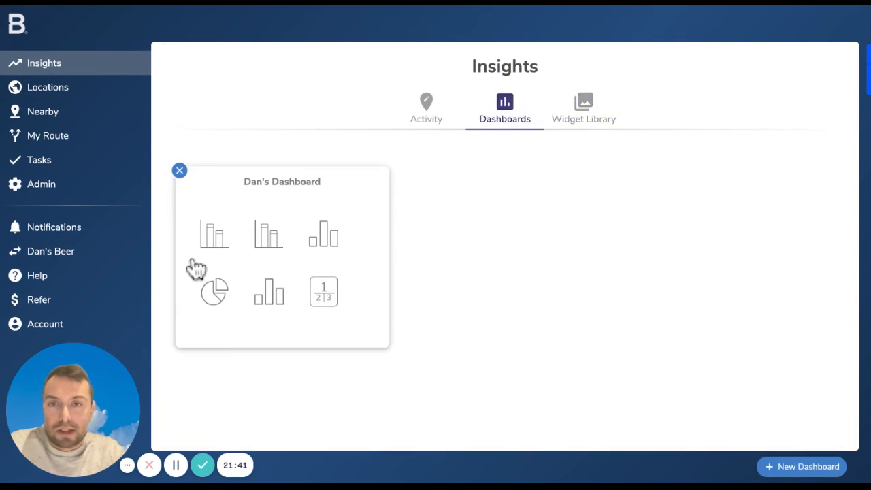
pyautogui.click(196, 269)
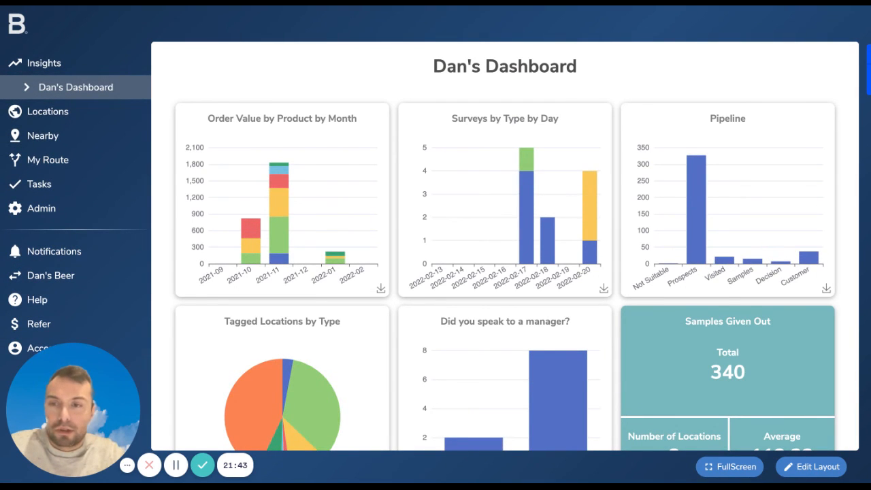